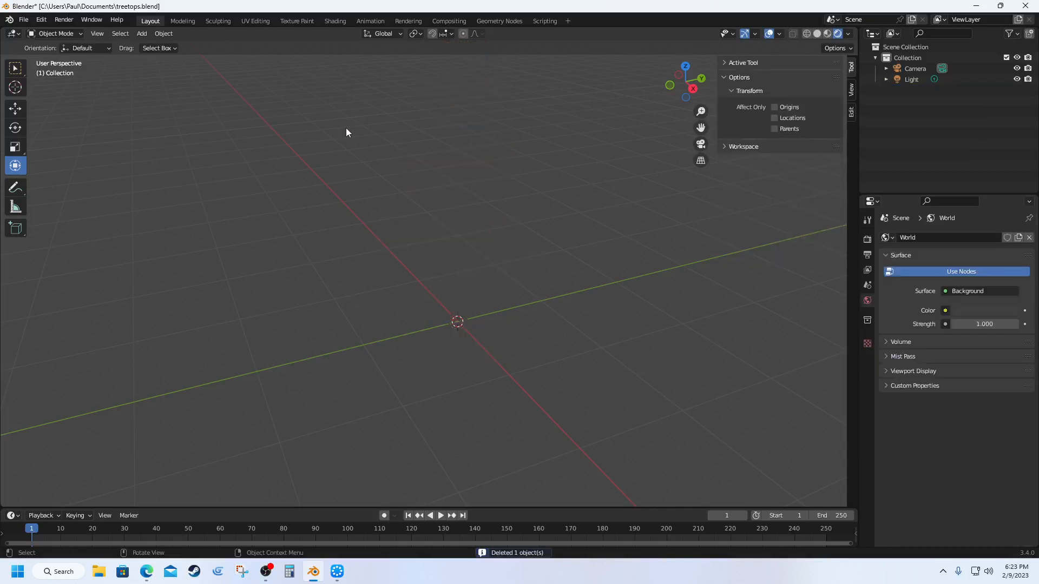
Step: Check in the preferences that the Add Curve: Sapling Tree Gen add-on is enabled
left_click(41, 19)
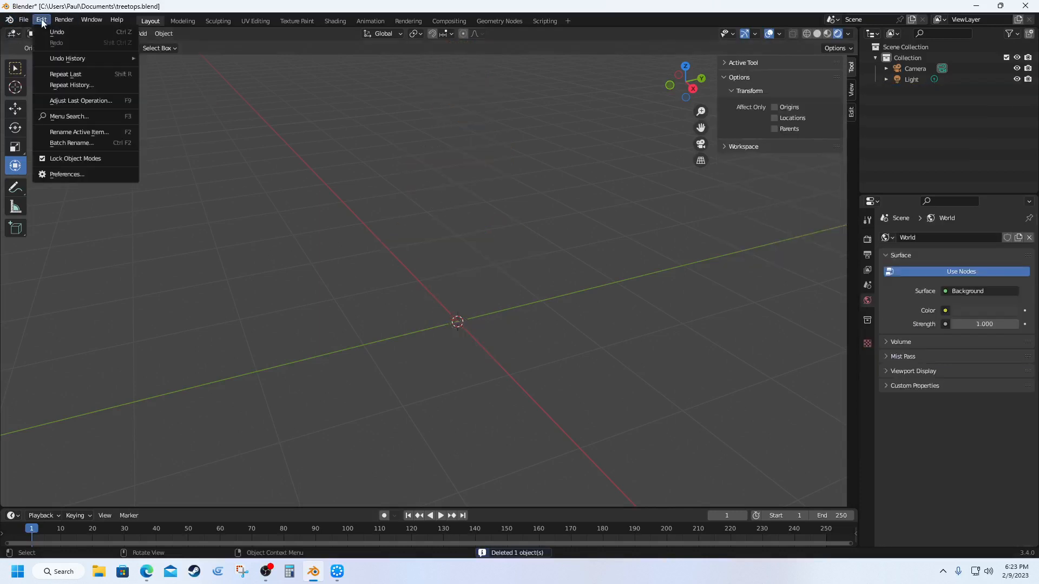
left_click(67, 175)
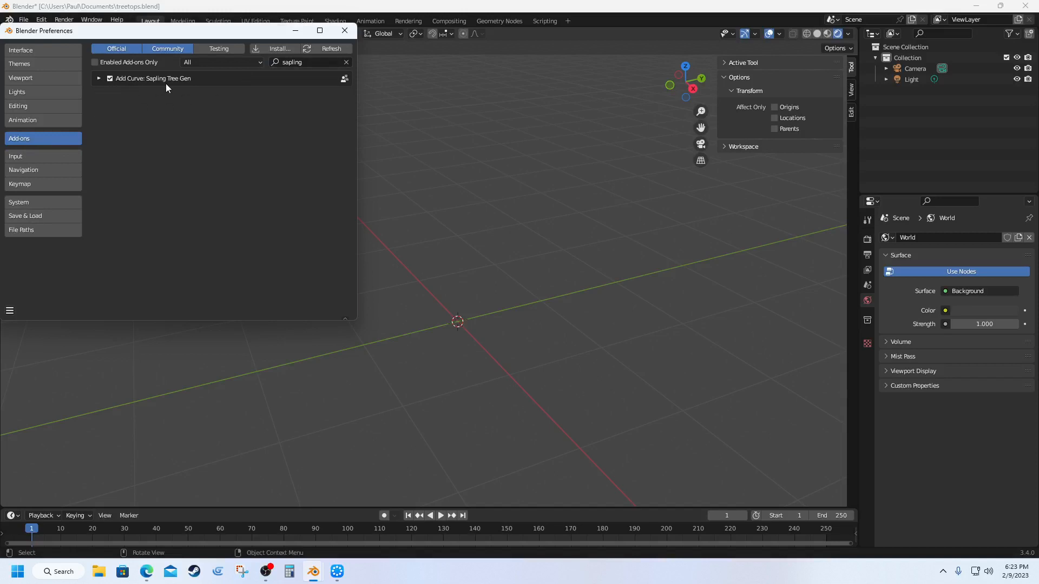
left_click(345, 31)
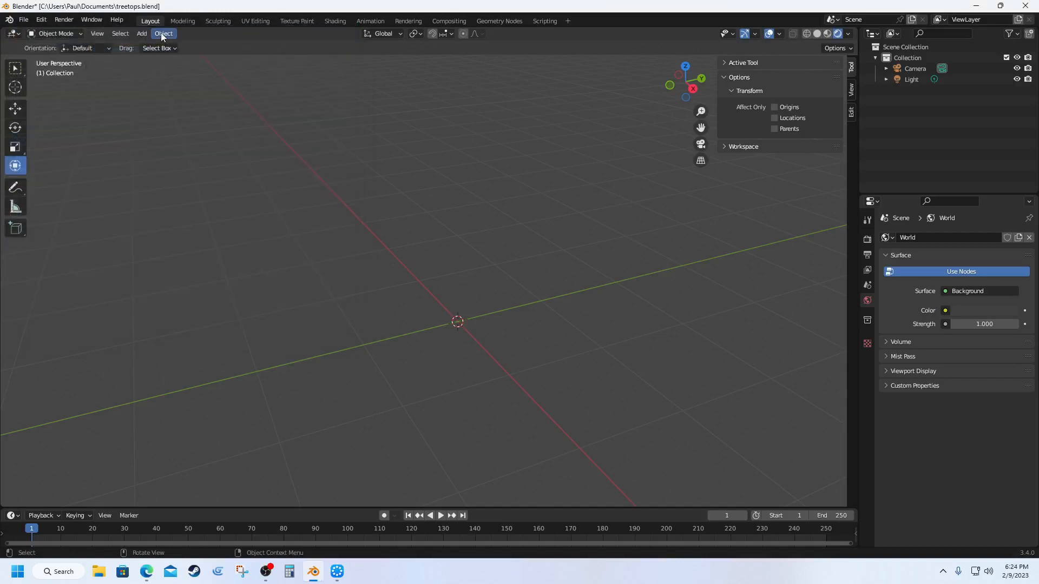
Step: Add a Sapling Tree Gen curve to the scene and expand its Add Tree settings
left_click(142, 34)
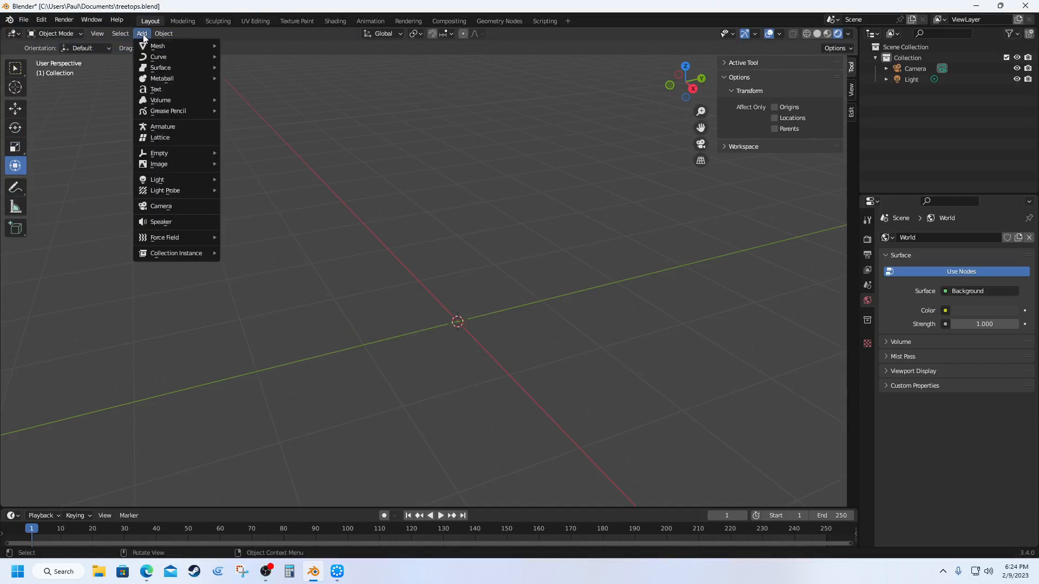
mouse_move(175, 49)
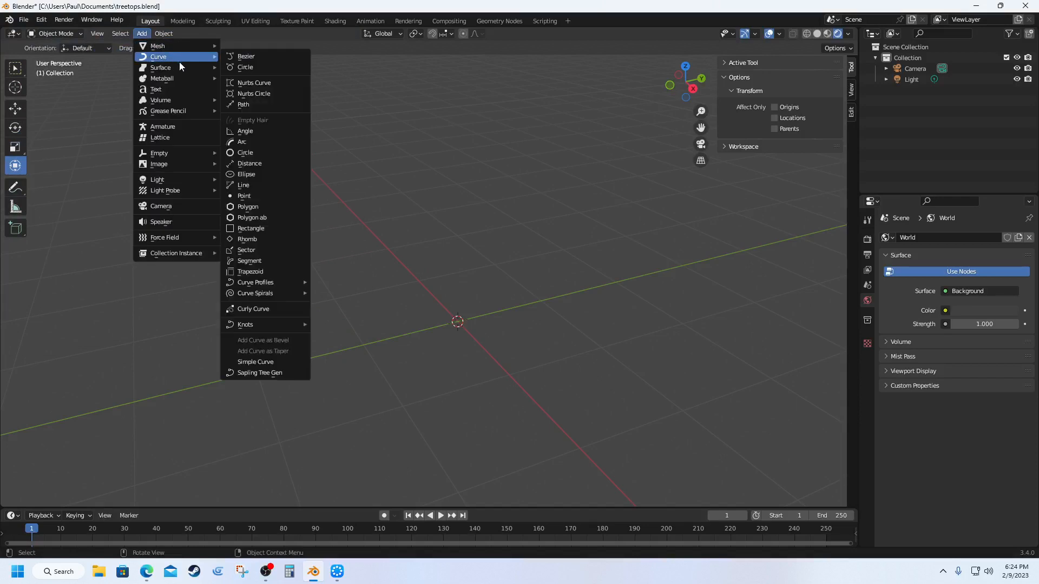
left_click(259, 373)
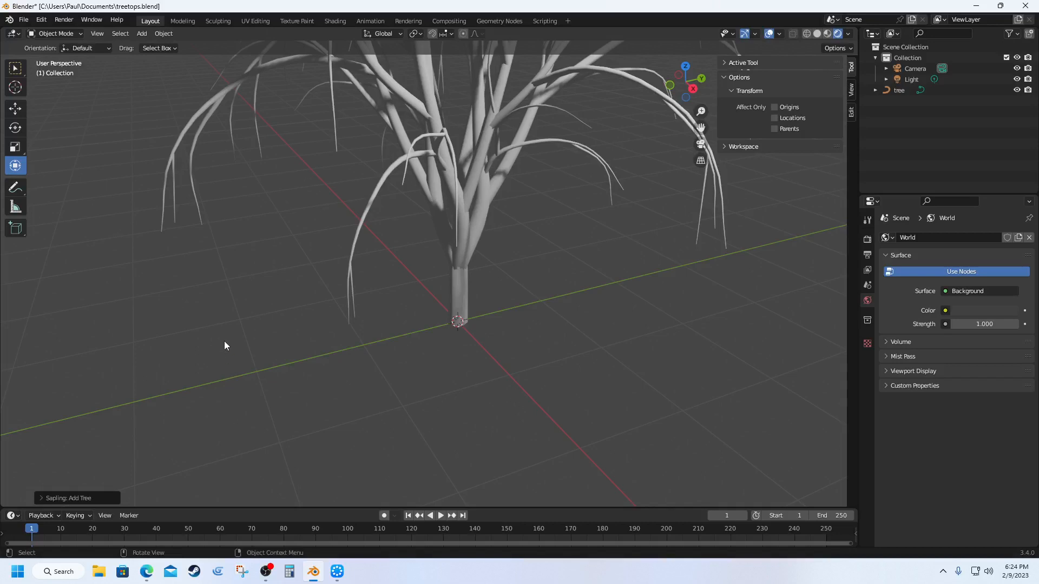
scroll(224, 341, "down", 3)
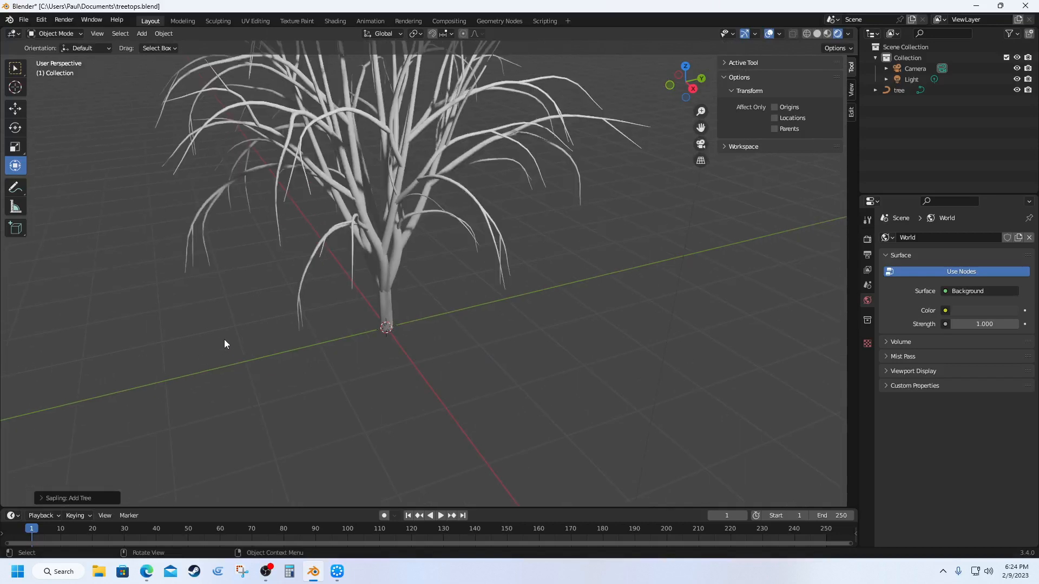
left_click(76, 499)
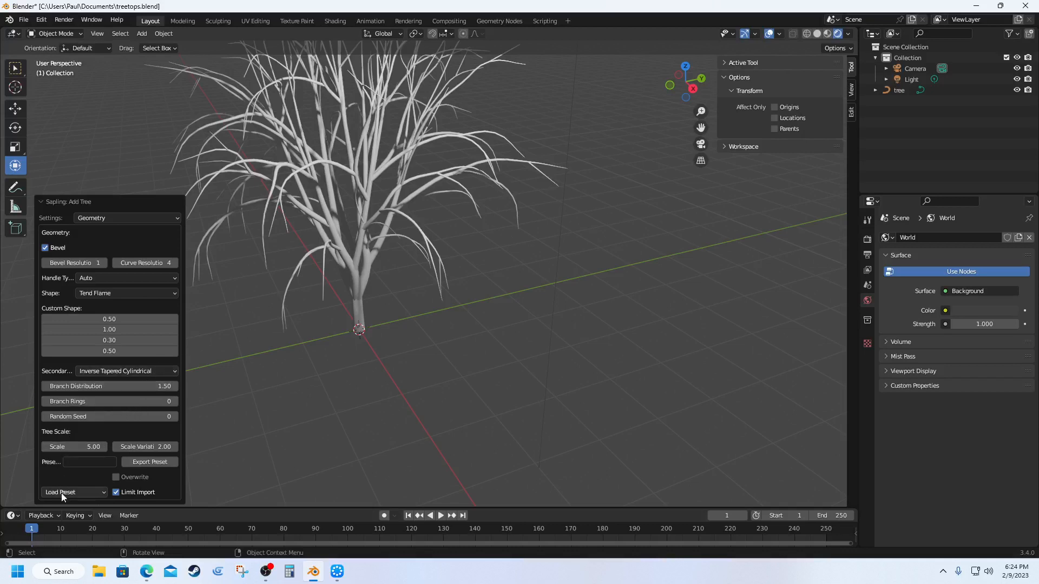
Step: Load the weeping_willow preset for the sapling tree
left_click(84, 494)
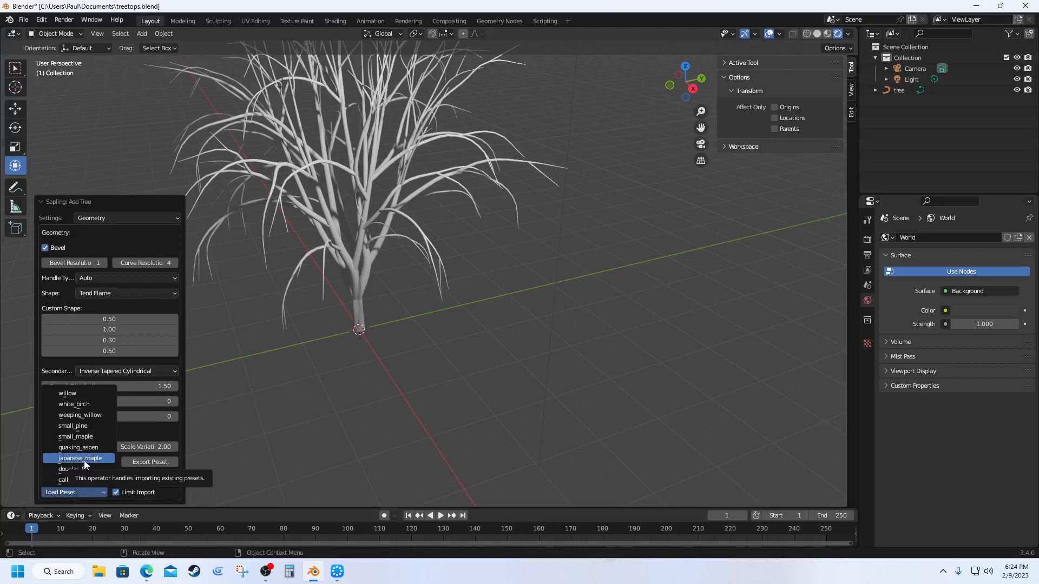
left_click(89, 415)
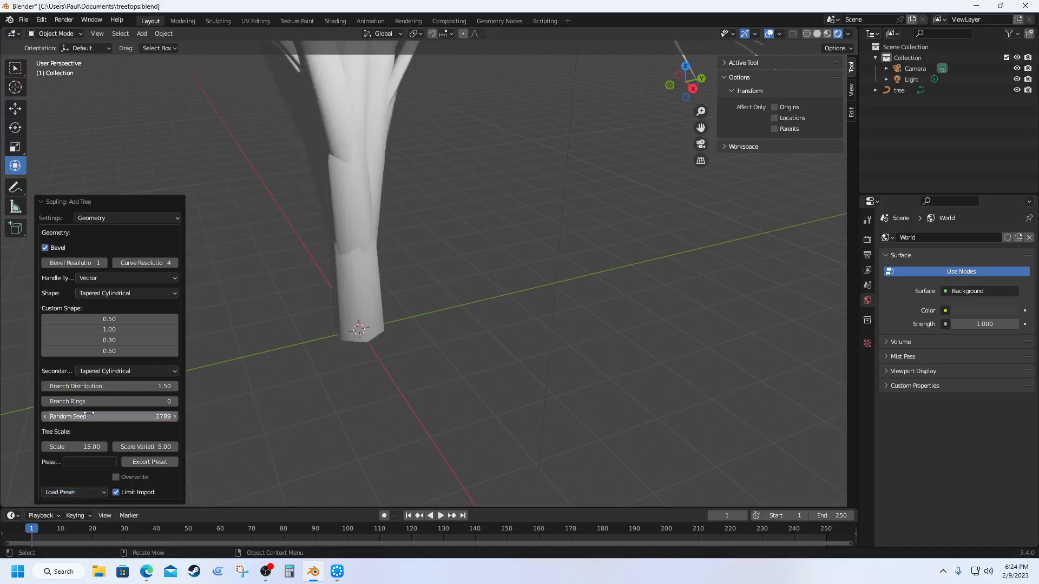
Step: Load the white_birch preset for the sapling tree
left_click(84, 493)
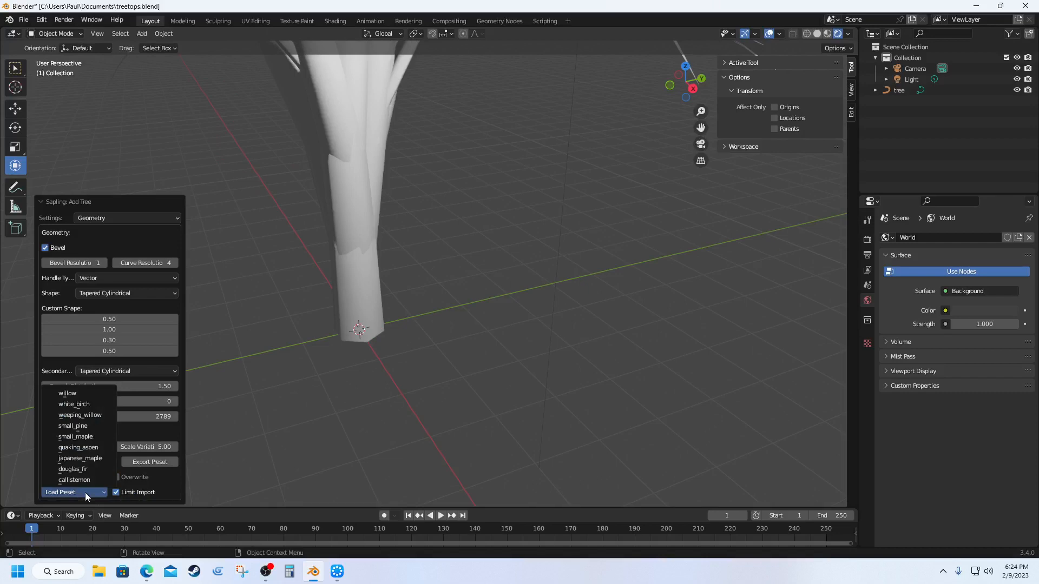
left_click(86, 404)
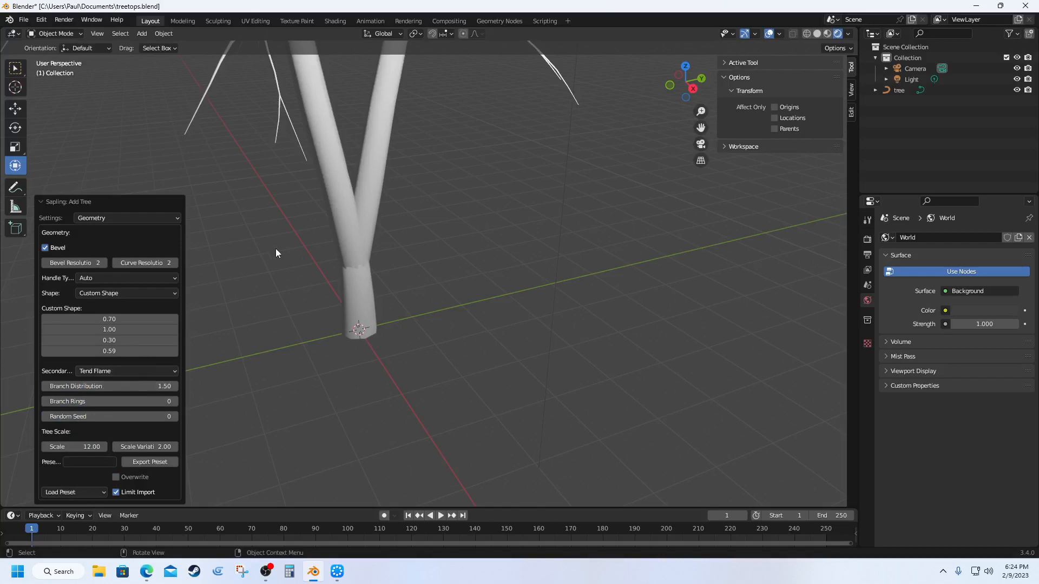
scroll(275, 242, "down", 6)
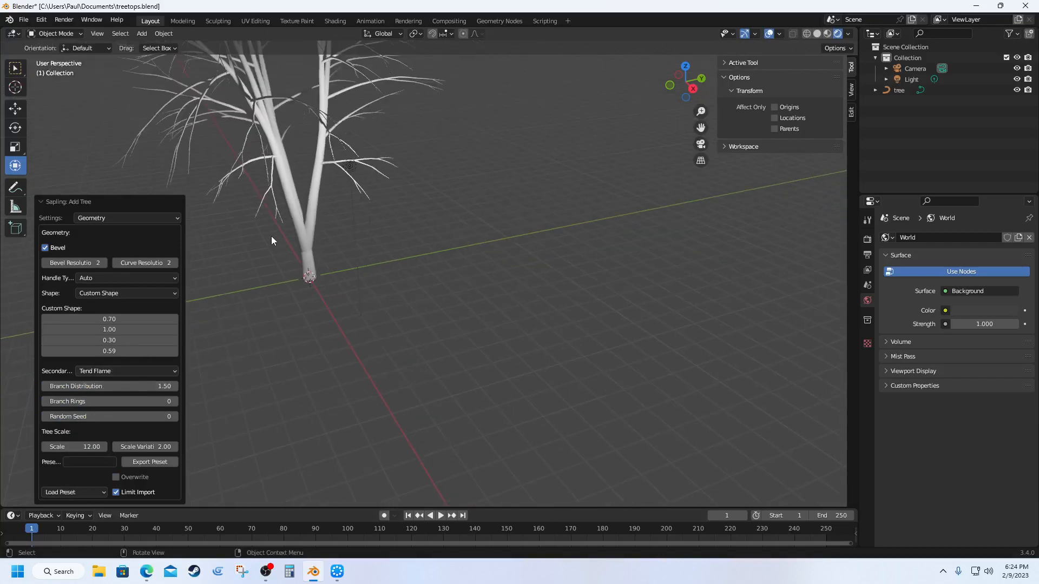
scroll(223, 189, "down", 3)
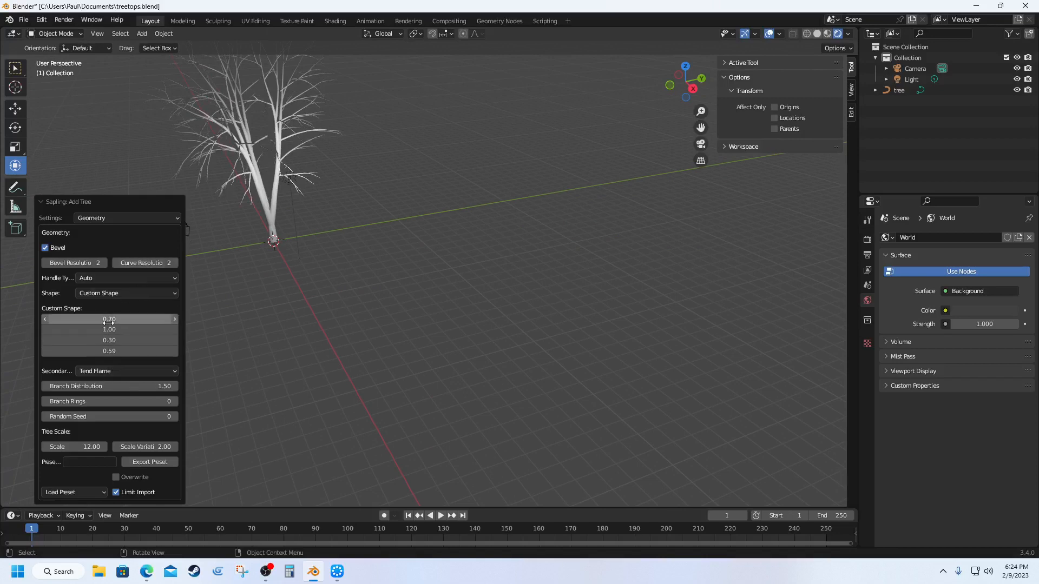
Step: Set the tree's Branch Distribution to 3.00 in the Geometry settings
left_click(156, 386)
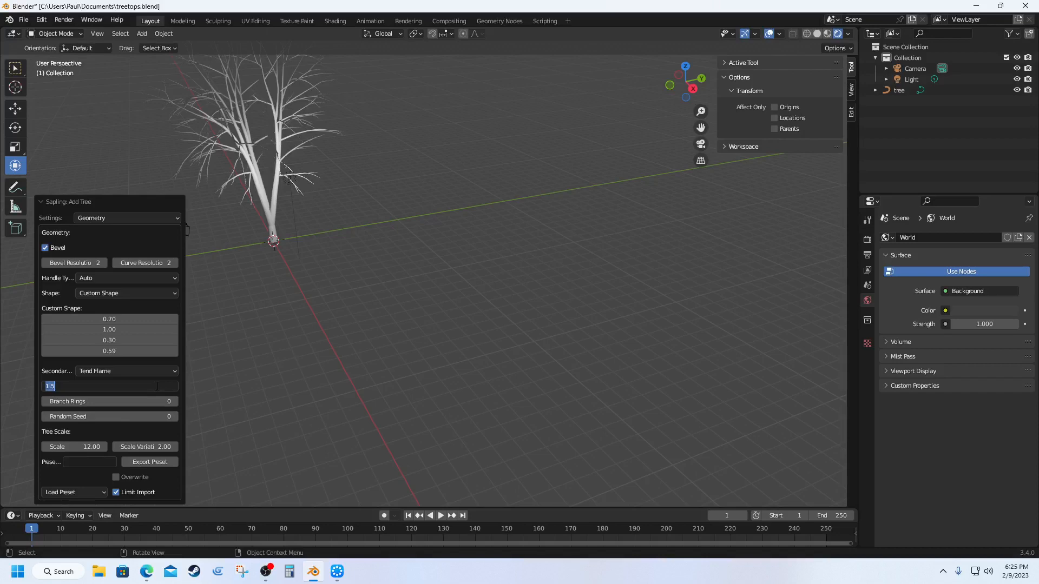
type("3")
key("Return")
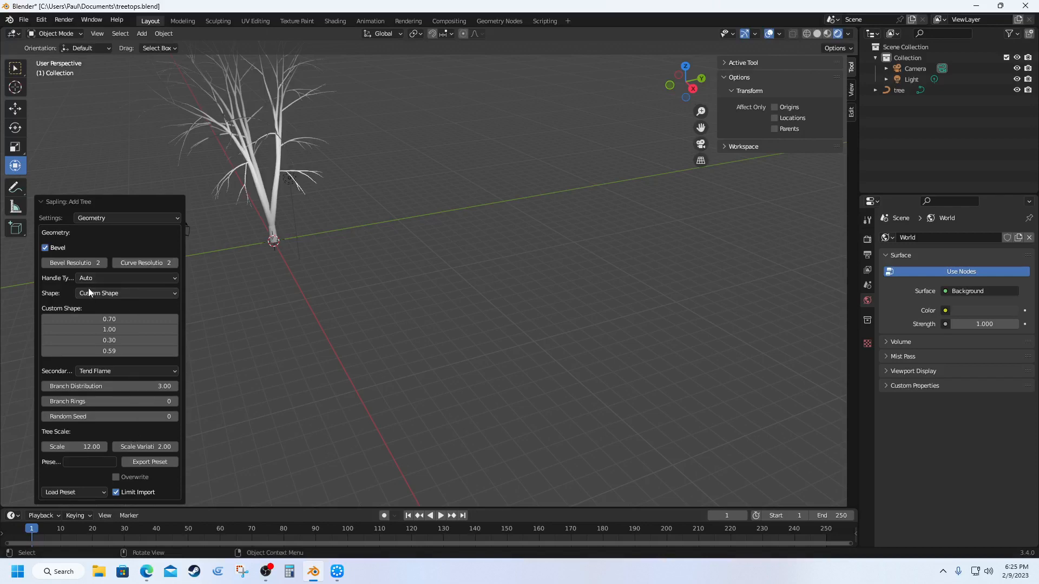
Step: Set the first Branches value to 2 in the tree's Branch Splitting settings
left_click(177, 218)
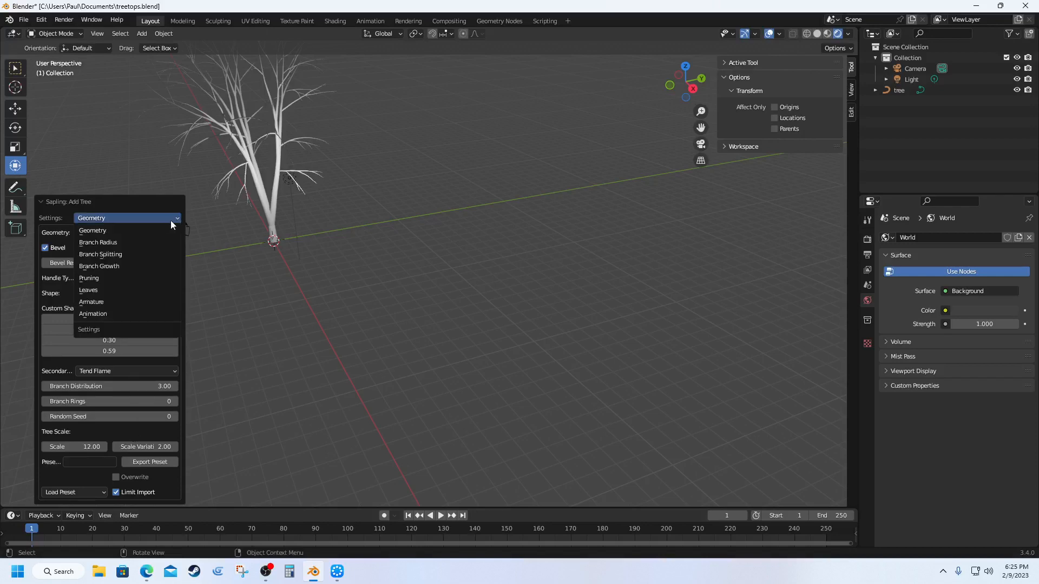
left_click(103, 256)
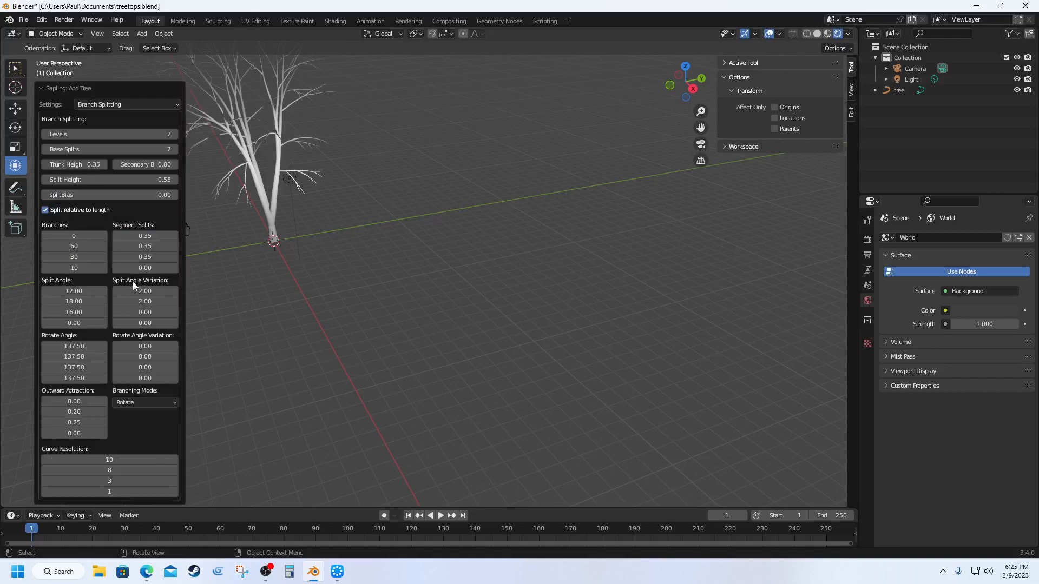
left_click(103, 236)
left_click(103, 237)
Step: Raise the first Segment Splits value of the tree to 0.59
left_click(172, 237)
left_click(172, 237)
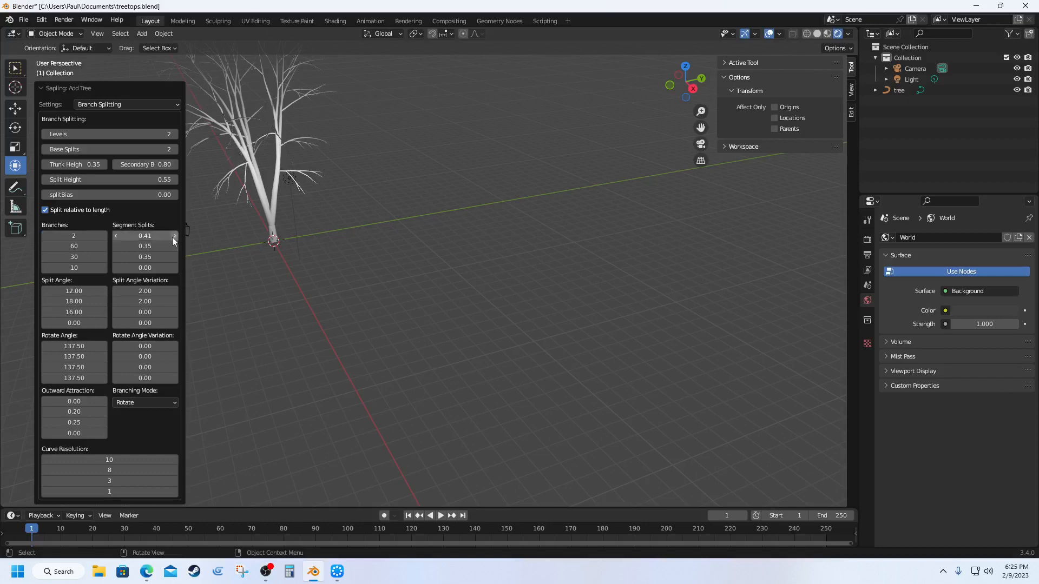
left_click(172, 237)
left_click(172, 237)
left_click(172, 237)
left_click(172, 237)
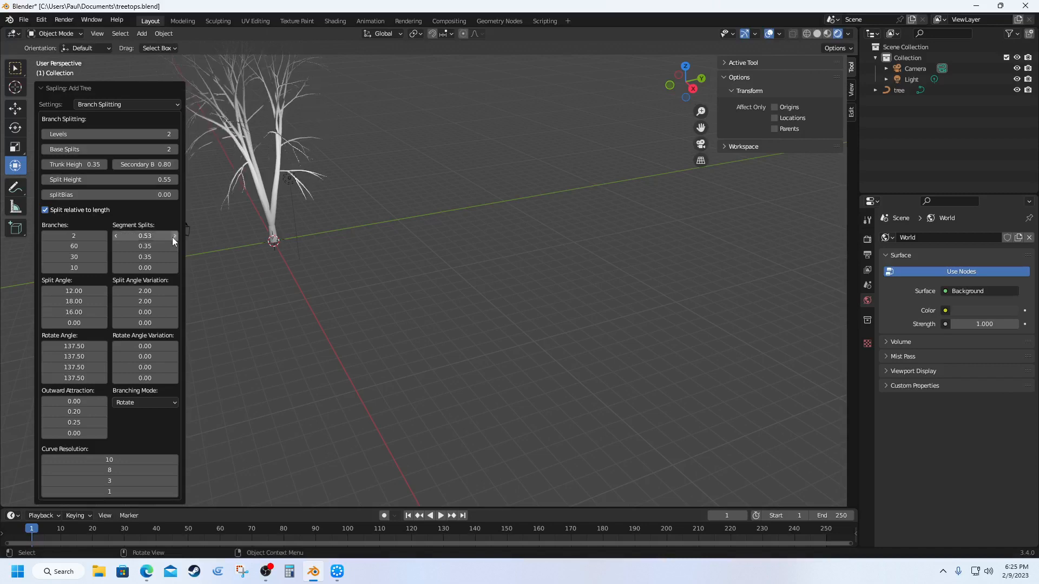
left_click(172, 237)
left_click(173, 237)
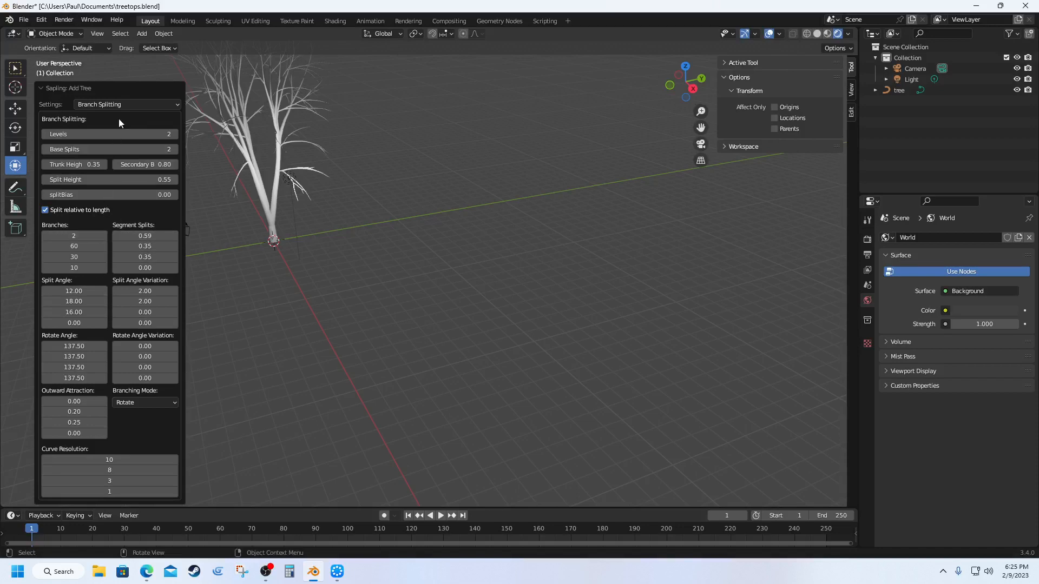
Step: Enable Show Leaves in the tree's Leaves settings
left_click(150, 109)
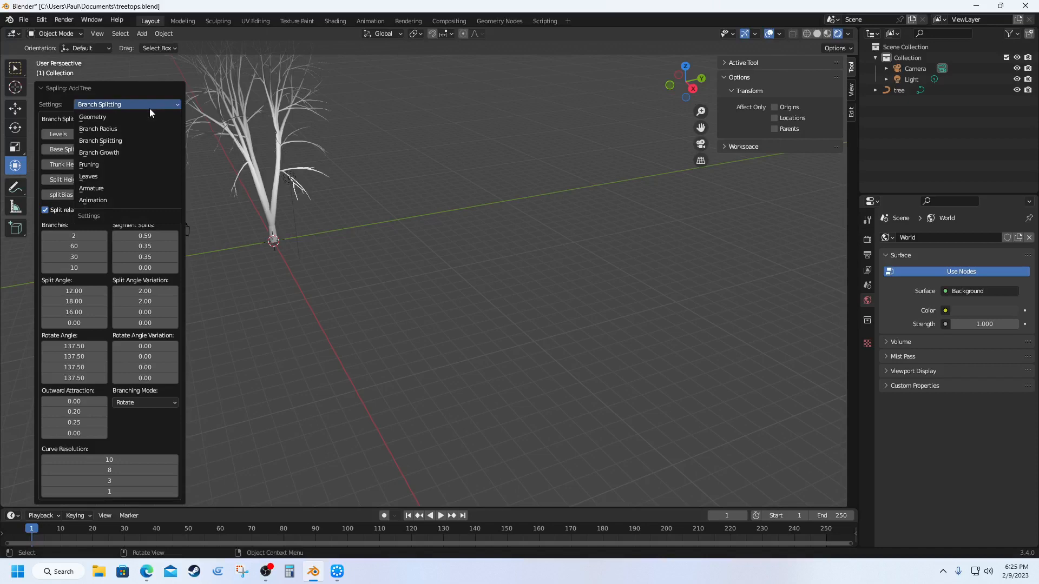
left_click(114, 97)
left_click(112, 105)
left_click(97, 178)
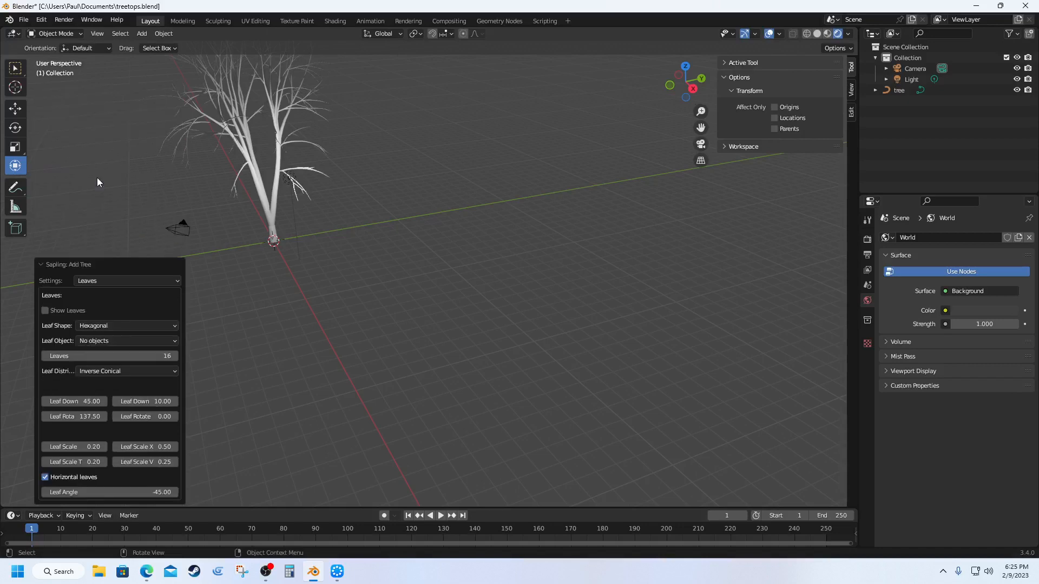
left_click(45, 310)
Step: Set the tree's Leaves count to 500 and inspect the foliage on the branches
left_click(157, 356)
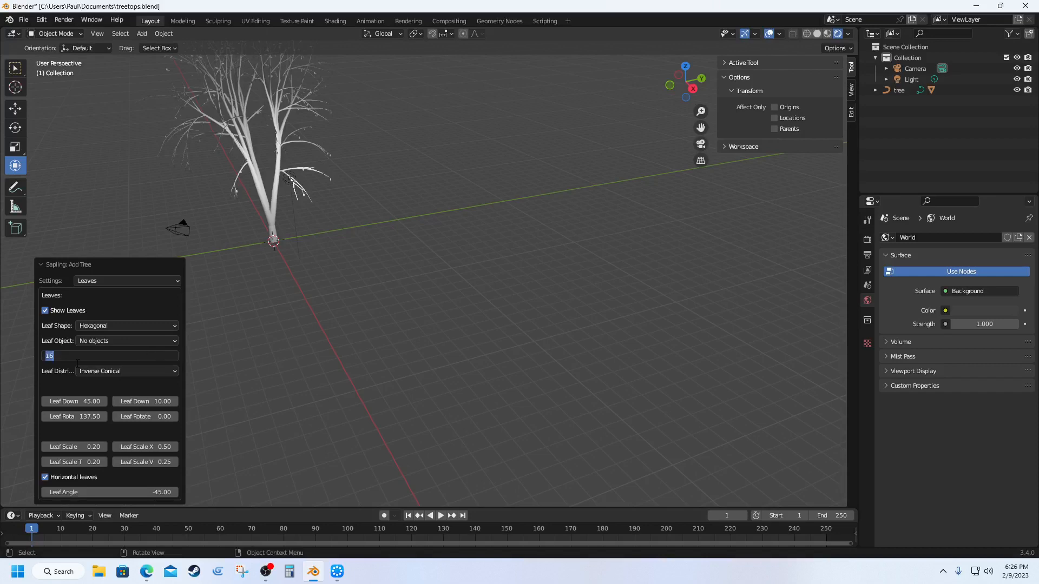
type("500")
key("Return")
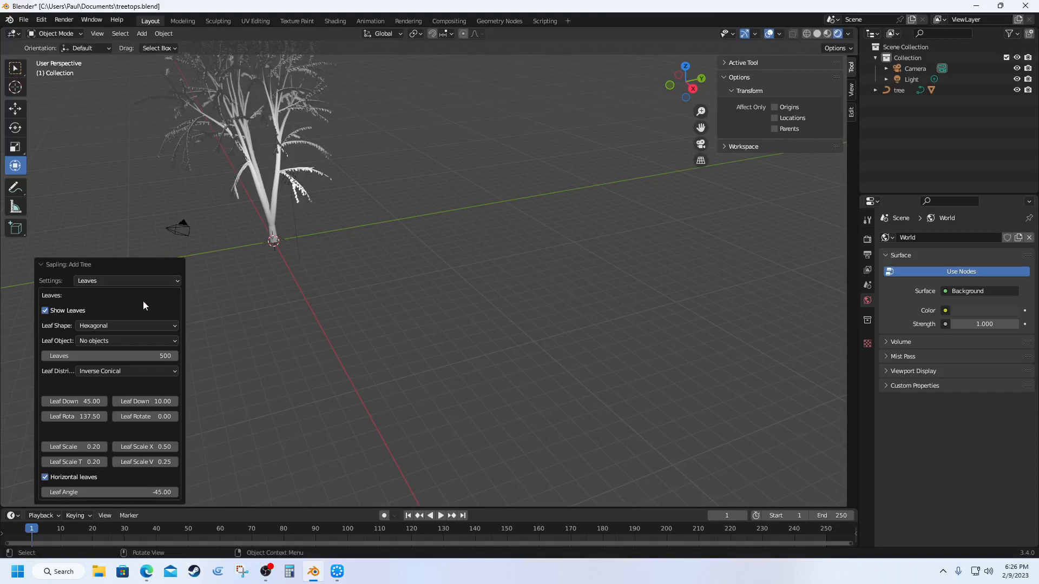
scroll(206, 108, "up", 5)
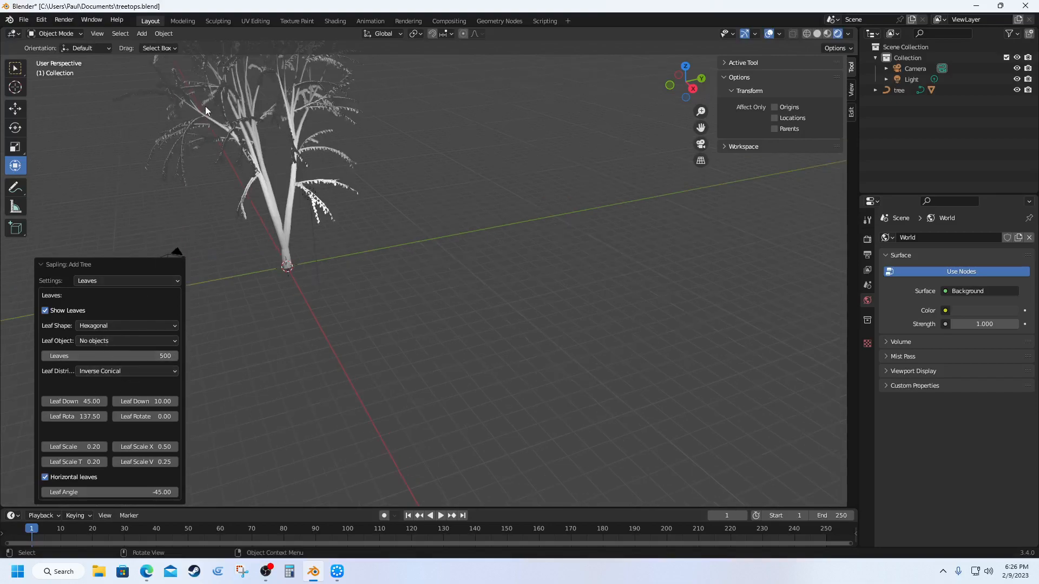
scroll(289, 213, "down", 6)
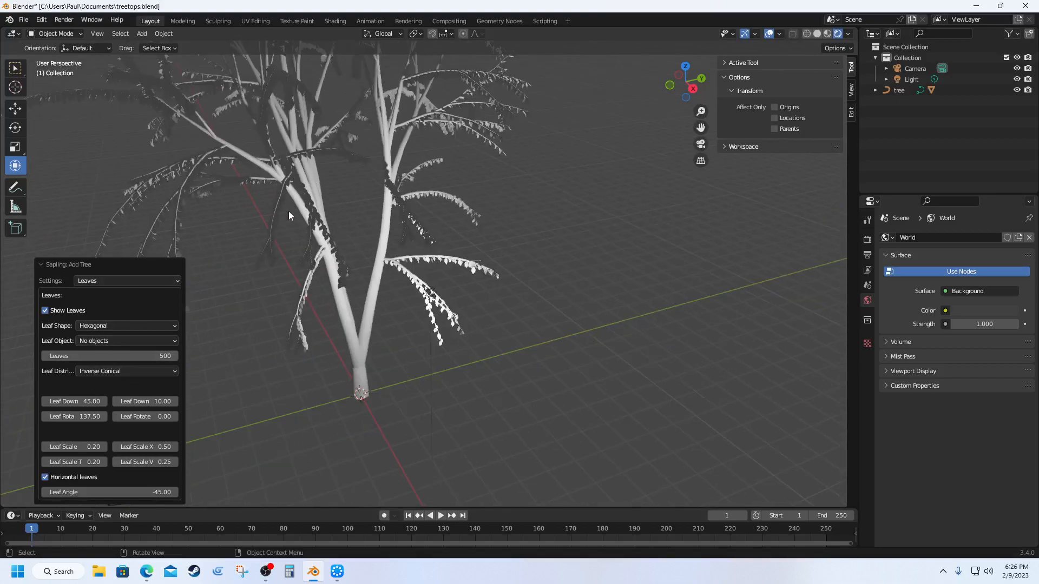
Step: Set the tree's Leaves count to 750 and inspect the denser foliage
left_click(154, 357)
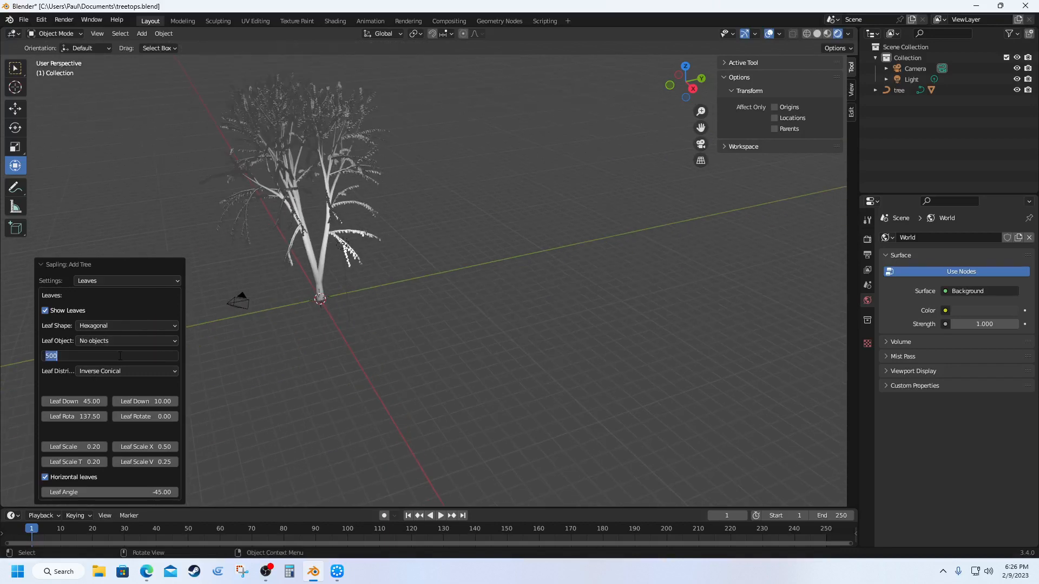
type("750")
key("Return")
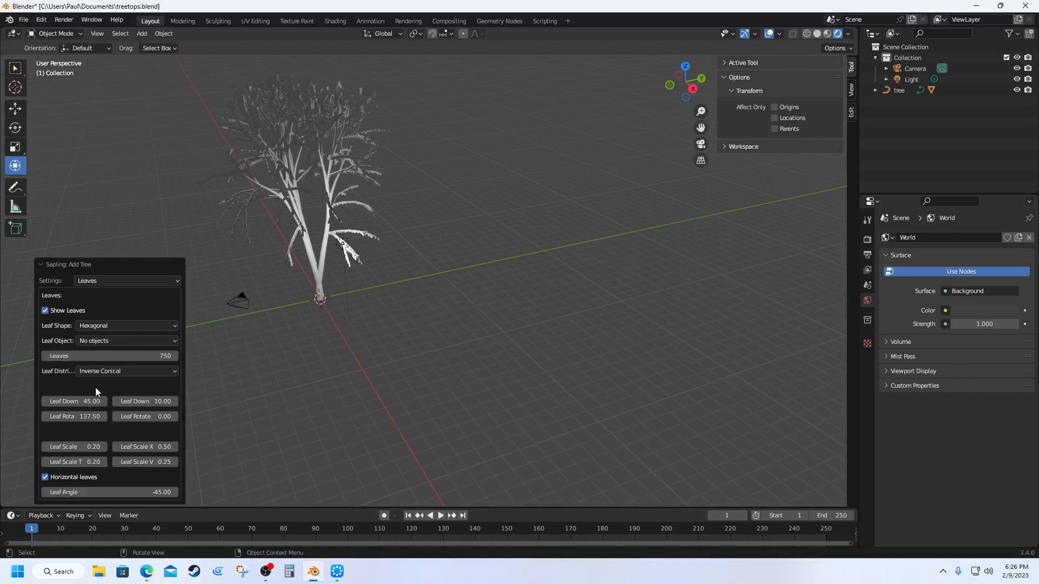
scroll(333, 211, "up", 5)
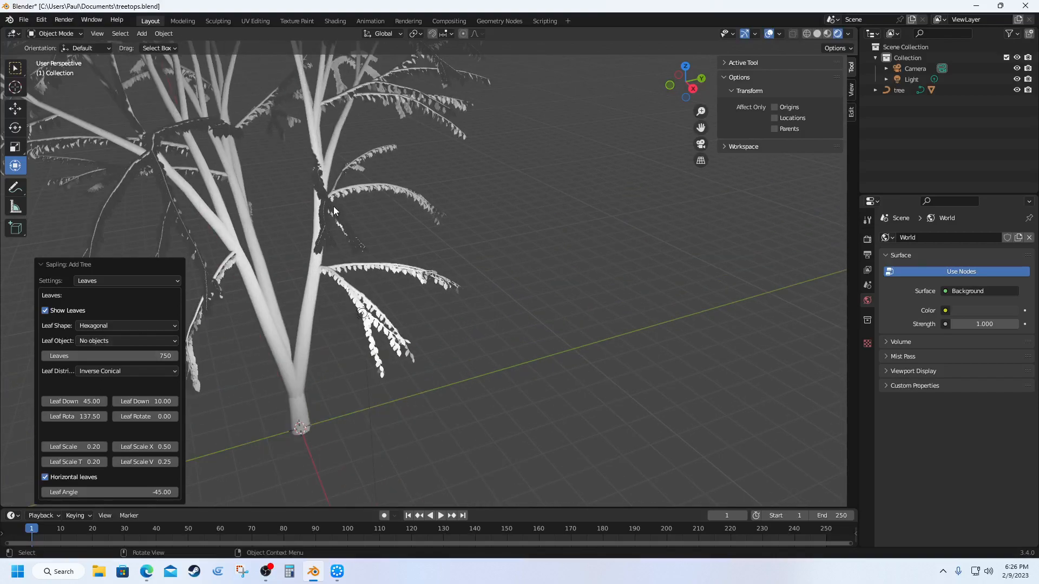
scroll(334, 206, "down", 5)
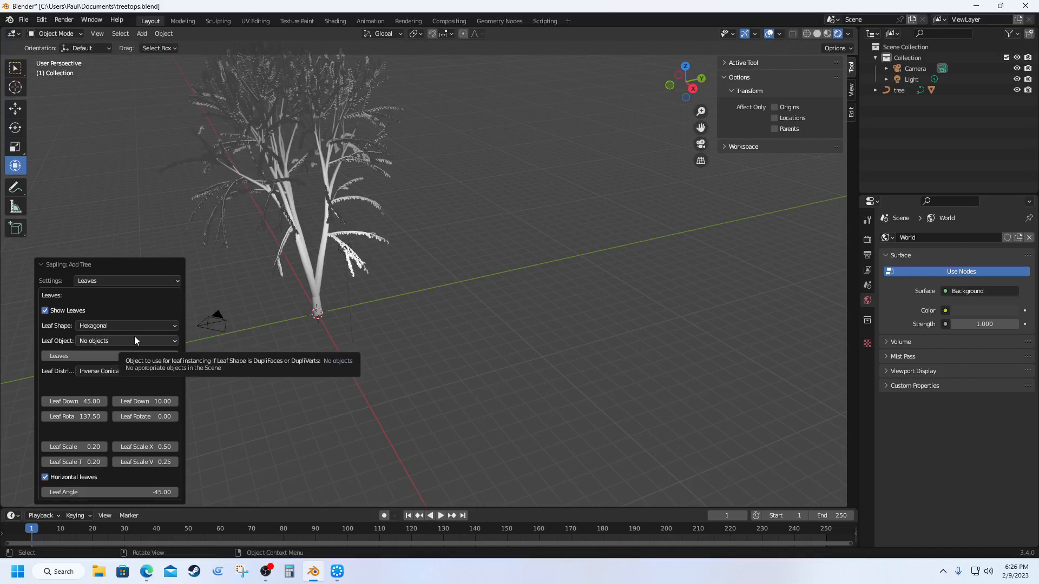
left_click(172, 326)
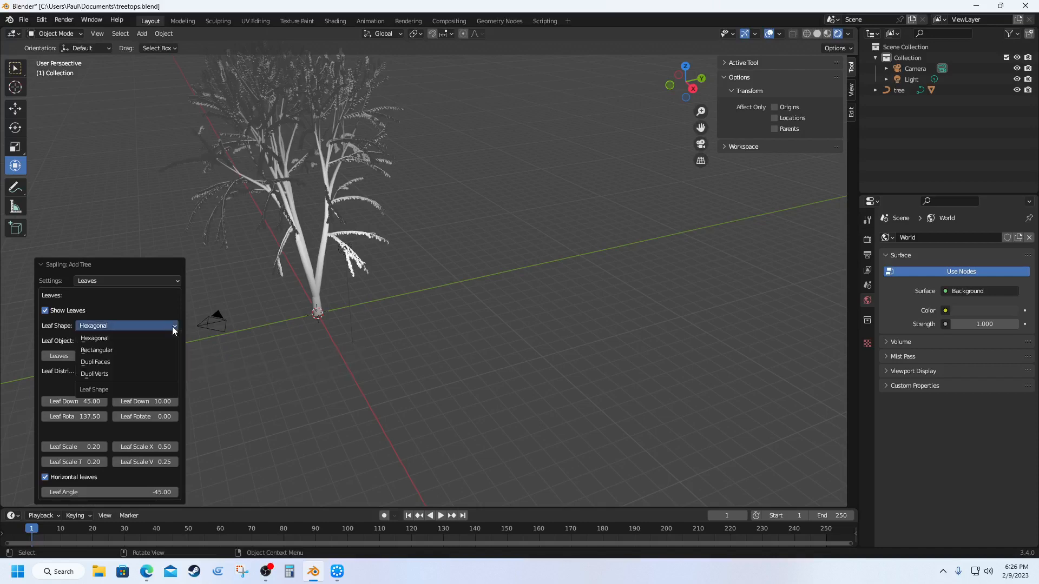
left_click(172, 326)
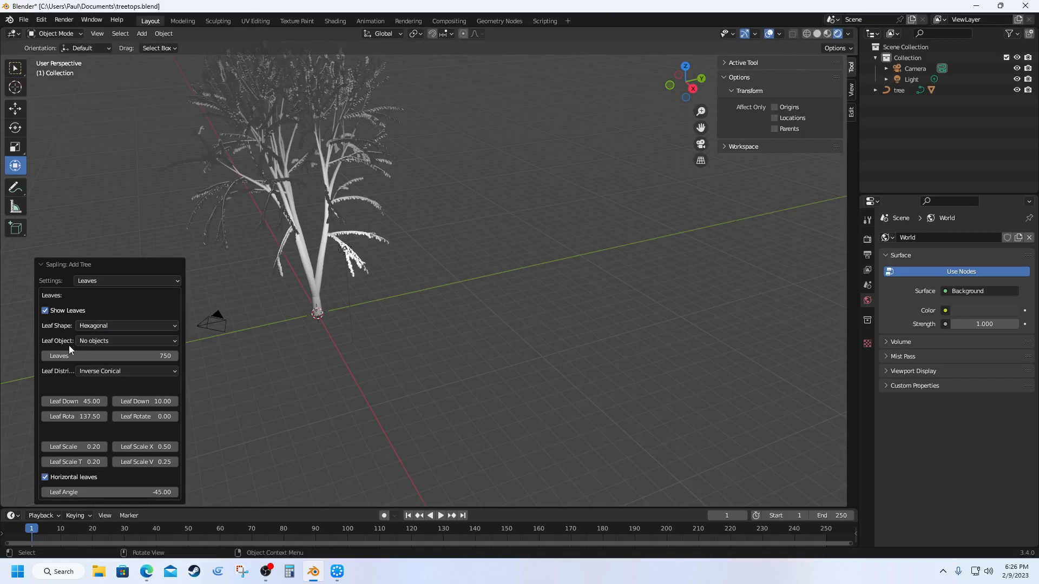
left_click(96, 342)
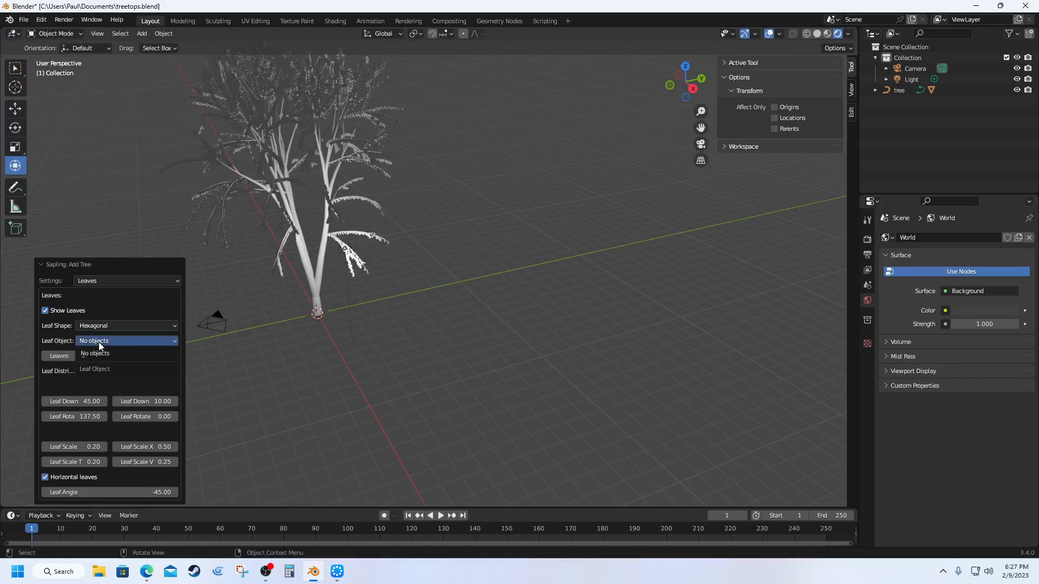
left_click(98, 342)
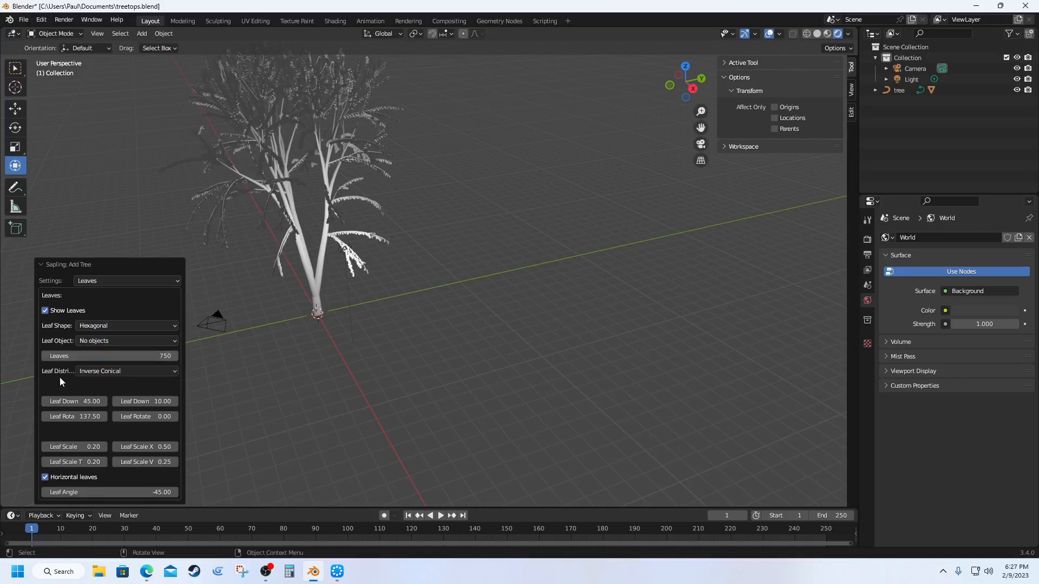
Step: Try the Cylindrical and Spherical leaf distributions on the tree and restore Inverse Conical
left_click(99, 372)
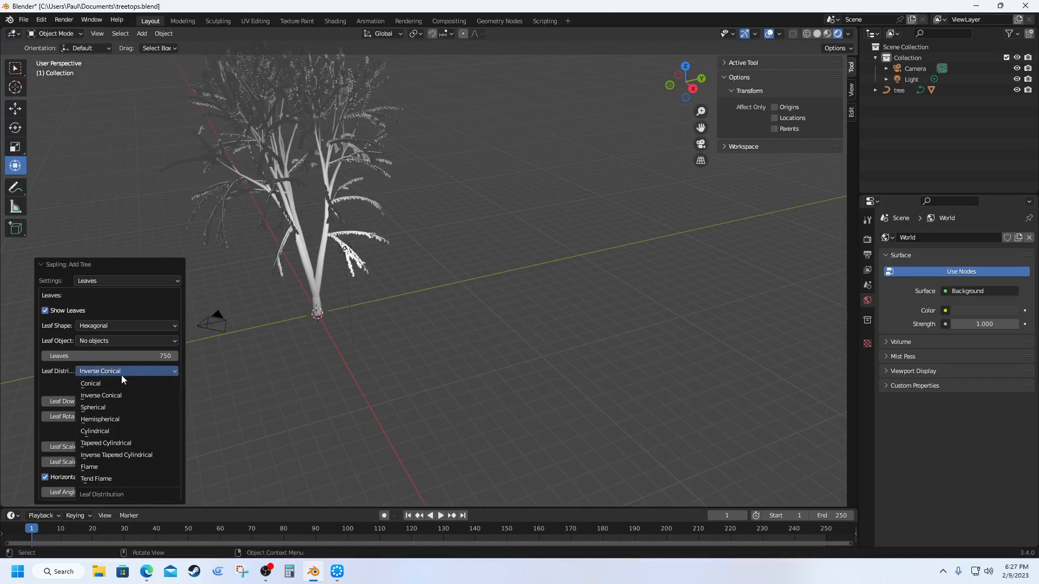
left_click(108, 430)
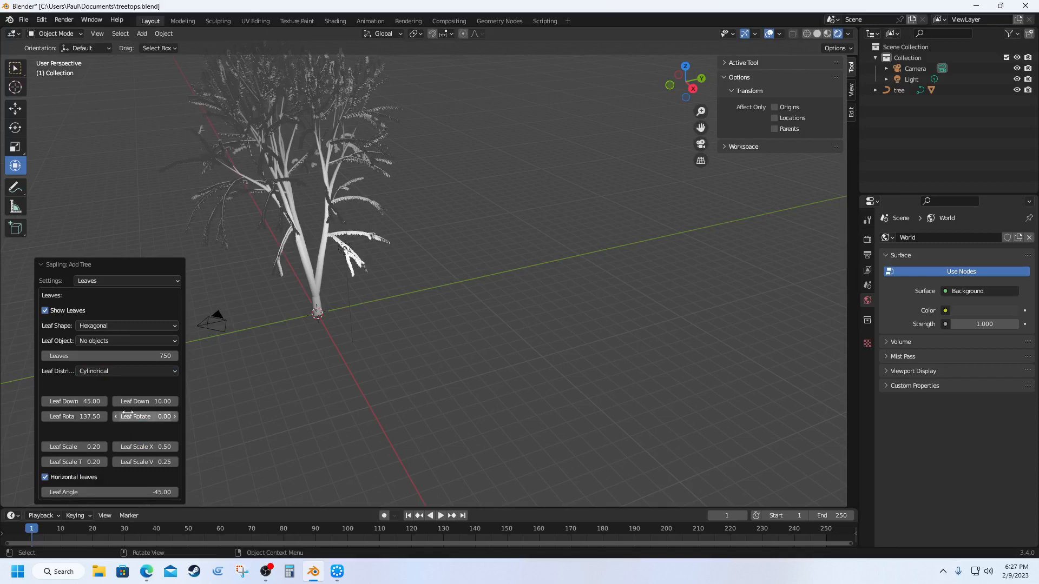
left_click(144, 372)
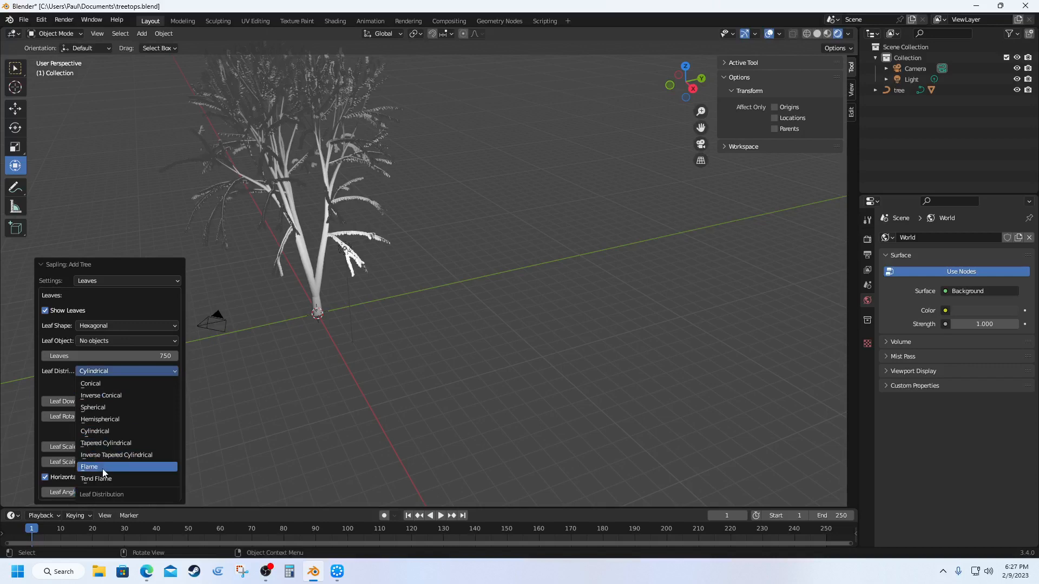
left_click(99, 410)
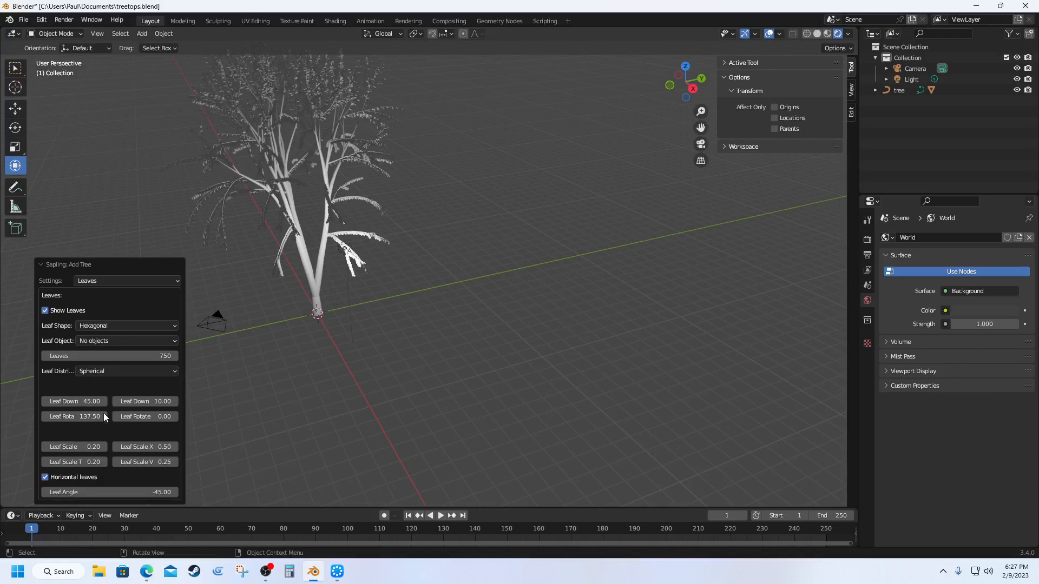
left_click(122, 371)
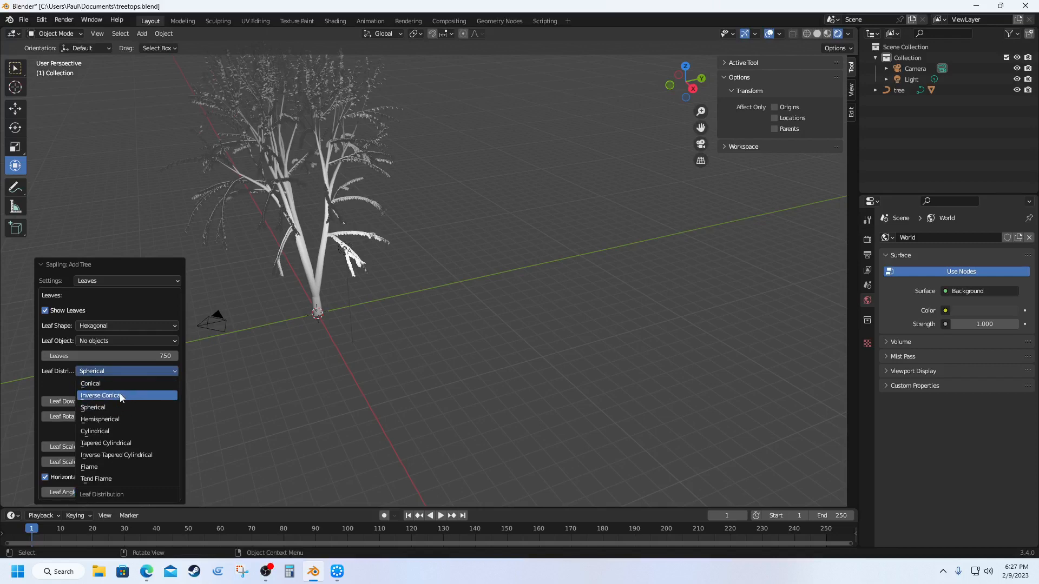
left_click(122, 396)
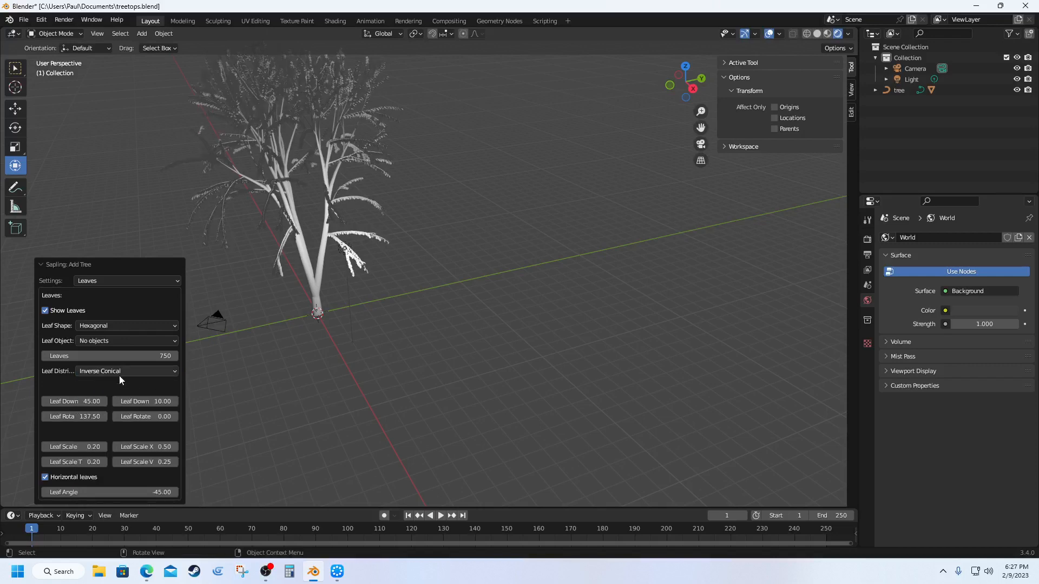
Step: Set the tree's leaf distribution to Hemispherical
left_click(119, 373)
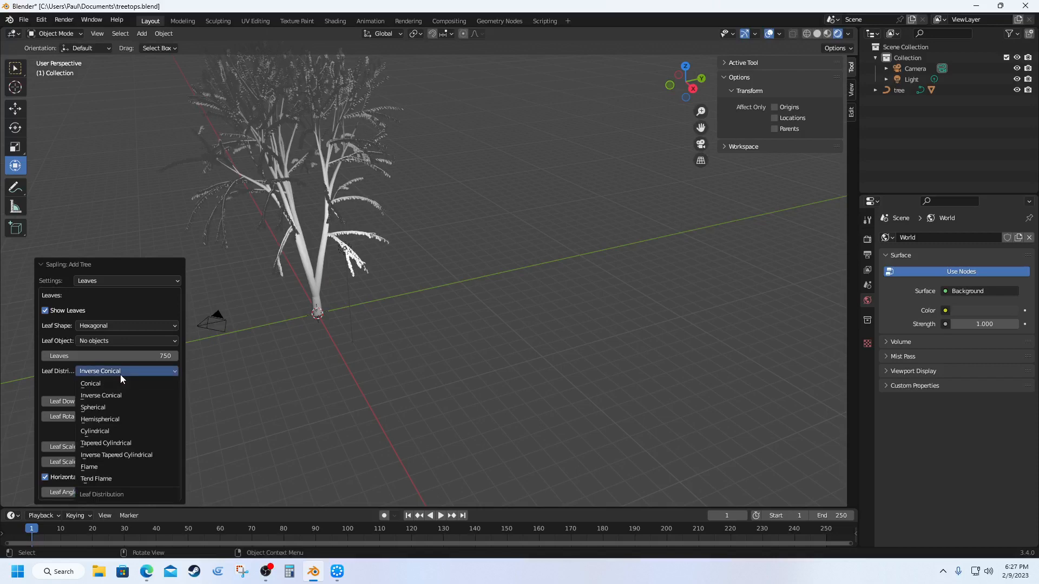
left_click(120, 419)
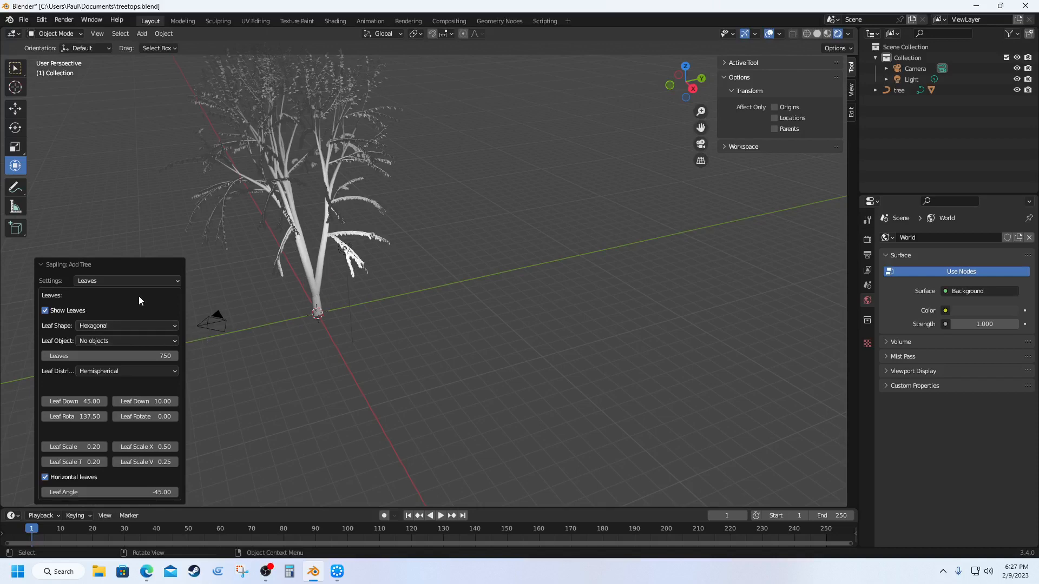
Step: Set the tree's Scale to 3 in the Geometry settings
left_click(177, 283)
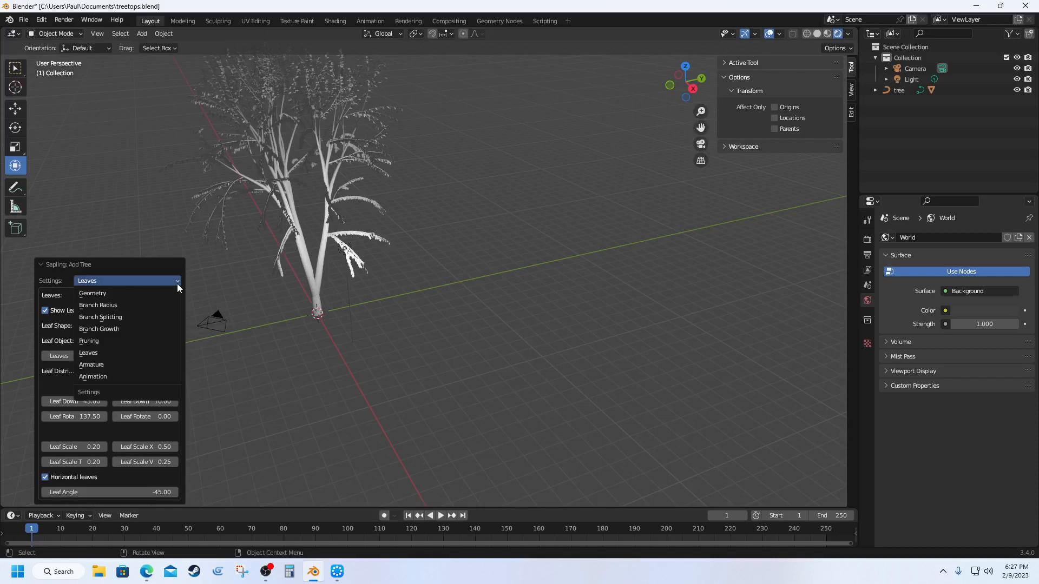
left_click(135, 292)
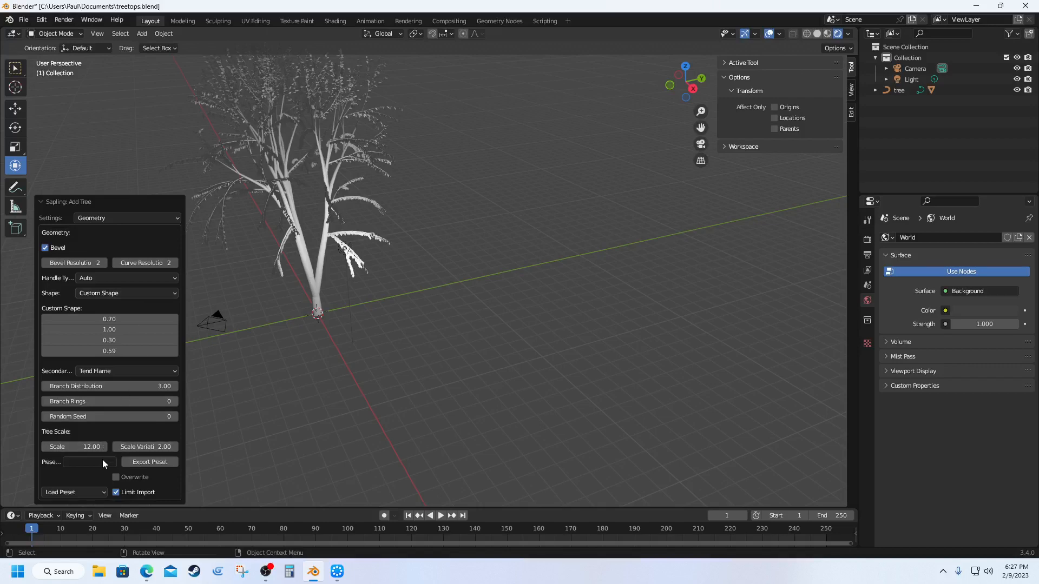
left_click(45, 447)
left_click(45, 447)
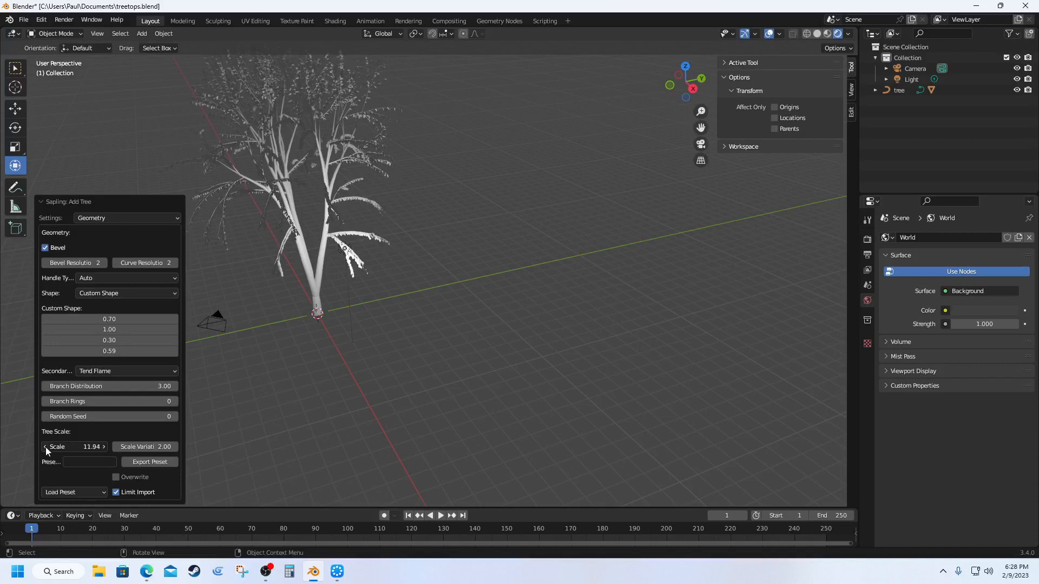
left_click(46, 447)
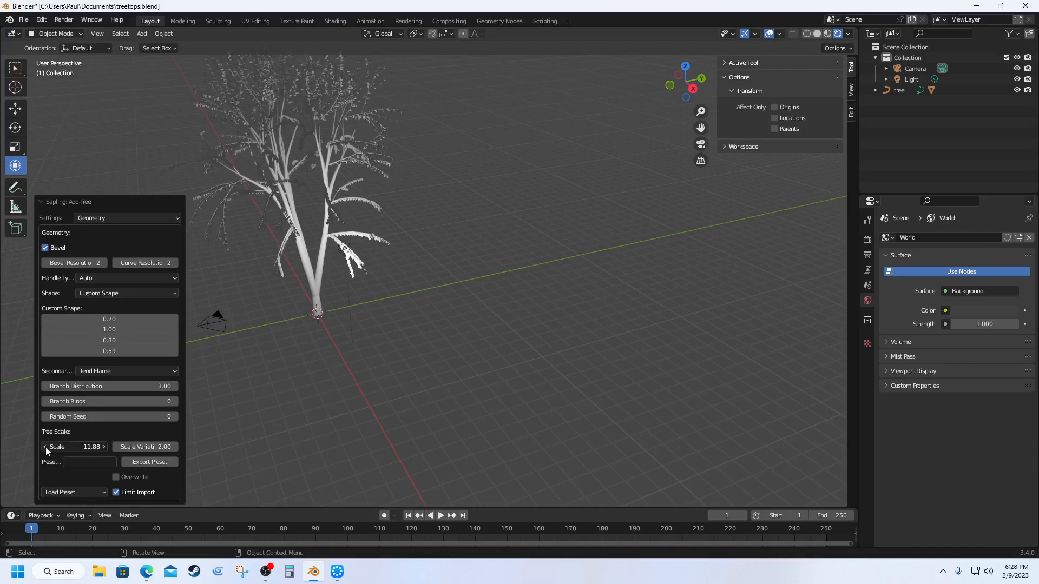
left_click(46, 447)
left_click(46, 447)
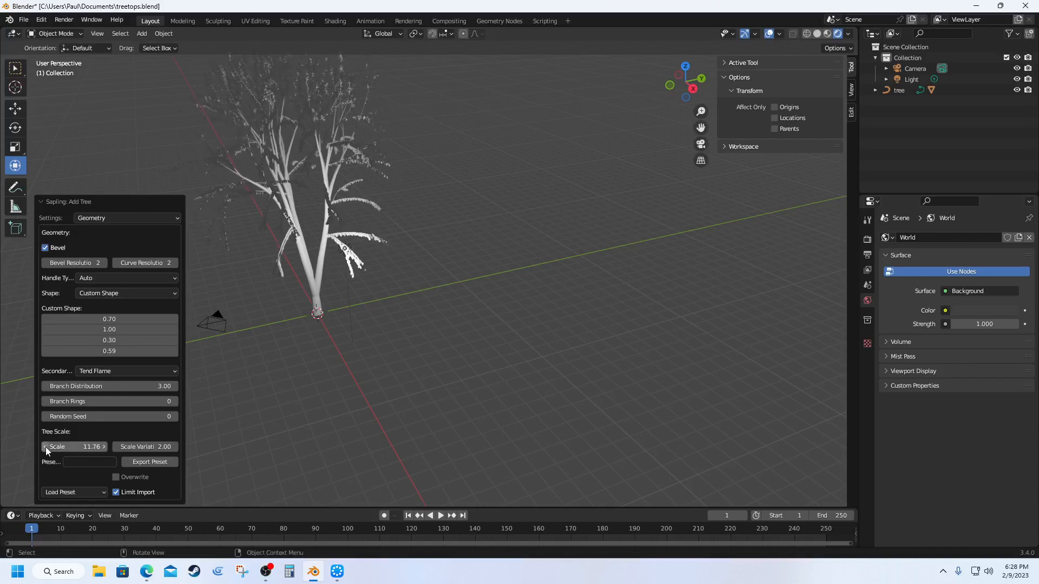
double_click(82, 447)
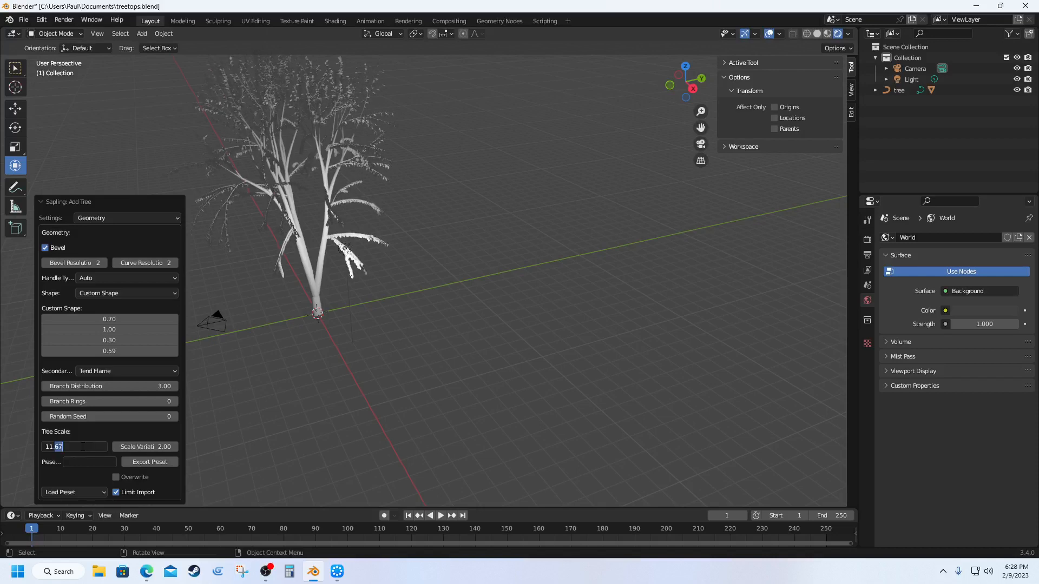
left_click_drag(82, 447, 45, 447)
type("3")
key("Return")
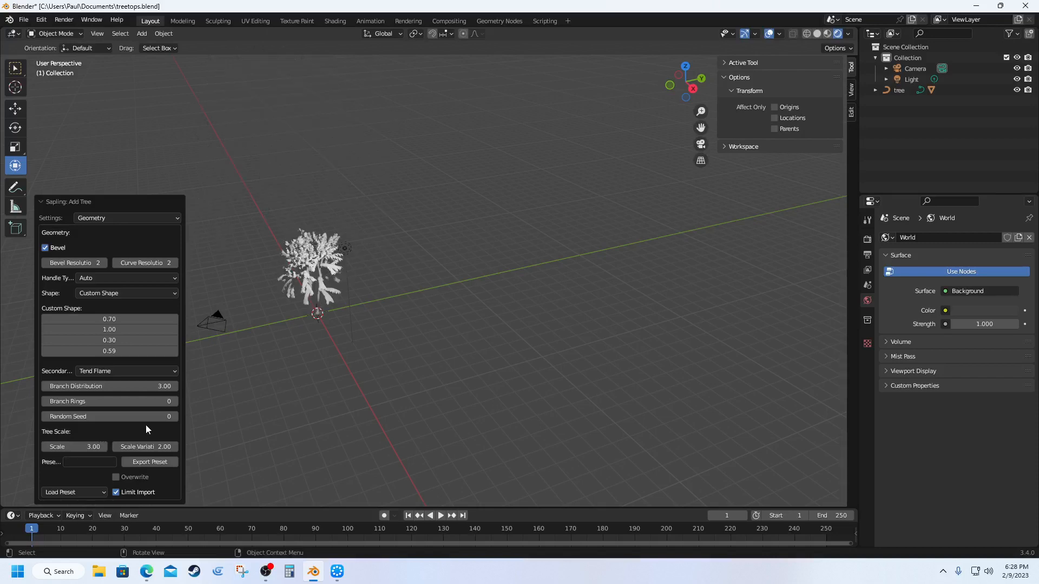
Step: Inspect the smaller tree's foliage up close and reduce its Leaves count to 500 in the Leaves settings
scroll(267, 300, "up", 6)
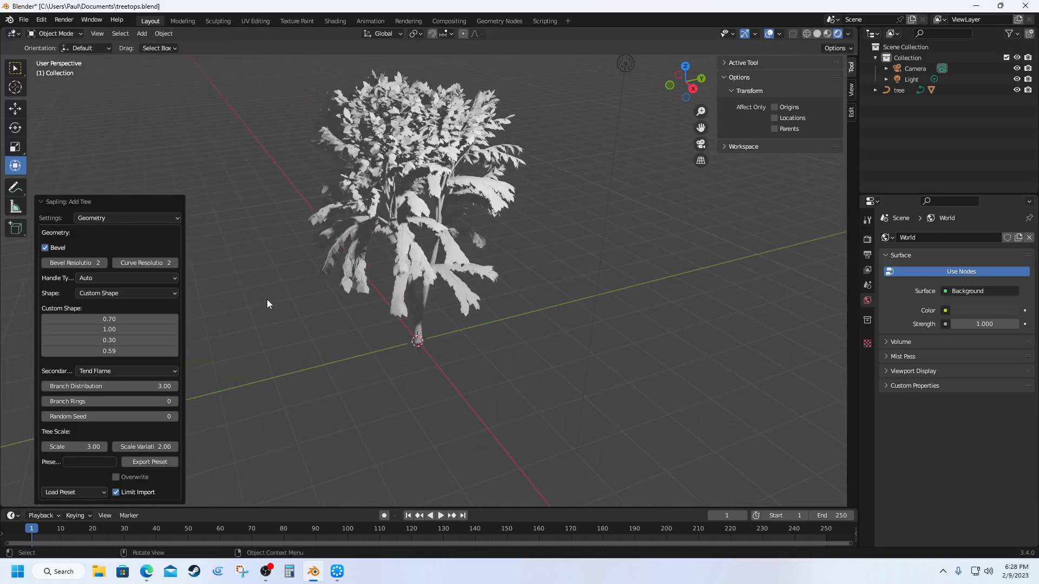
scroll(428, 338, "up", 2)
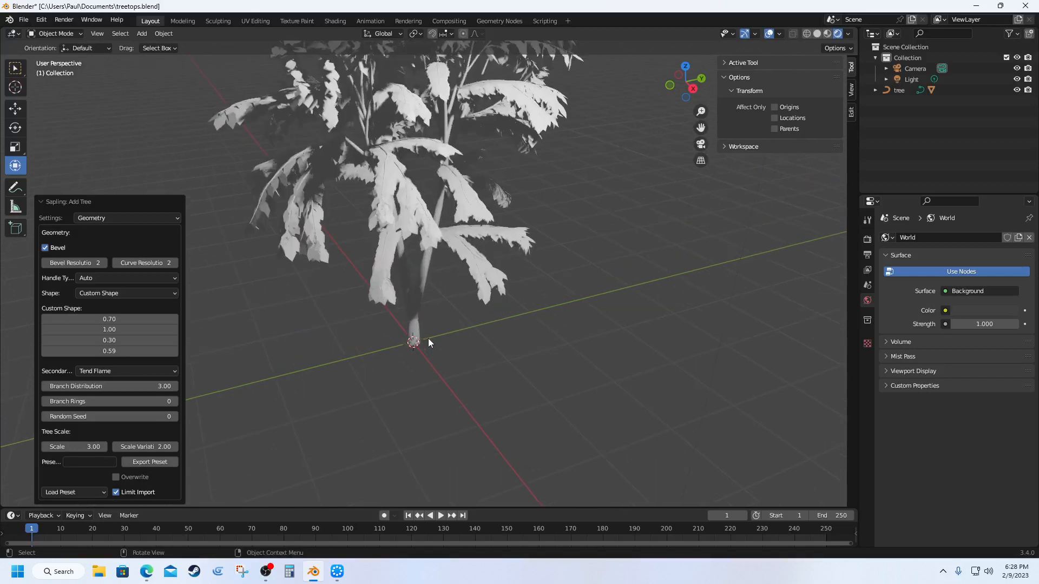
scroll(427, 338, "down", 4)
scroll(420, 325, "up", 5)
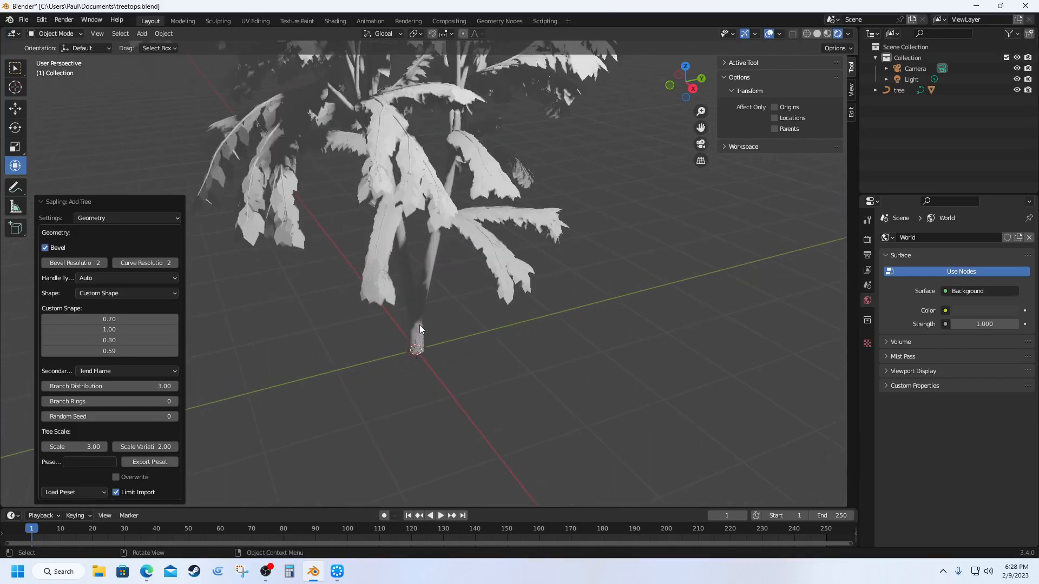
scroll(419, 321, "down", 2)
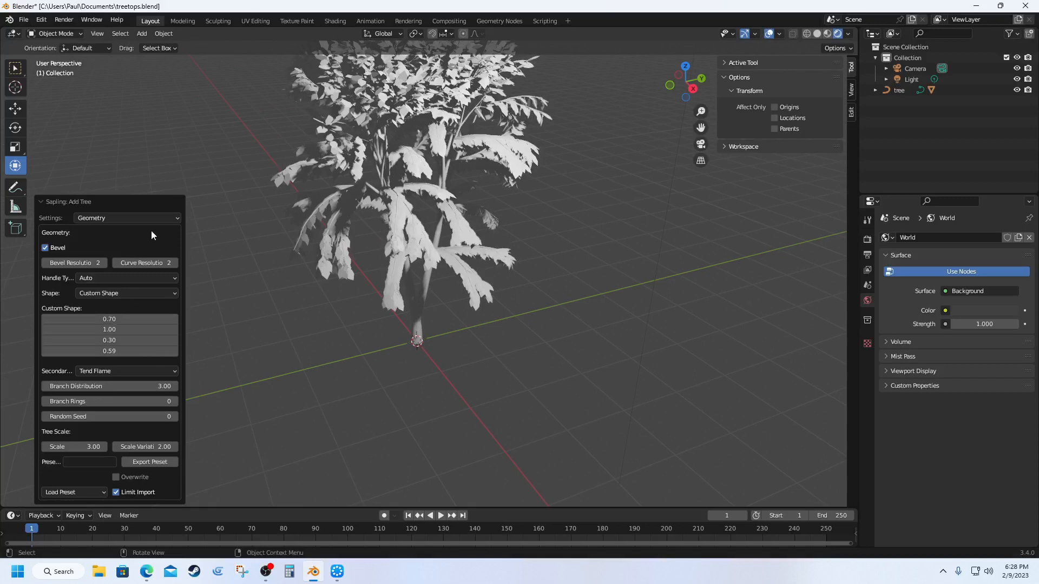
left_click(162, 218)
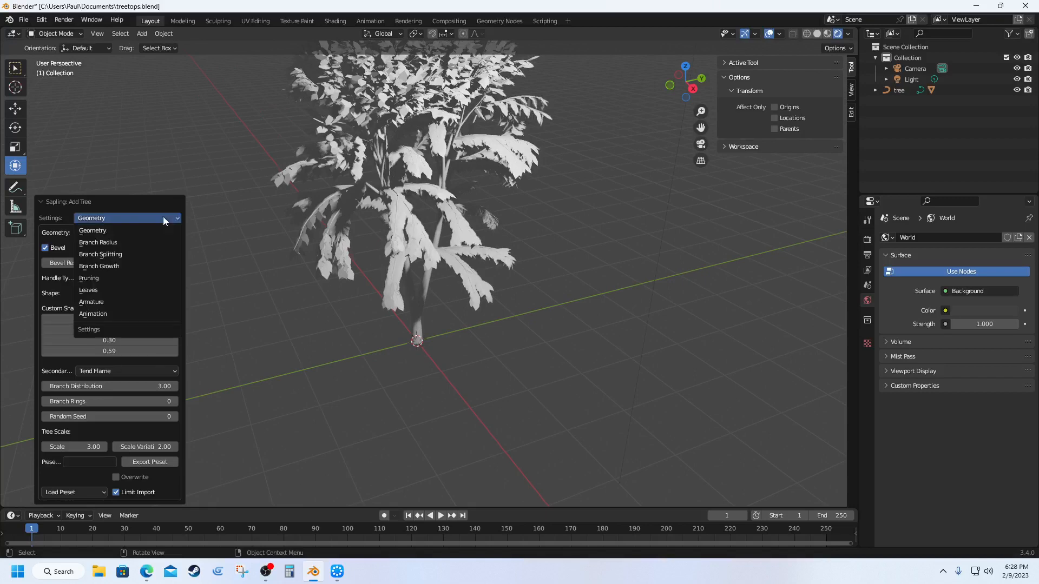
left_click(104, 290)
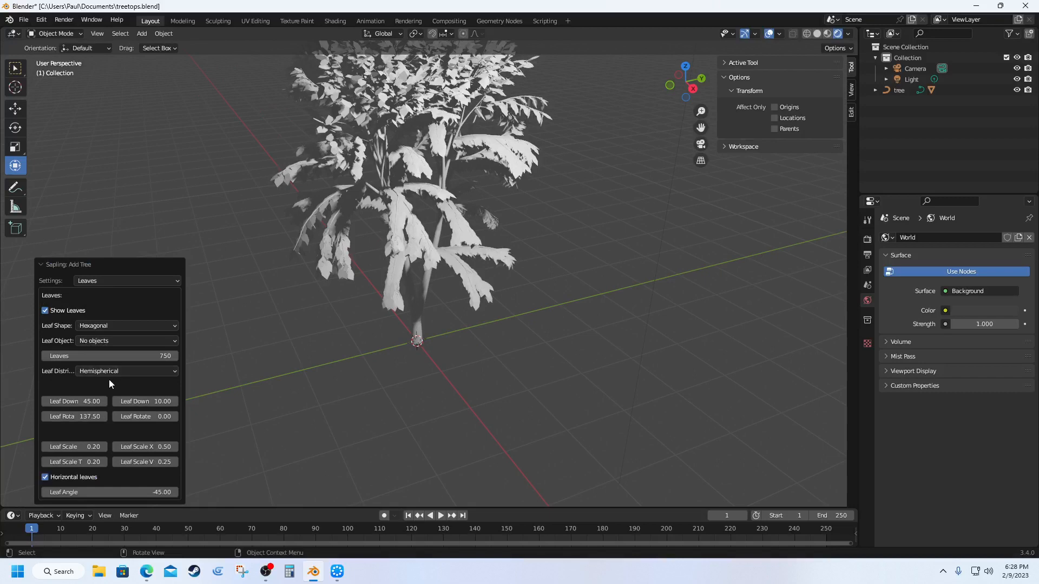
left_click(151, 358)
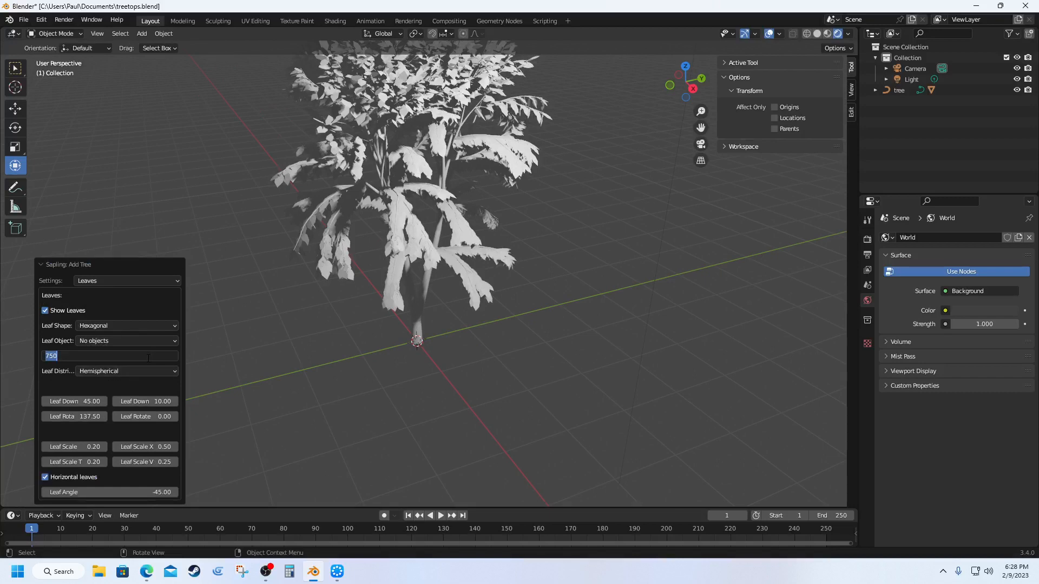
type("500")
key("Return")
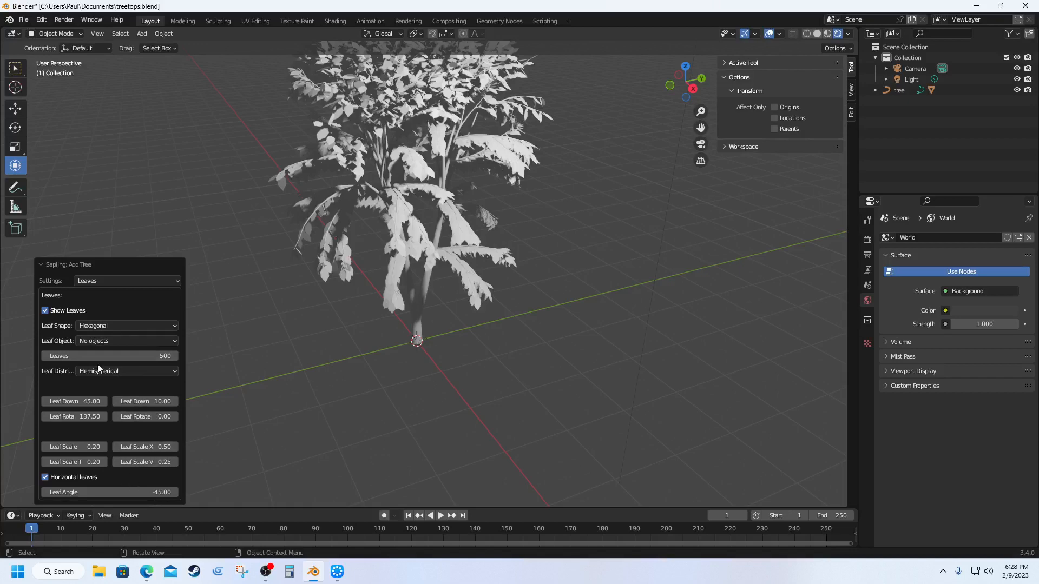
Step: Give the tree's leaves object a new material with a bright green base color
left_click(178, 281)
left_click(417, 337)
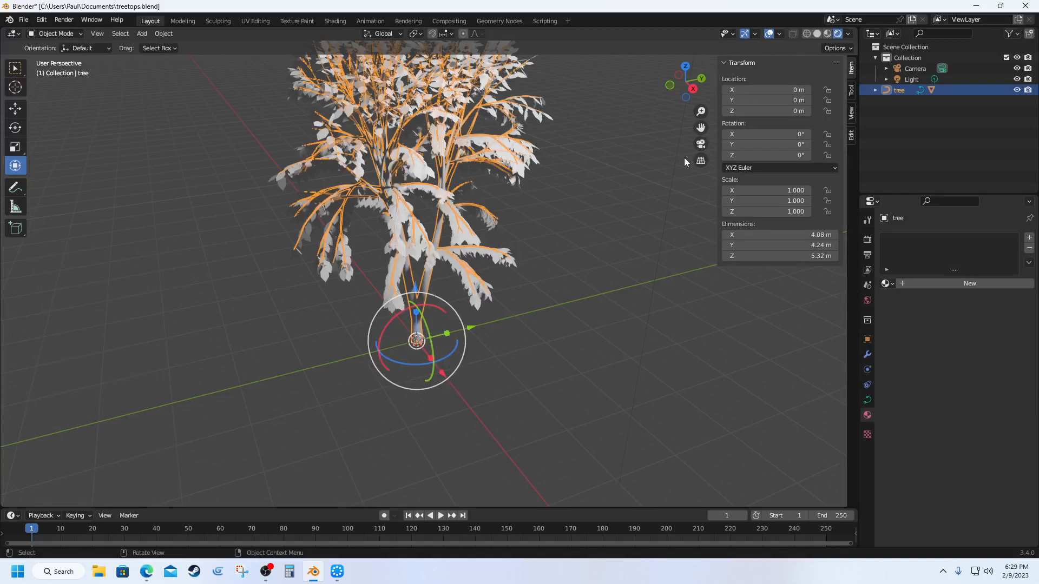
left_click(875, 91)
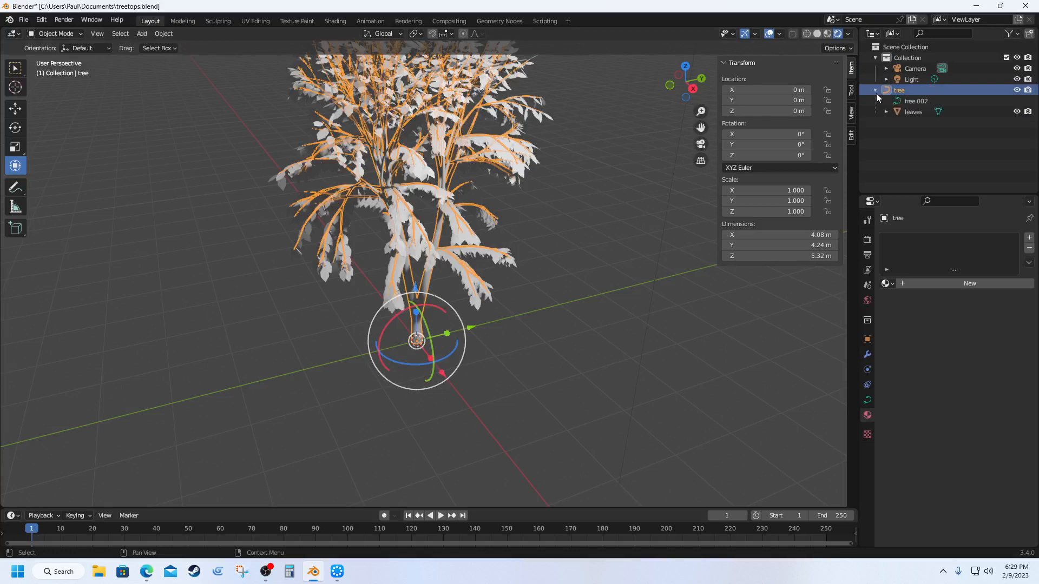
left_click(910, 112)
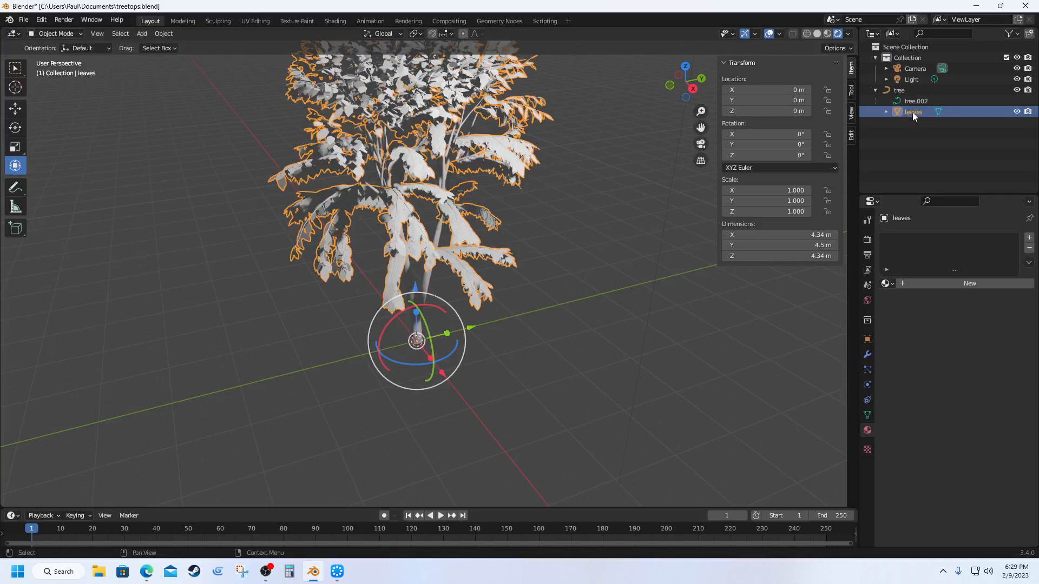
left_click(868, 431)
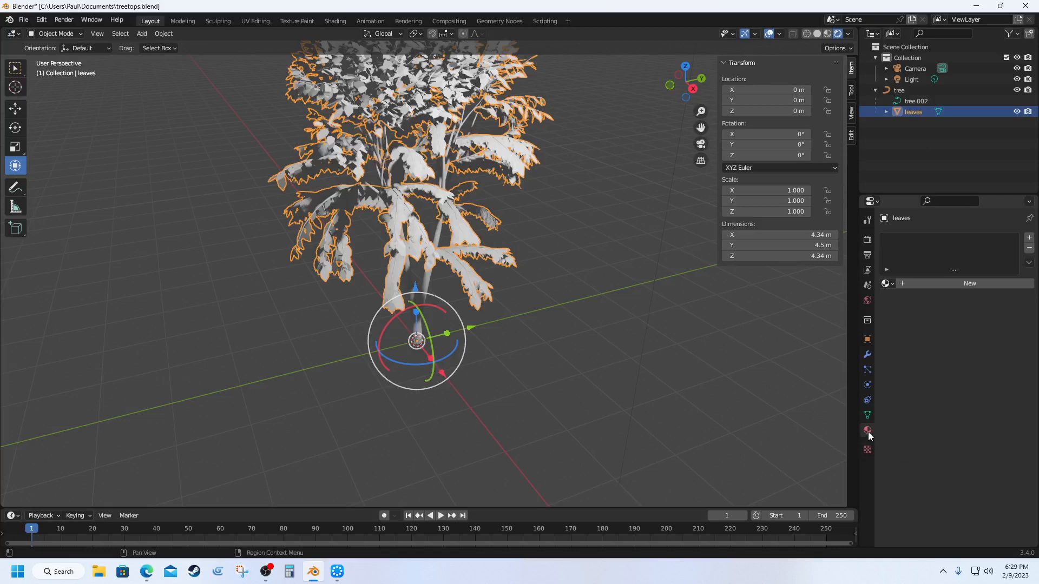
left_click(956, 284)
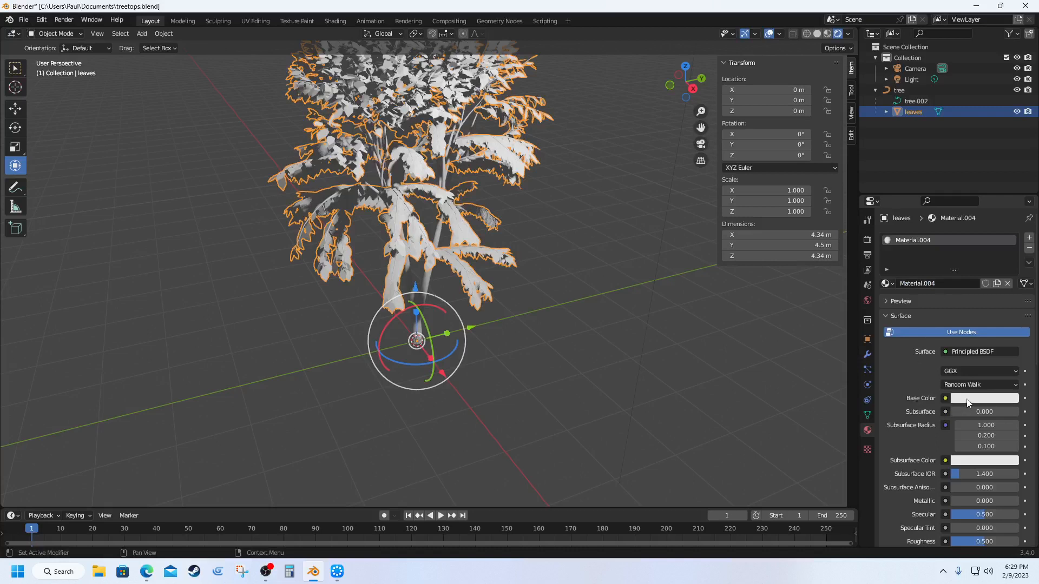
left_click(968, 400)
left_click(936, 276)
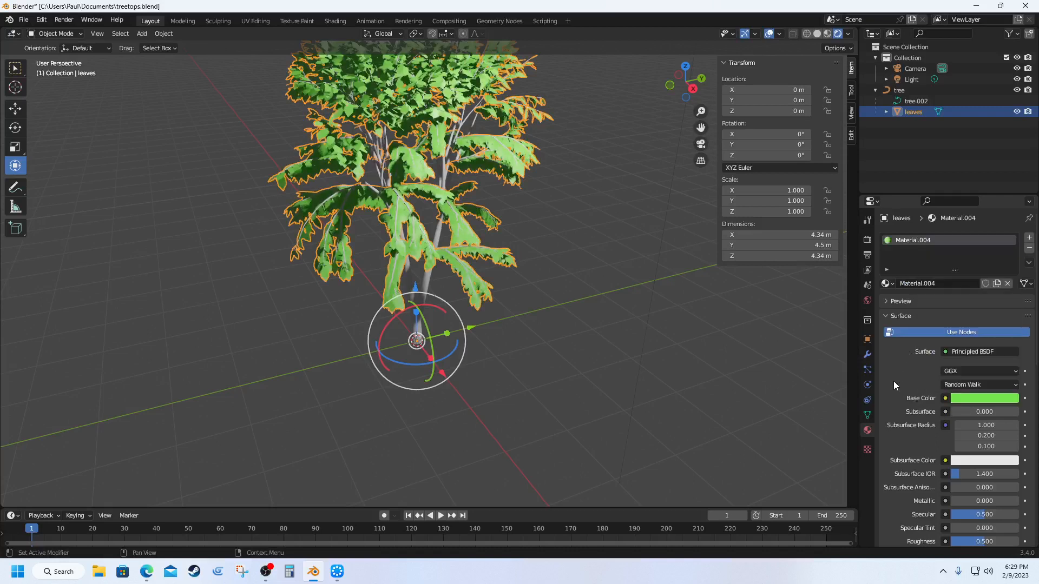
Step: Give the tree's trunk and branches a new material with a dark brown base color, and deselect the tree
left_click(916, 101)
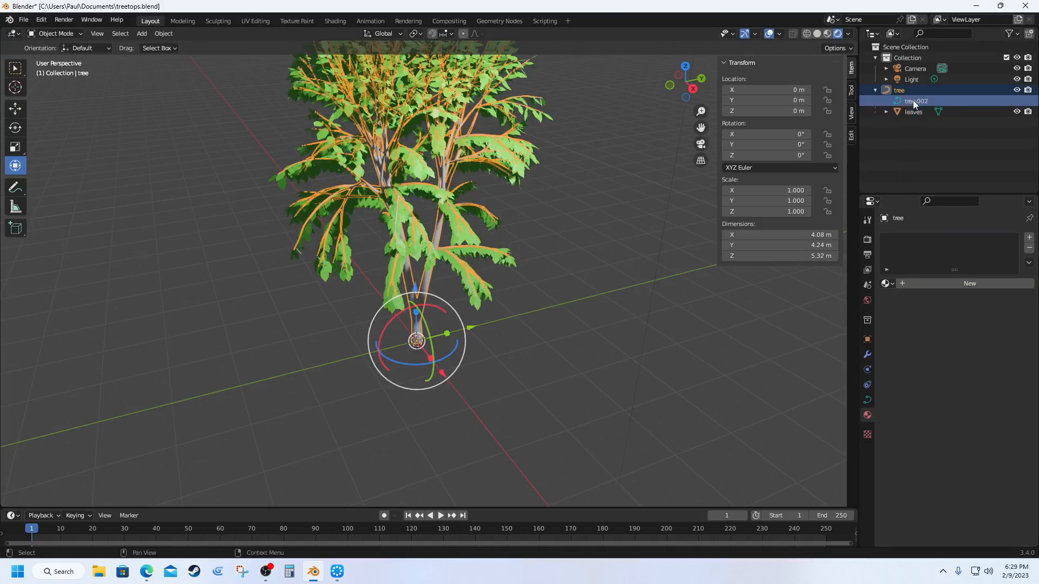
left_click(934, 286)
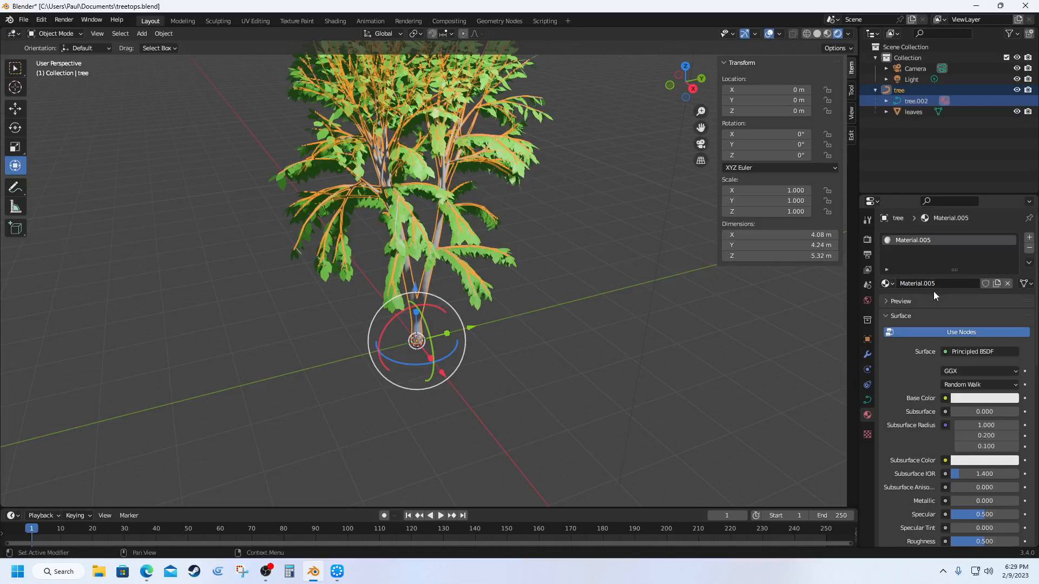
left_click(971, 400)
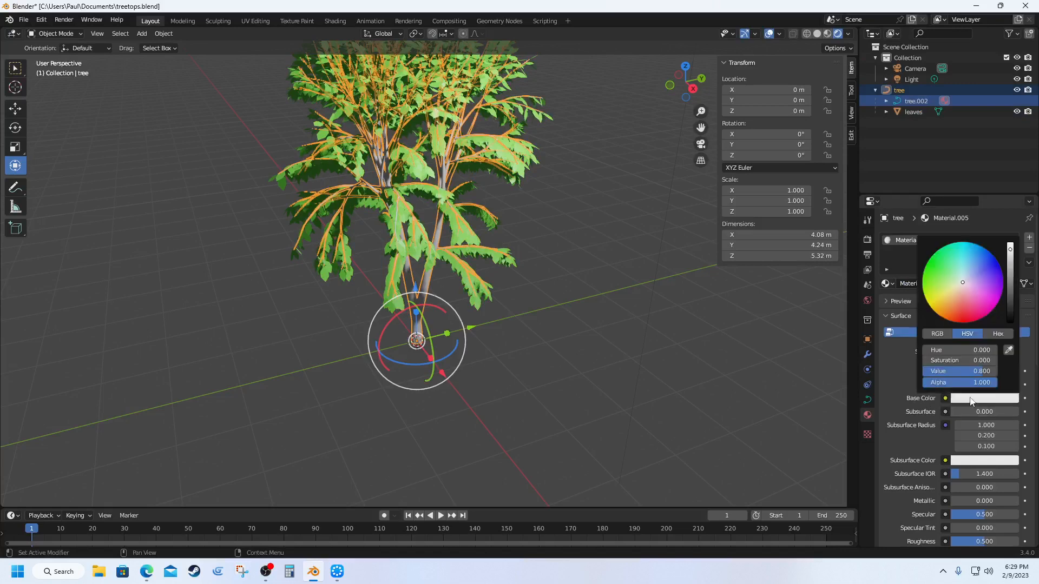
left_click(951, 309)
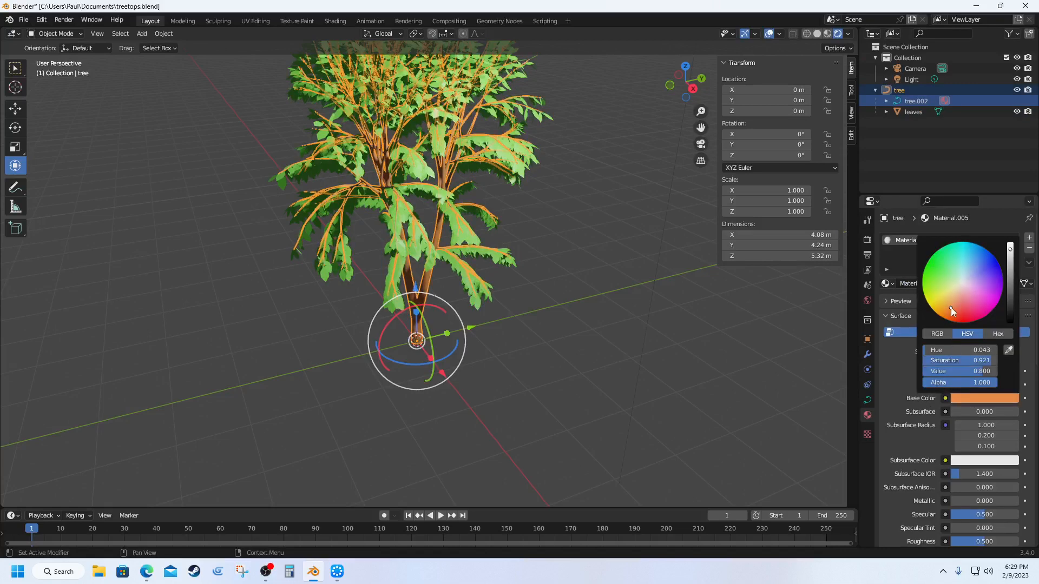
left_click(951, 311)
left_click_drag(1010, 281, 1011, 286)
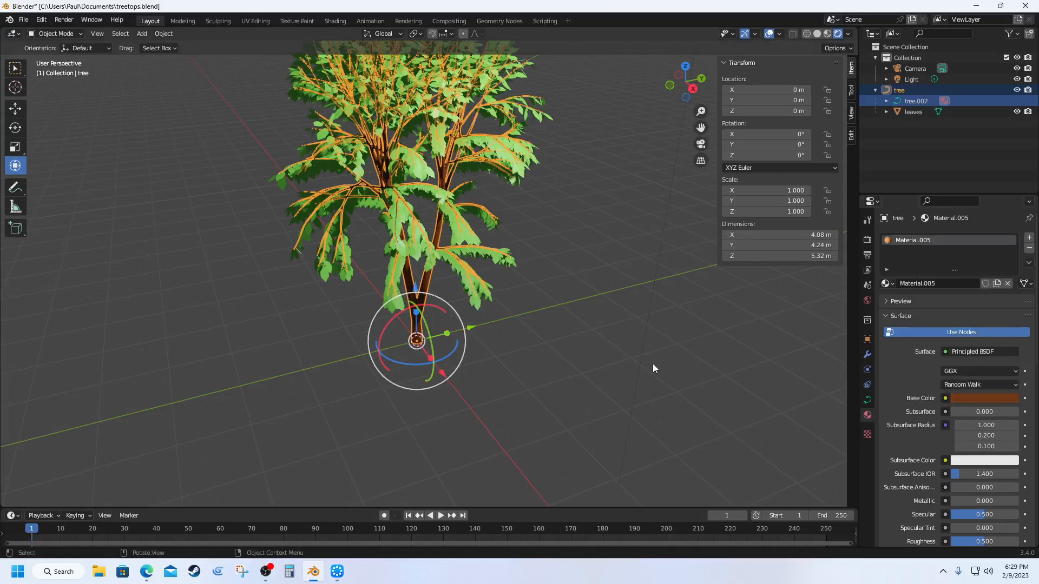
left_click(521, 349)
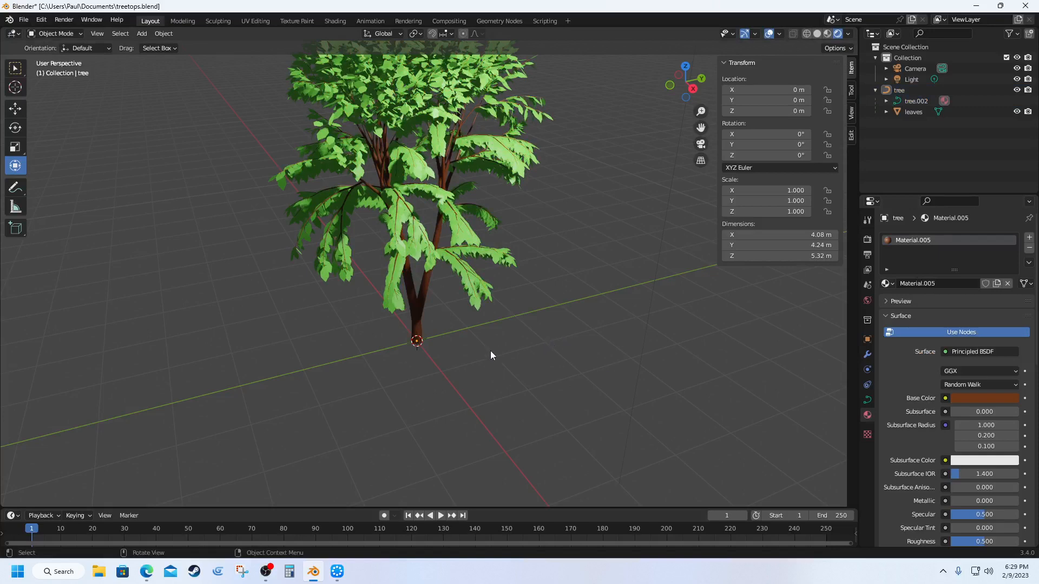
Step: Convert the tree's trunk and branches from a curve to a mesh, check the conversion options, and deselect the tree
left_click(898, 90)
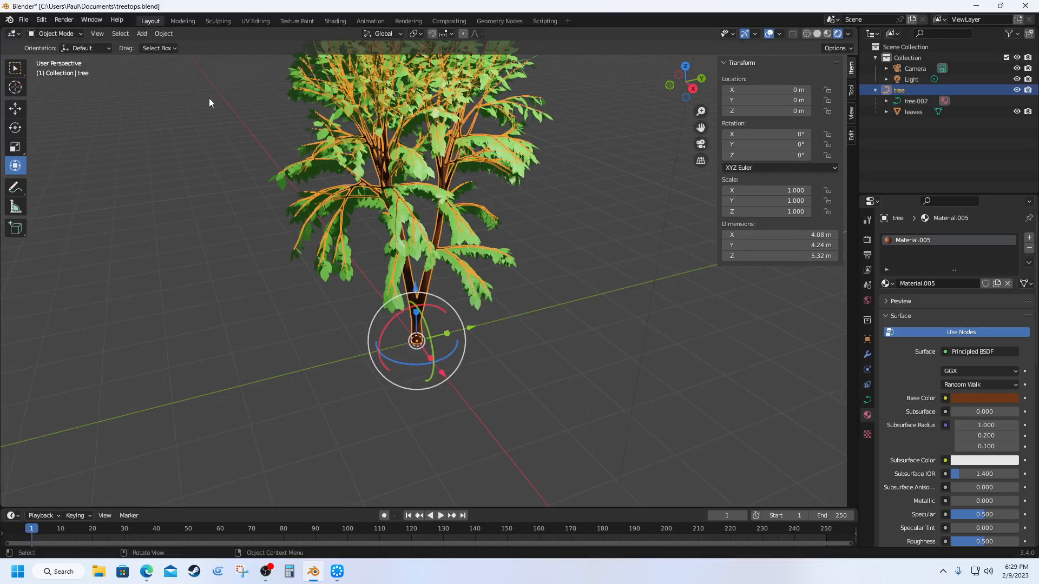
left_click(161, 34)
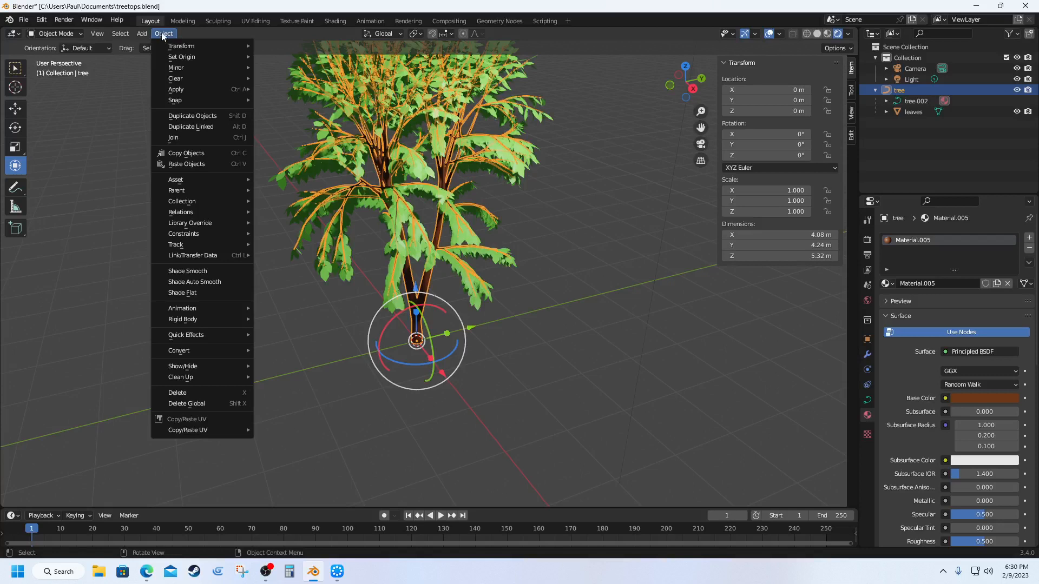
mouse_move(145, 34)
mouse_move(232, 353)
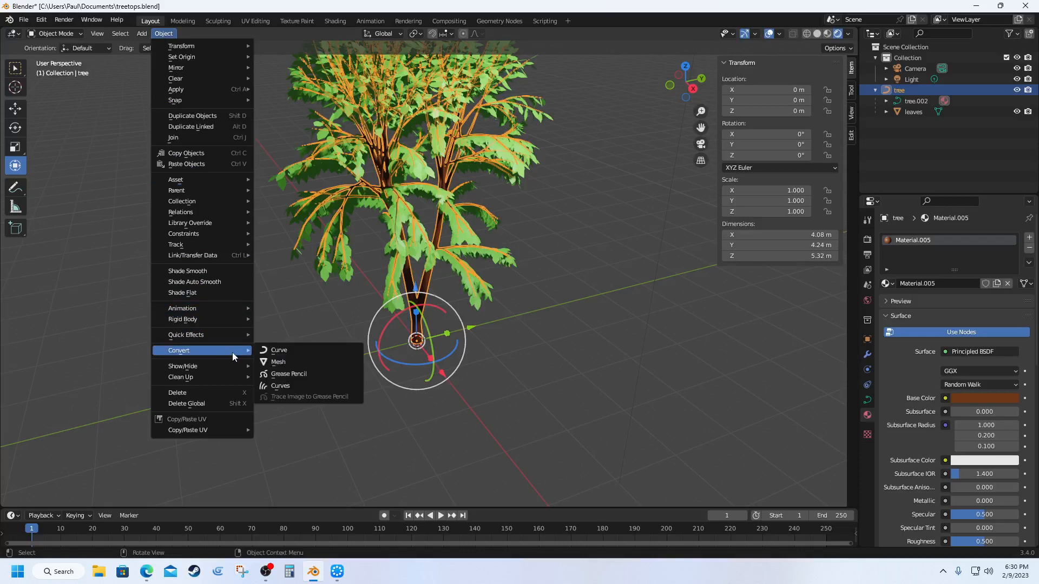
left_click(279, 364)
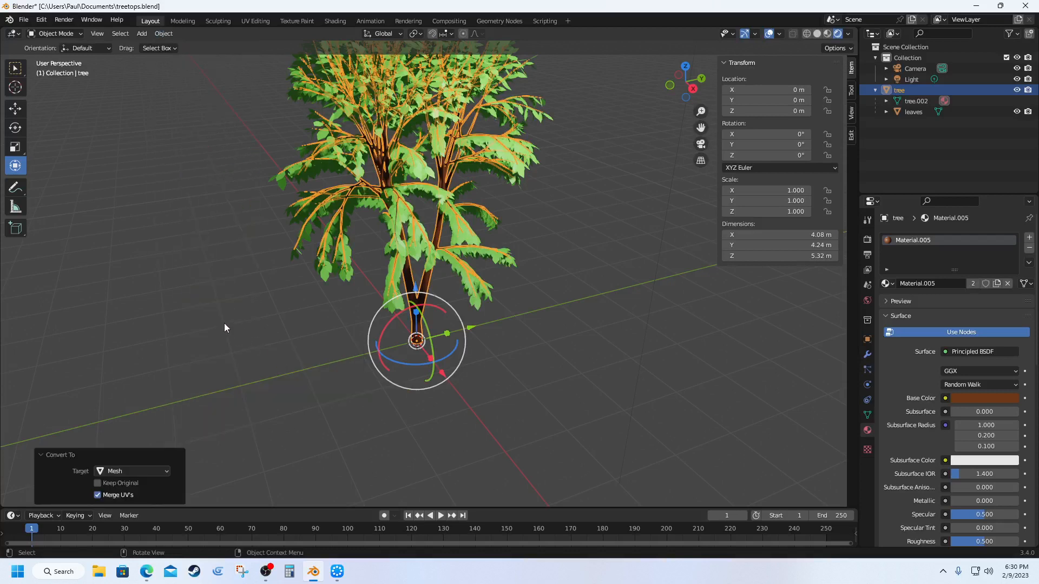
left_click(99, 459)
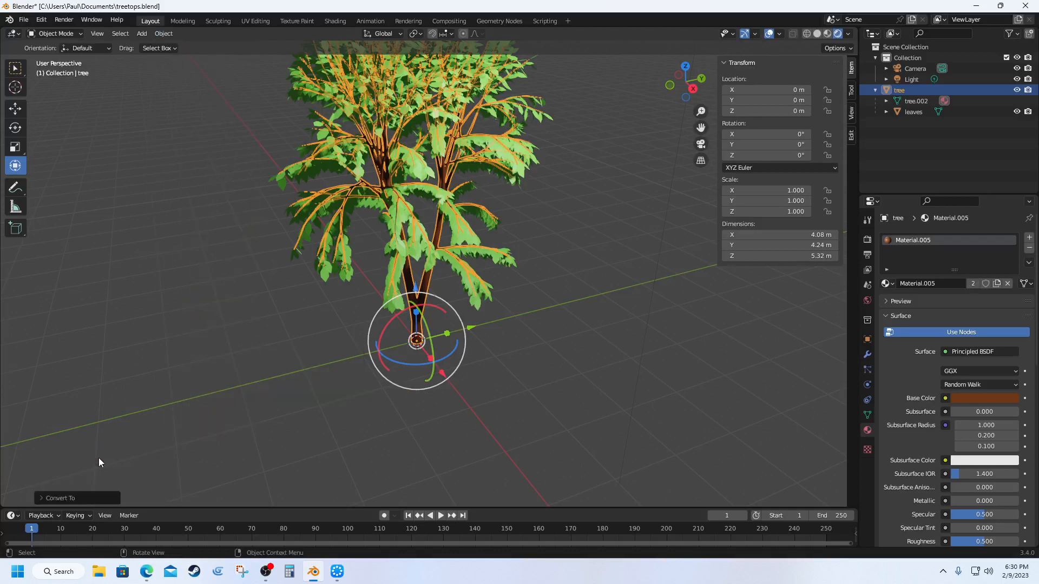
left_click(68, 497)
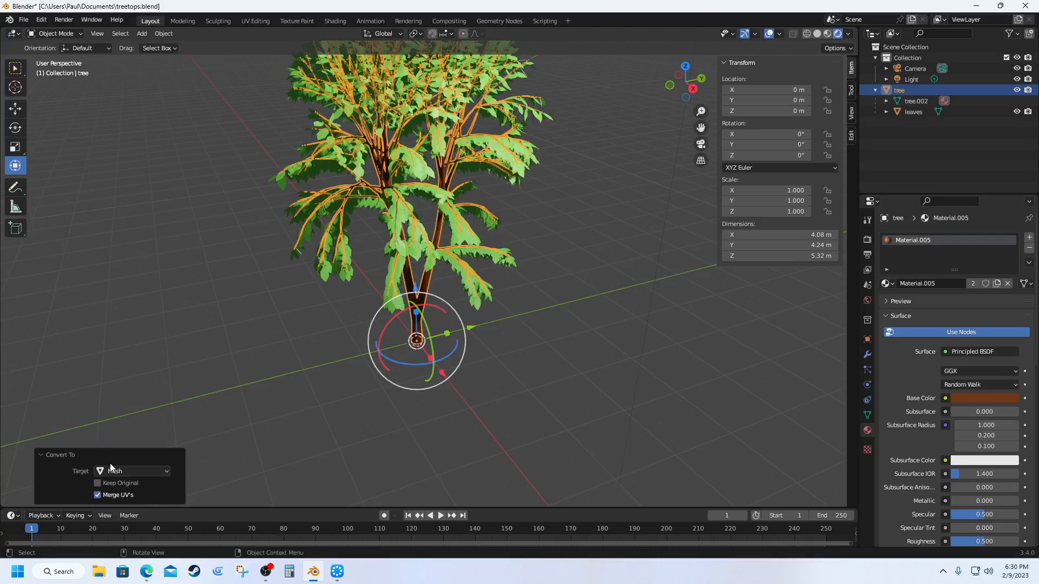
left_click(171, 434)
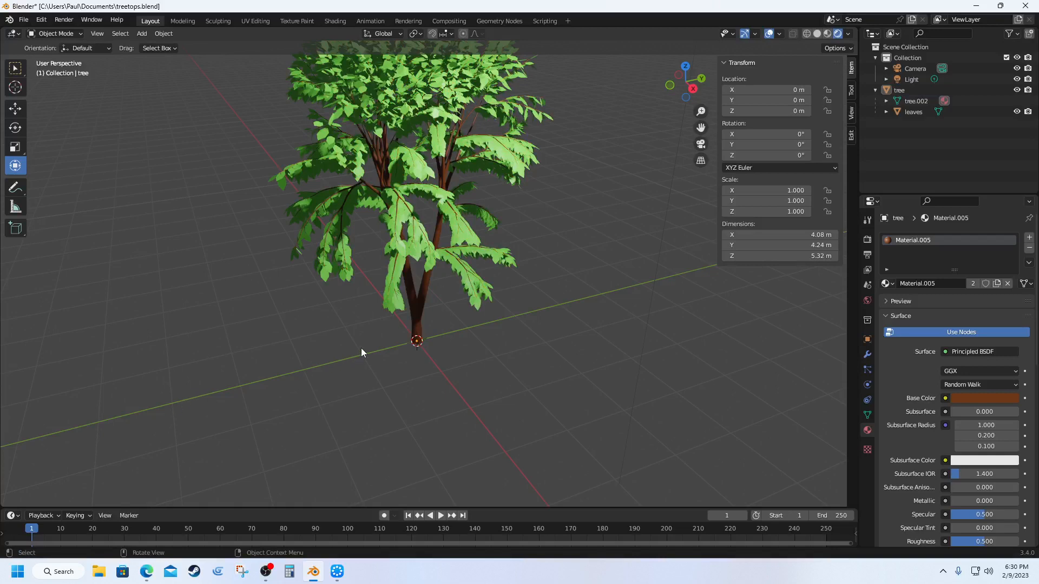
Step: Examine the trunk's mesh structure in wireframe display, return to rendered shading, and deselect the tree
left_click(416, 328)
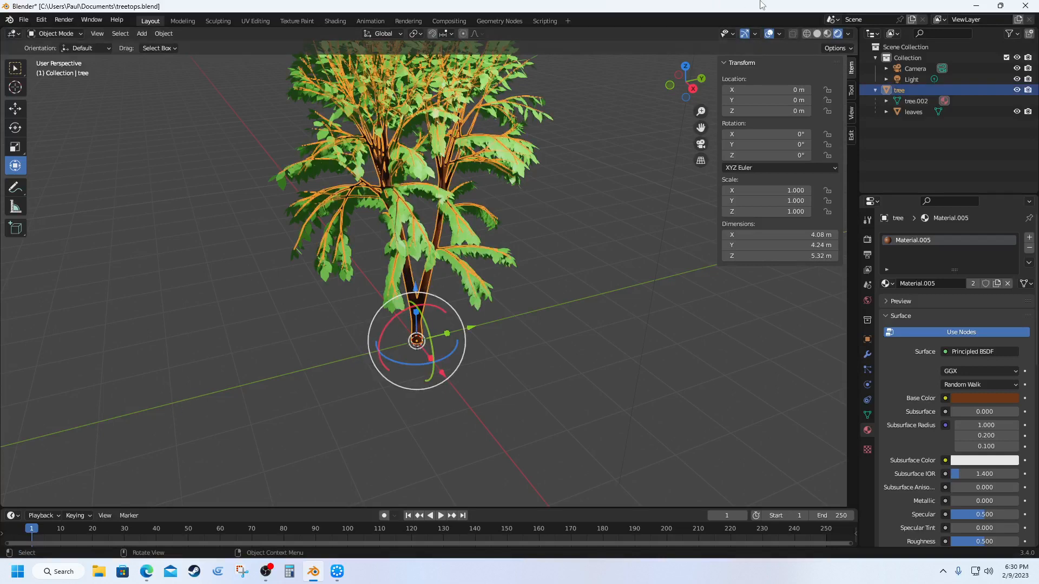
left_click(807, 35)
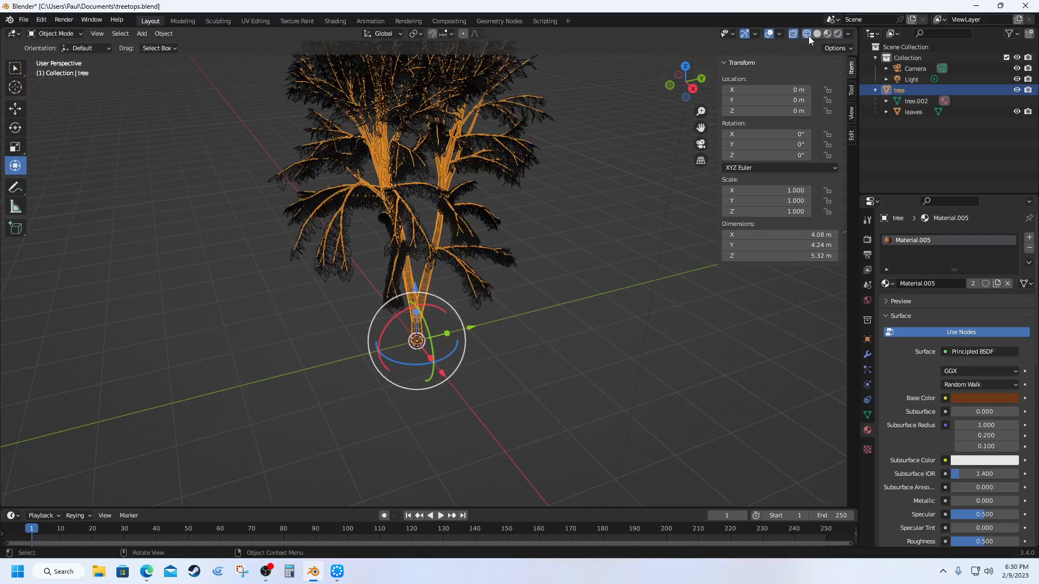
scroll(362, 346, "up", 4)
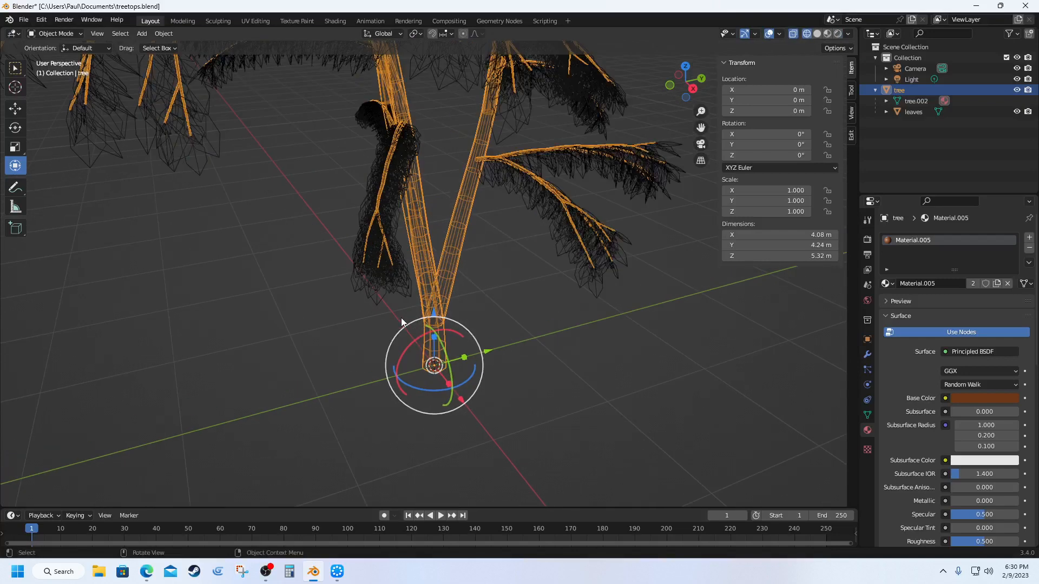
scroll(459, 212, "down", 5)
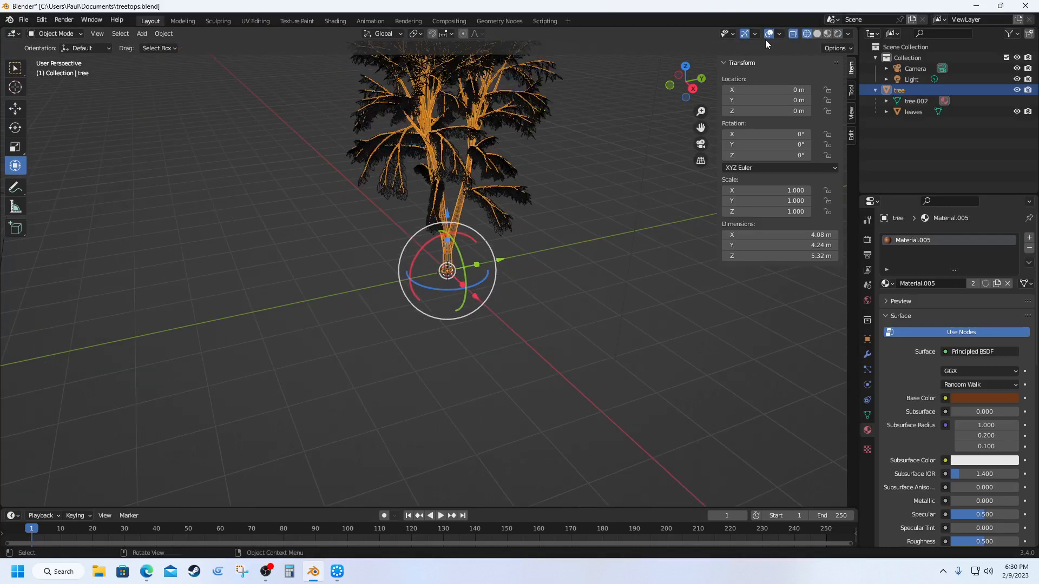
left_click(837, 34)
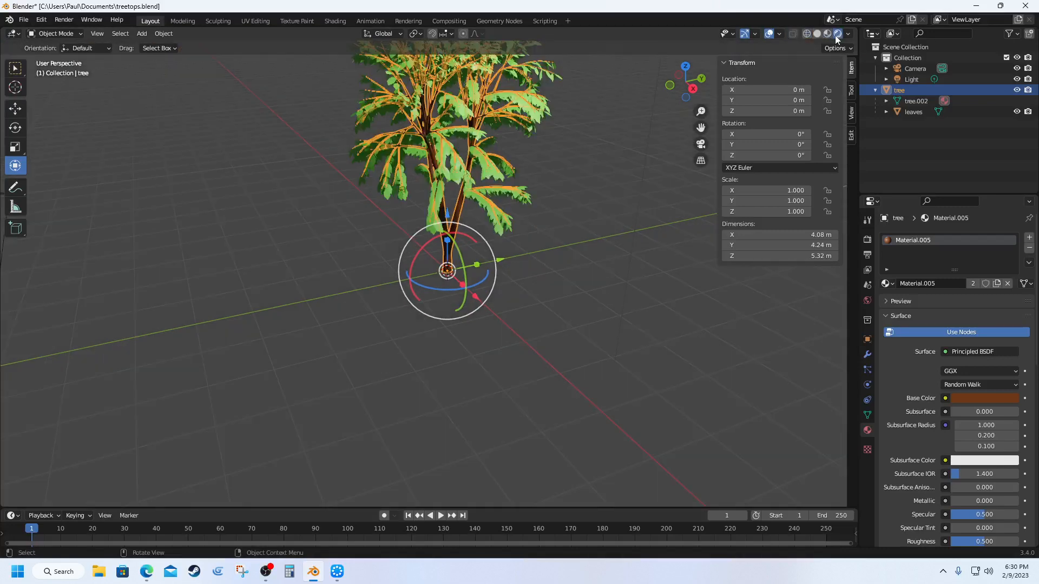
left_click(239, 202)
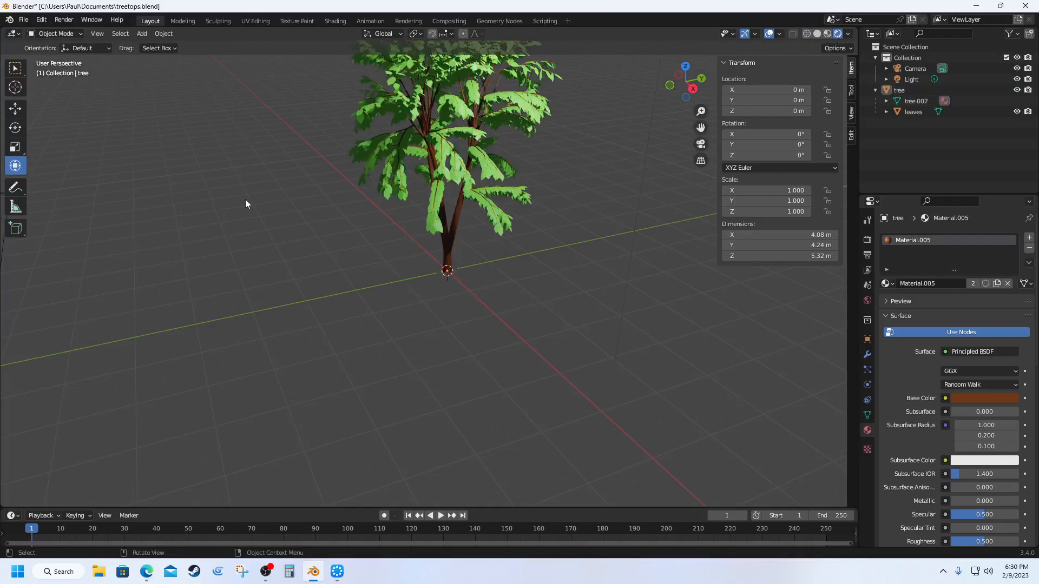
Step: Select the tree object and apply all its transforms: location, rotation and scale
left_click(897, 91)
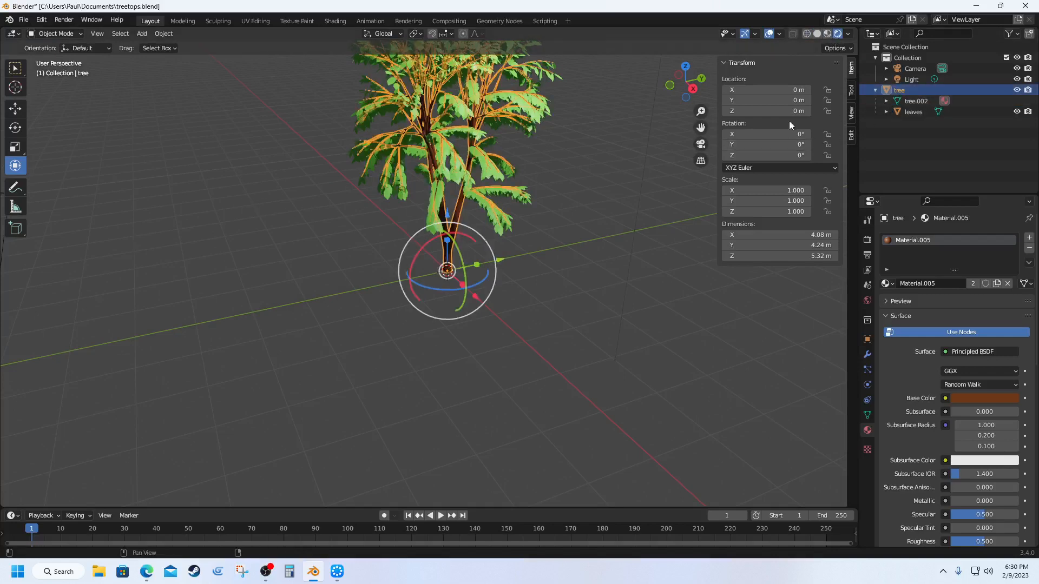
left_click(162, 34)
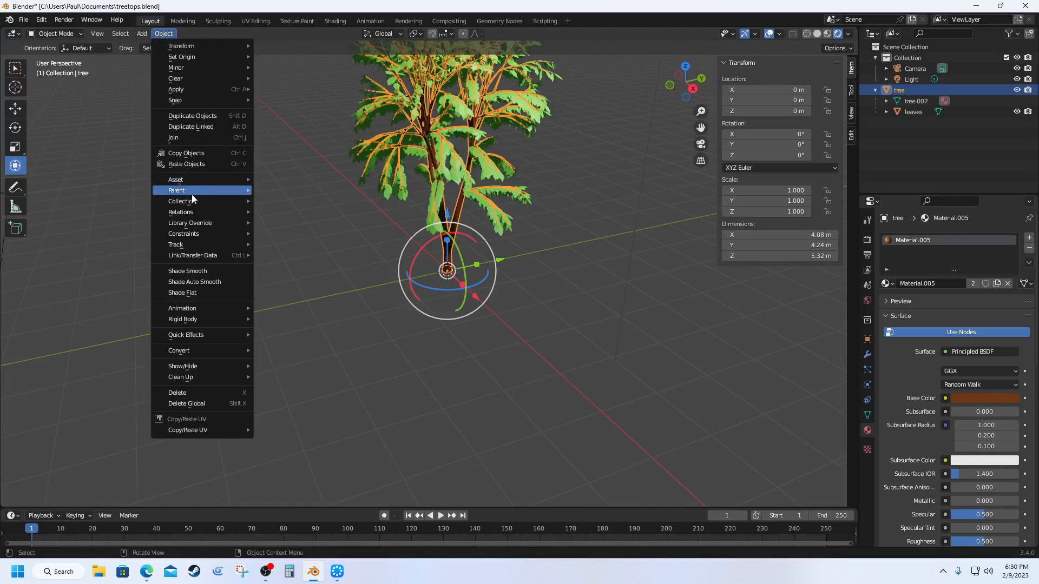
mouse_move(207, 230)
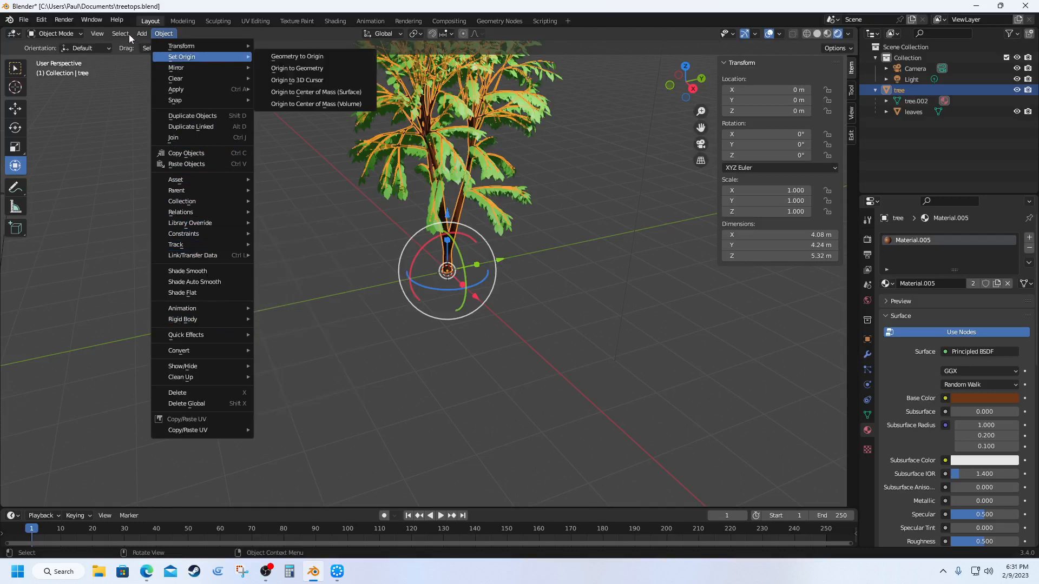
mouse_move(141, 33)
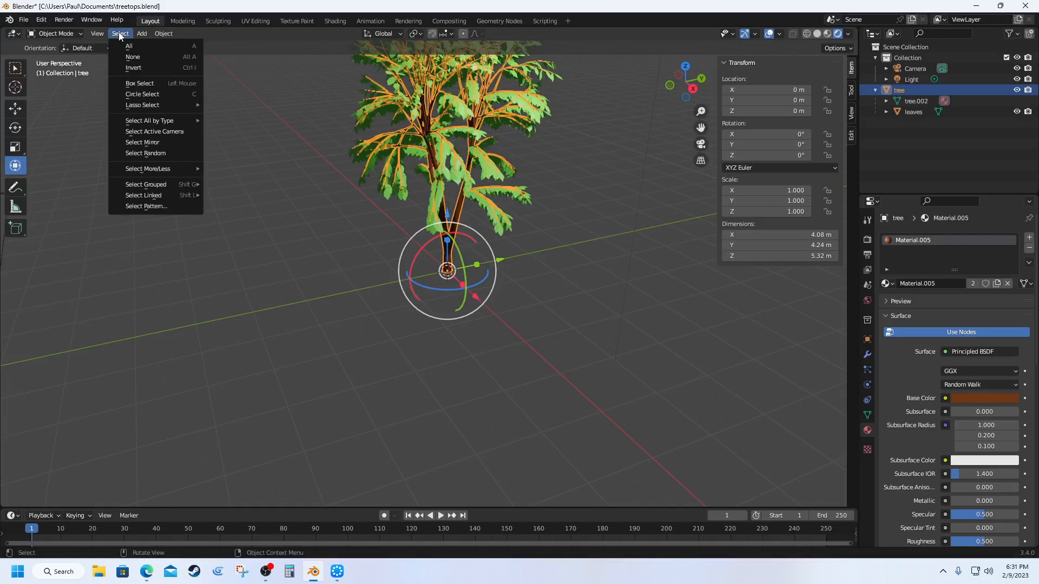
left_click(160, 34)
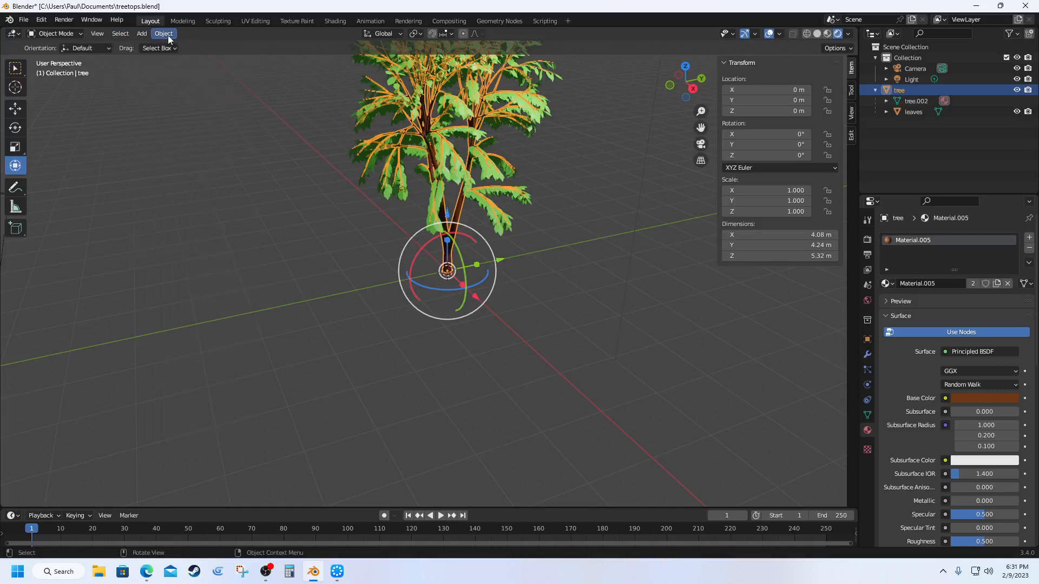
left_click(168, 35)
mouse_move(189, 47)
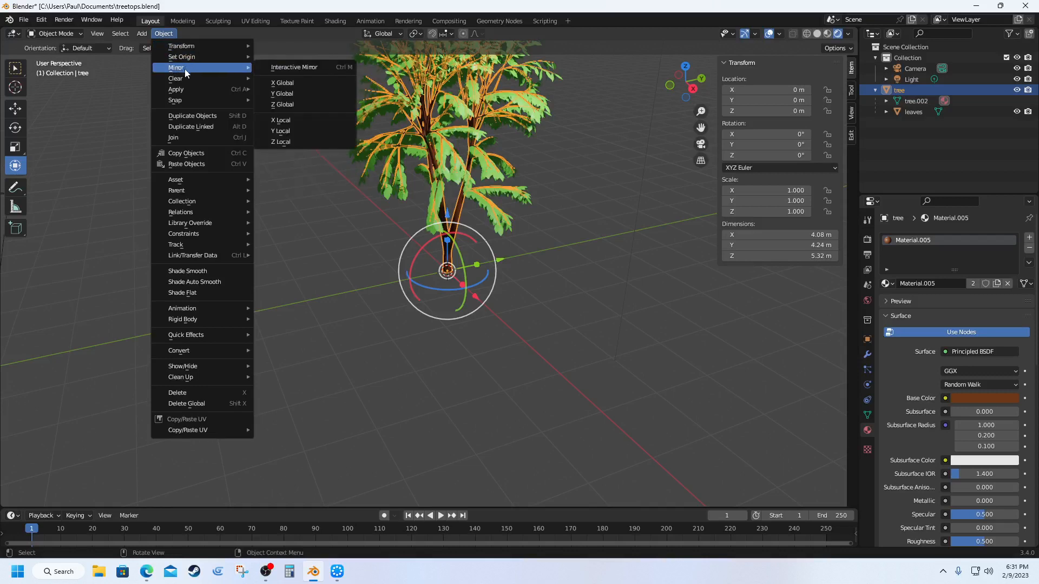
mouse_move(184, 87)
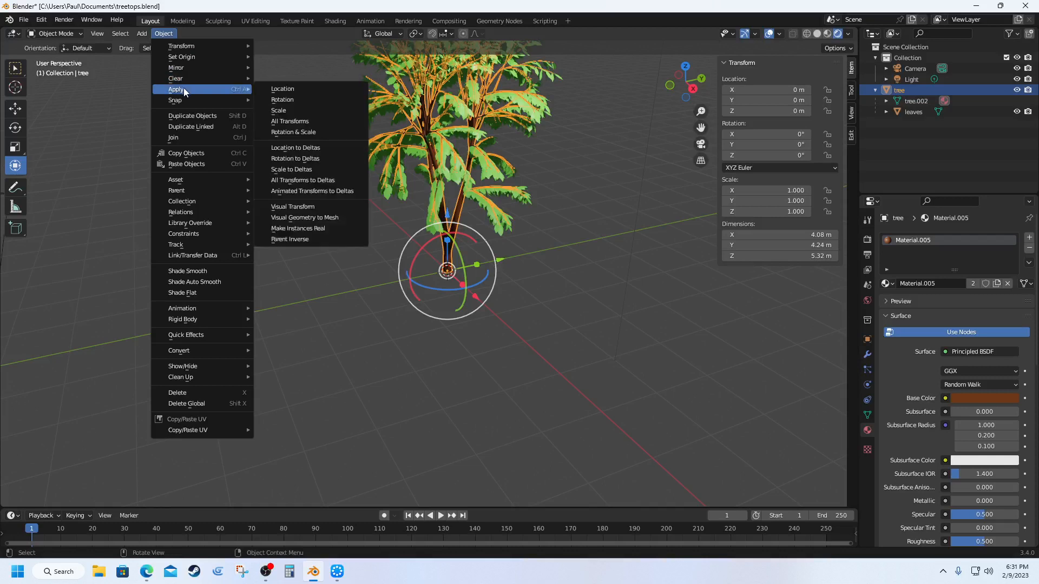
left_click(291, 122)
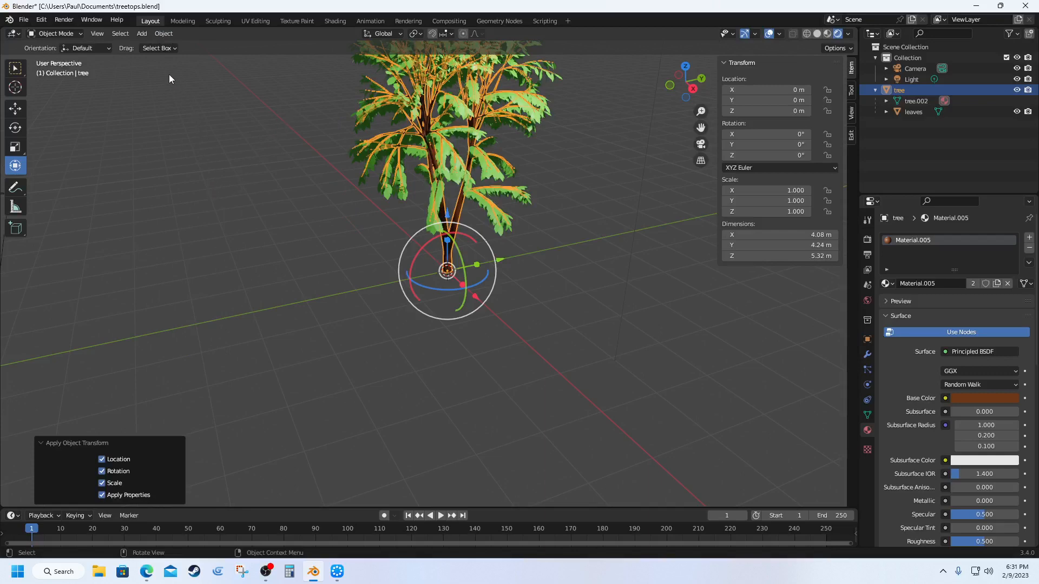
left_click(164, 35)
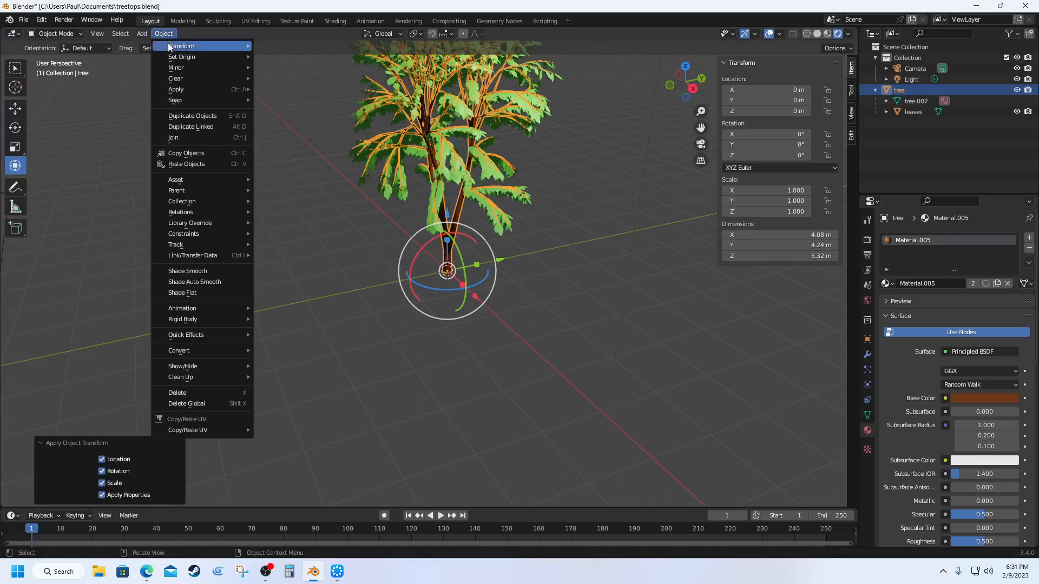
mouse_move(201, 194)
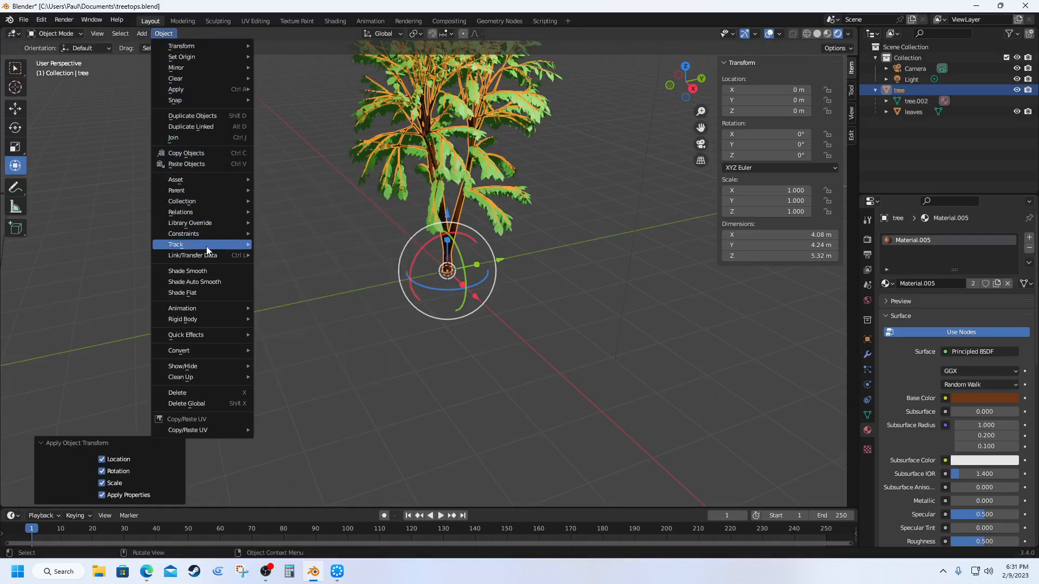
mouse_move(203, 261)
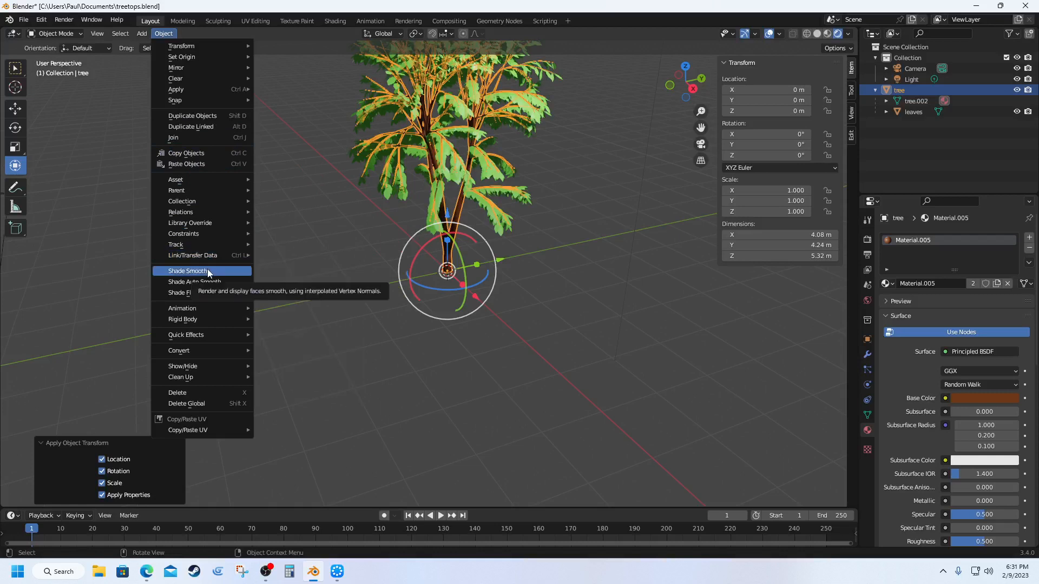
mouse_move(217, 355)
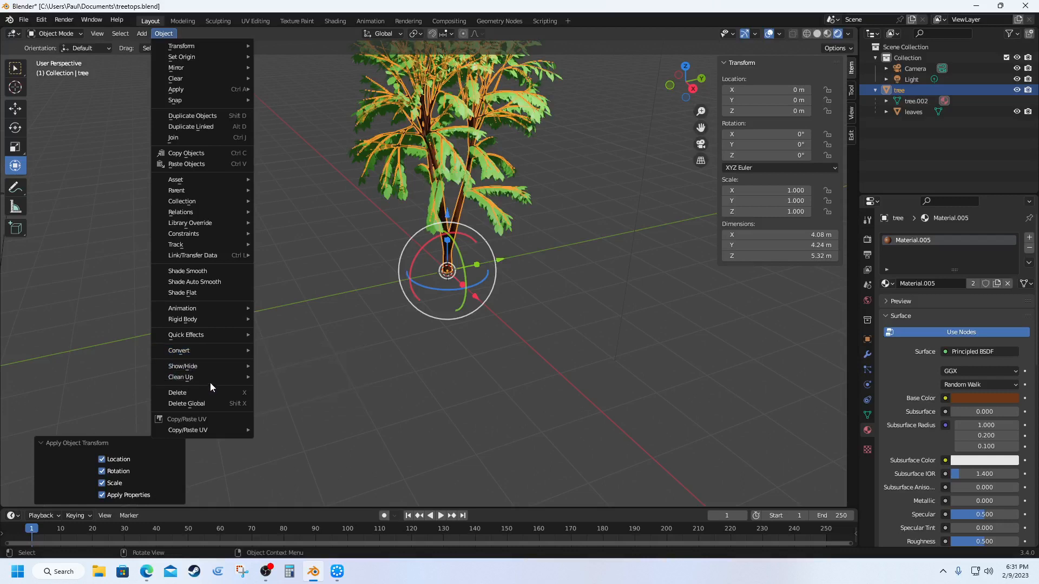
Step: Run Triangulate Faces on the tree mesh in the Modeling workspace, and return to the Layout workspace
left_click(182, 21)
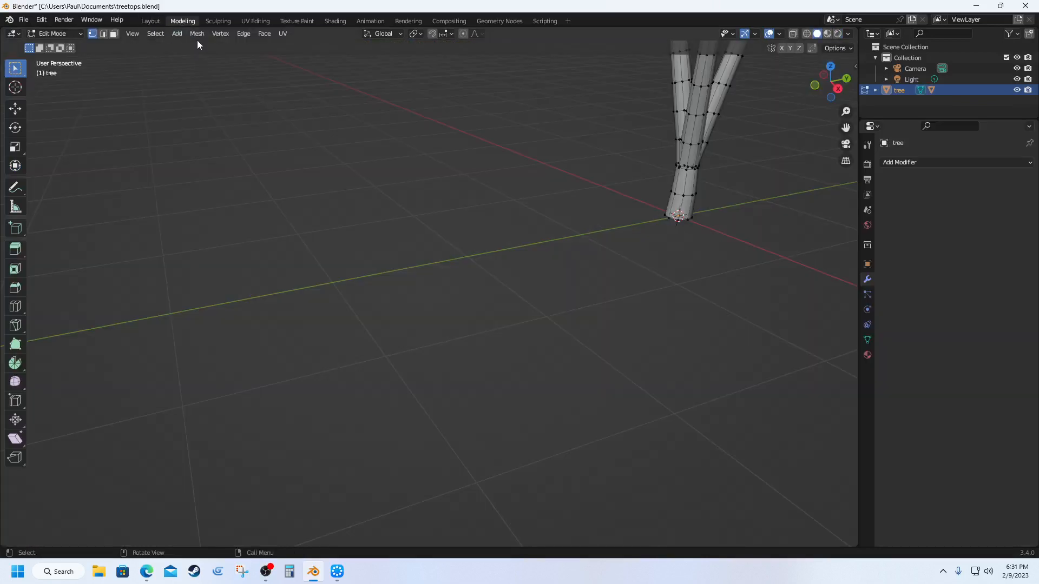
left_click(264, 33)
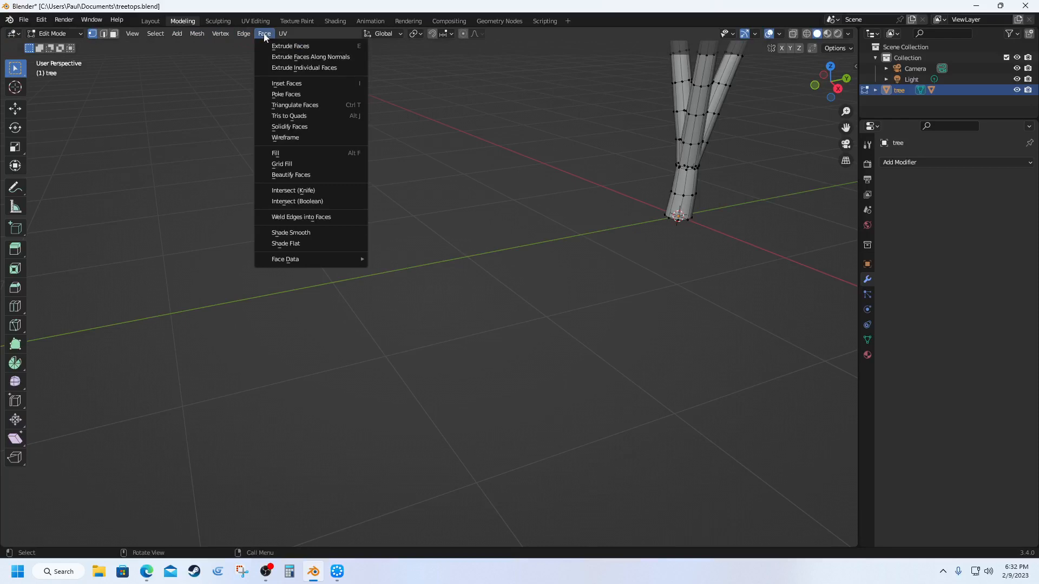
mouse_move(222, 35)
left_click(309, 105)
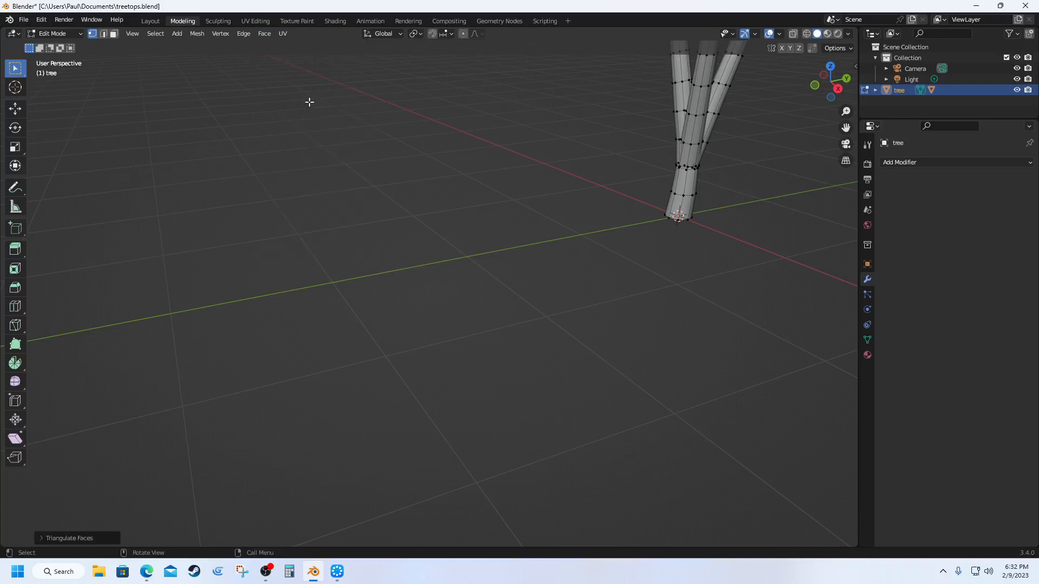
left_click(149, 21)
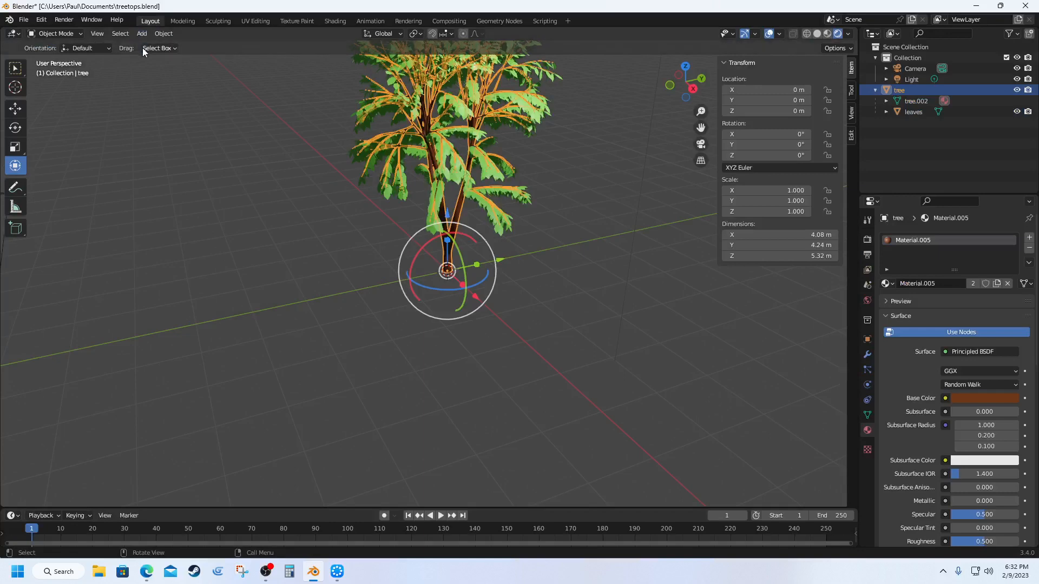
Step: Apply all transforms to the tree once more after the triangulation, and deselect it
left_click(163, 34)
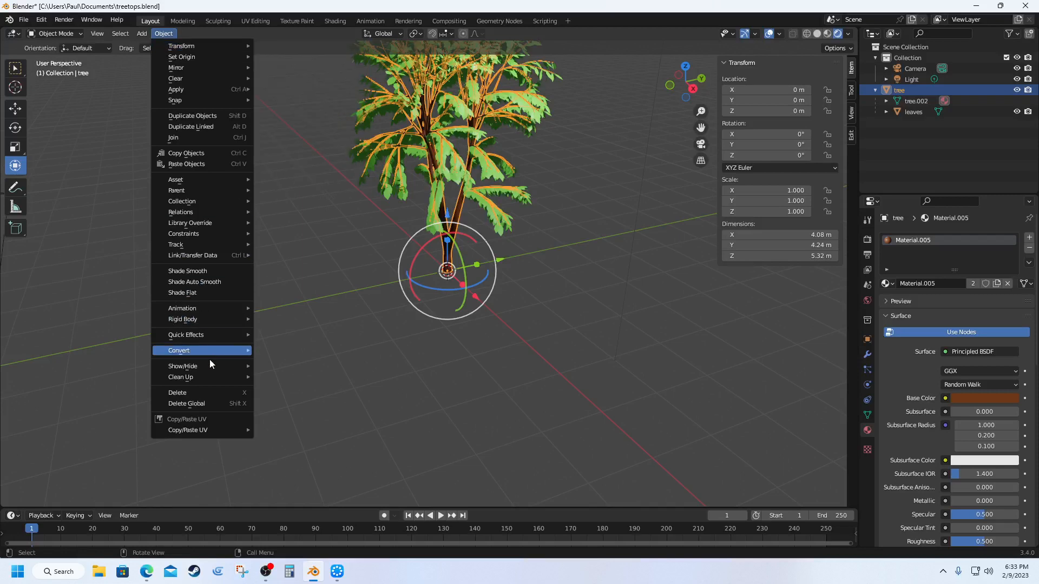
mouse_move(209, 325)
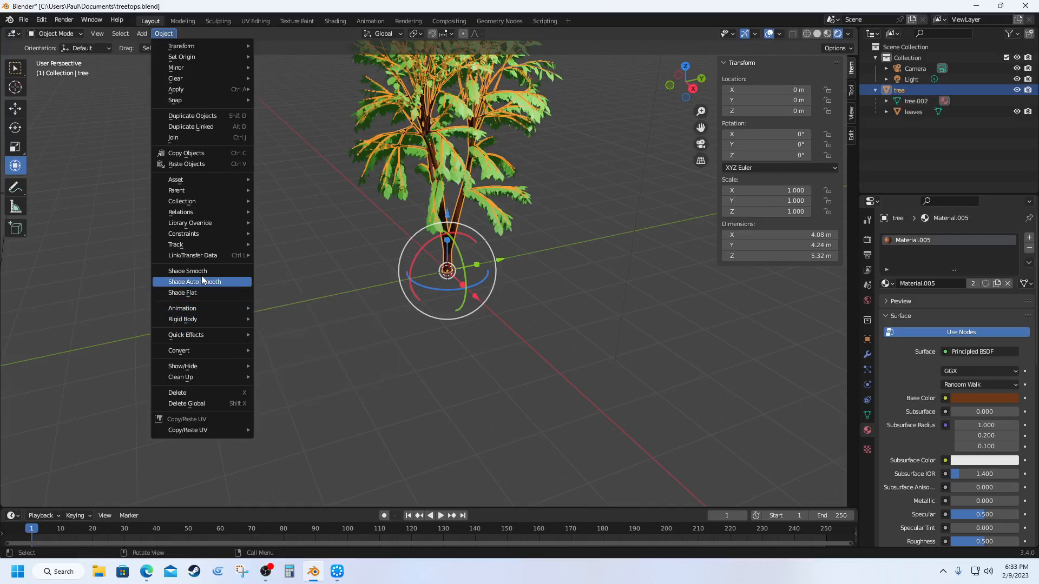
mouse_move(204, 184)
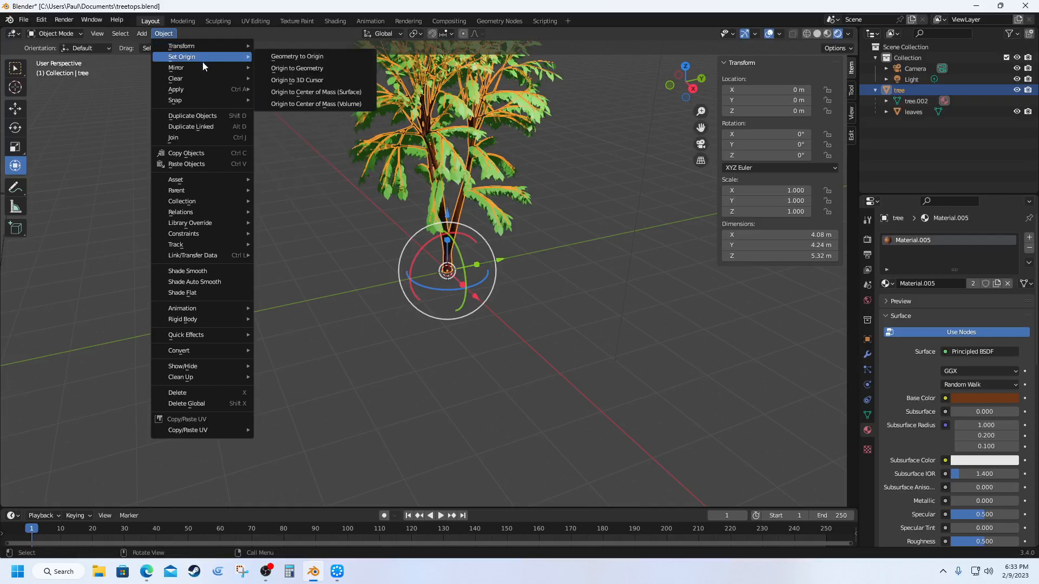
mouse_move(200, 87)
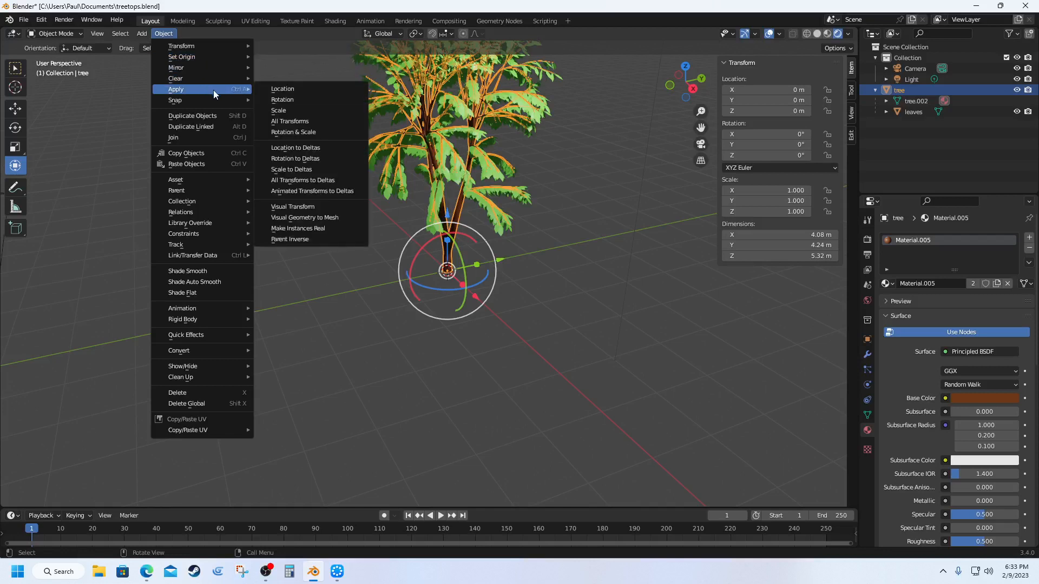
left_click(280, 122)
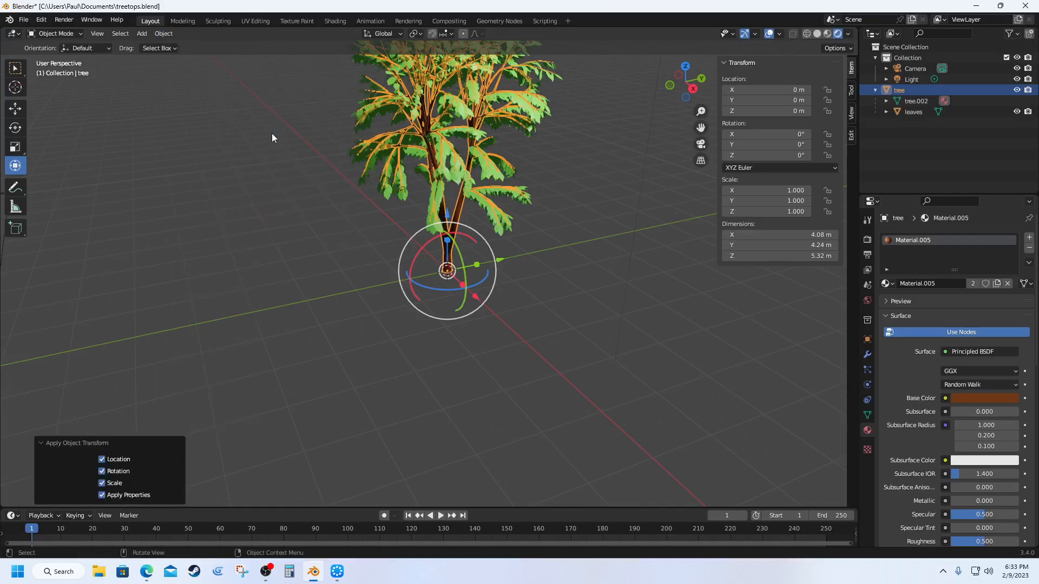
left_click(278, 359)
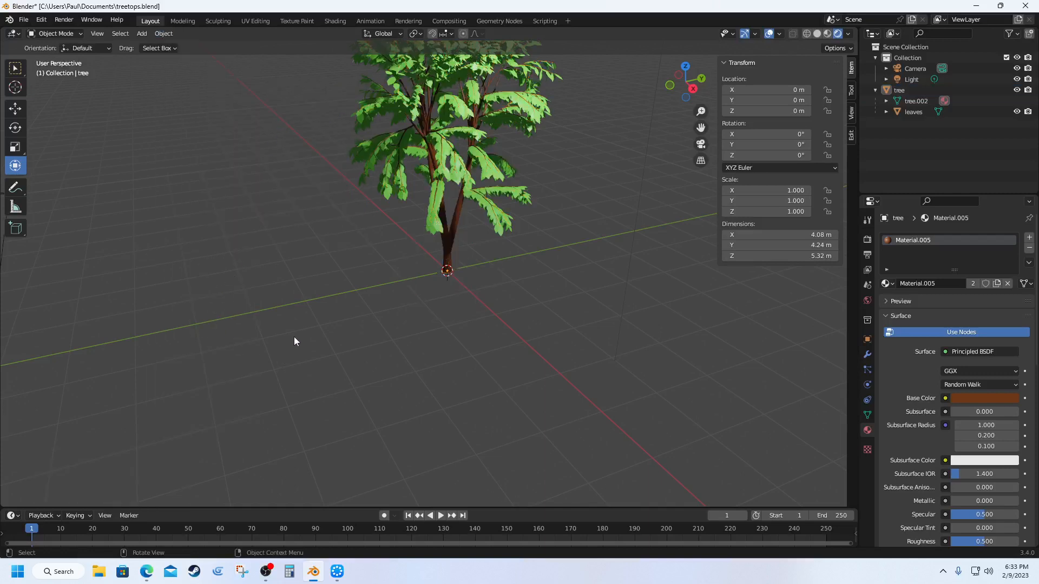
Step: Inspect the lower trunk's mesh in wireframe display once more, and switch the viewport to Material Preview shading
scroll(392, 264, "up", 6)
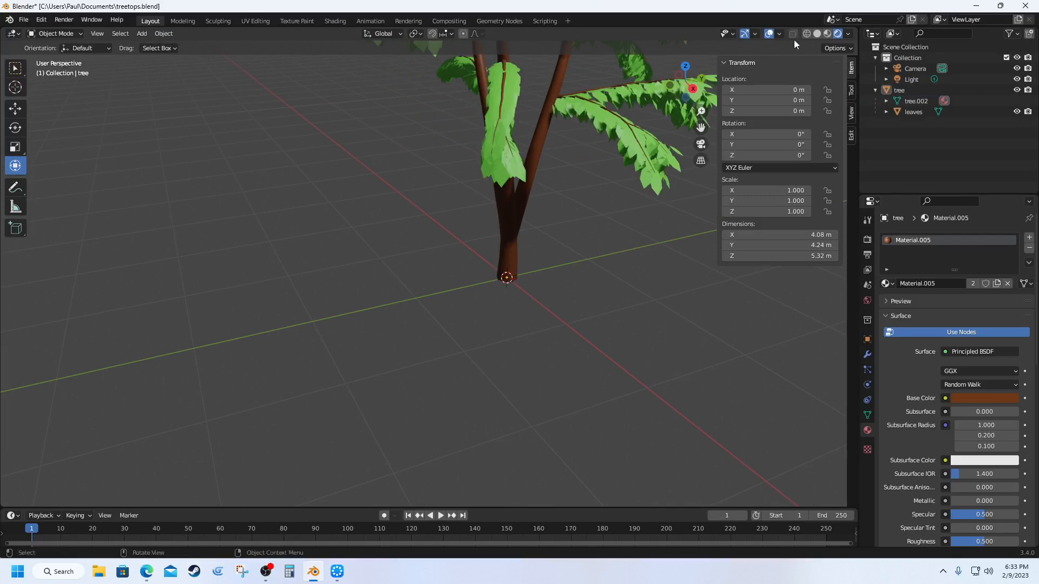
left_click(808, 35)
scroll(522, 211, "up", 6)
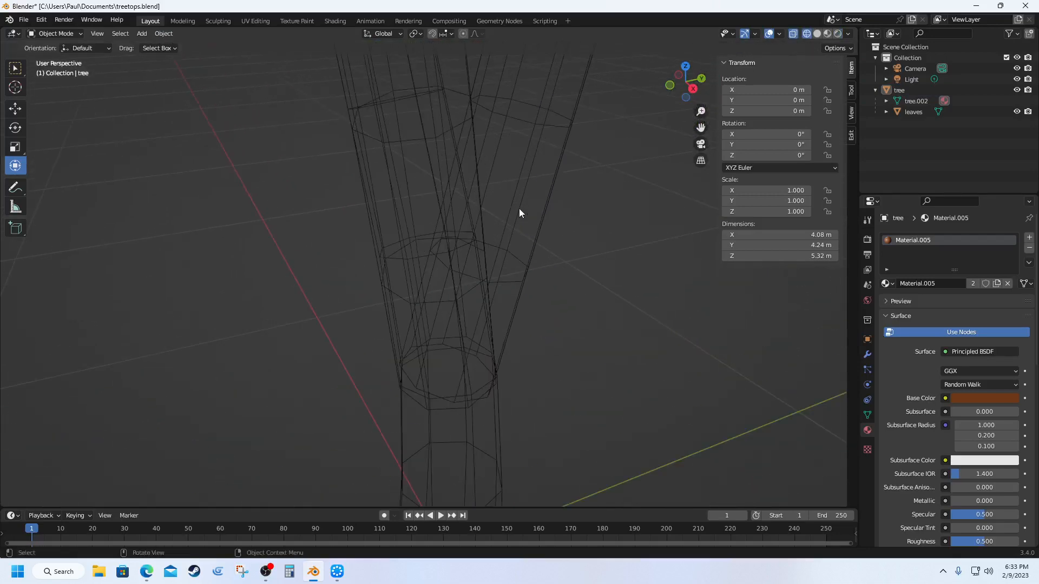
scroll(518, 209, "down", 8)
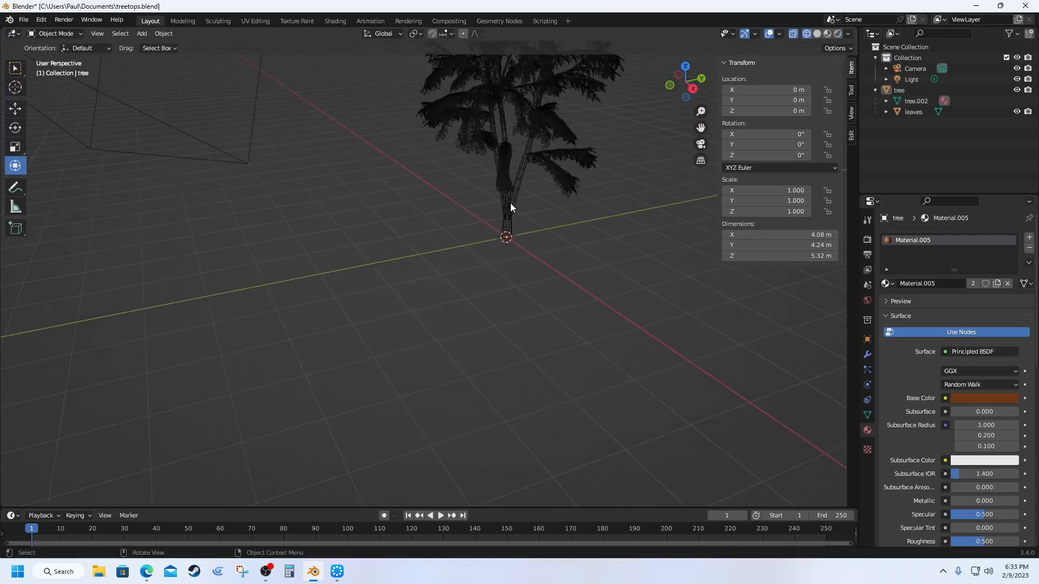
left_click(828, 34)
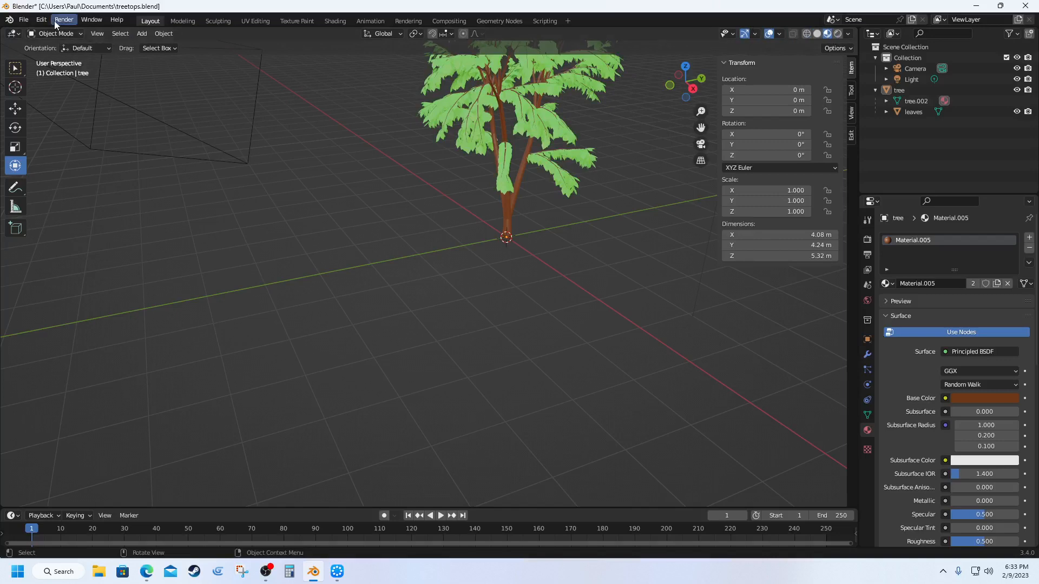
Step: Export the tree meshes in FBX format to the Documents folder as treetop2.fbx
left_click(23, 21)
mouse_move(34, 179)
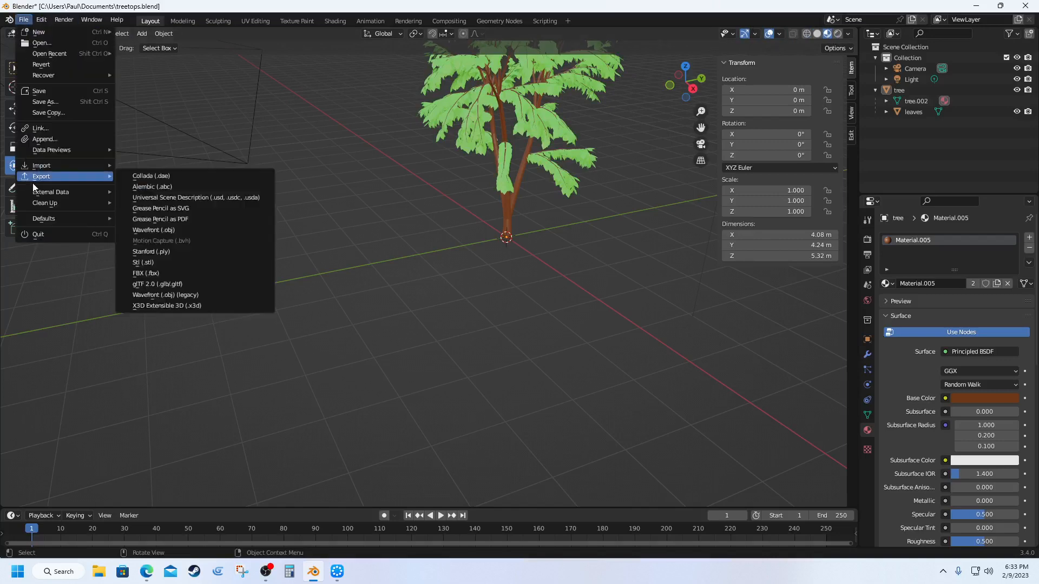
left_click(144, 275)
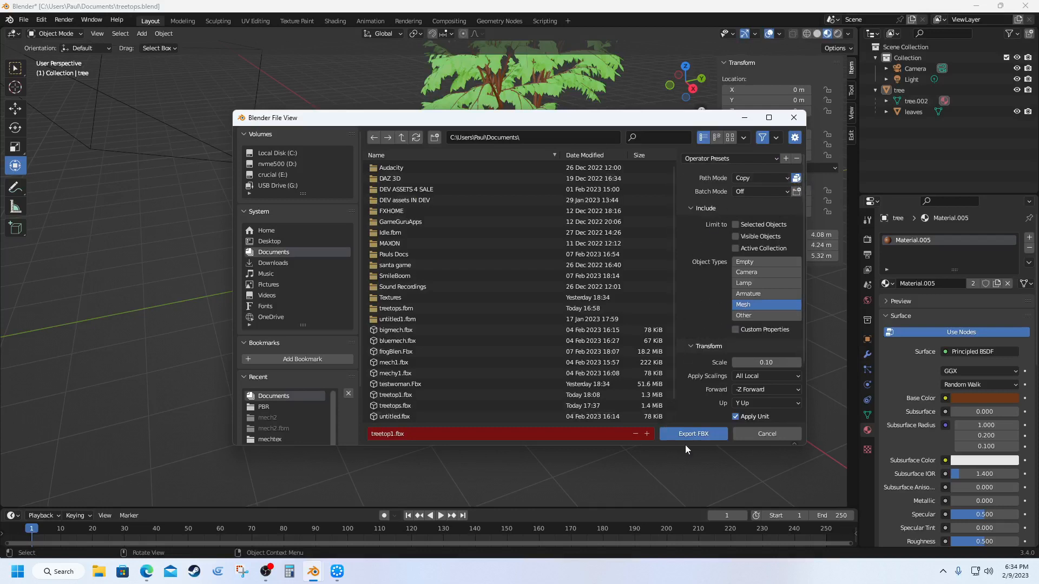
left_click(390, 435)
left_click(689, 435)
left_click(688, 434)
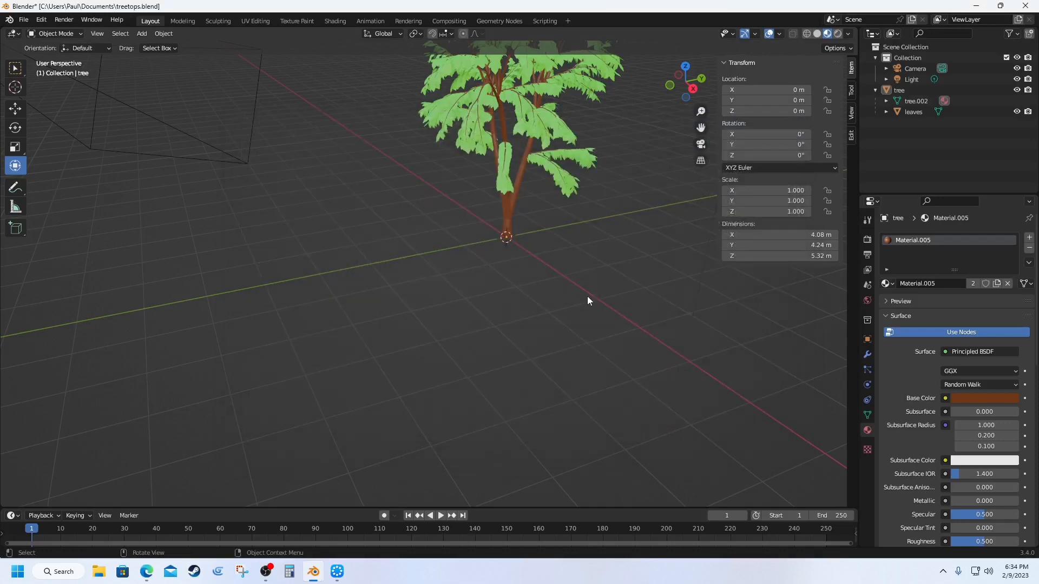
Step: Switch to the RPG Developer Bakin map editor and choose treetop2.fbx from Documents as a new model resource
left_click(976, 6)
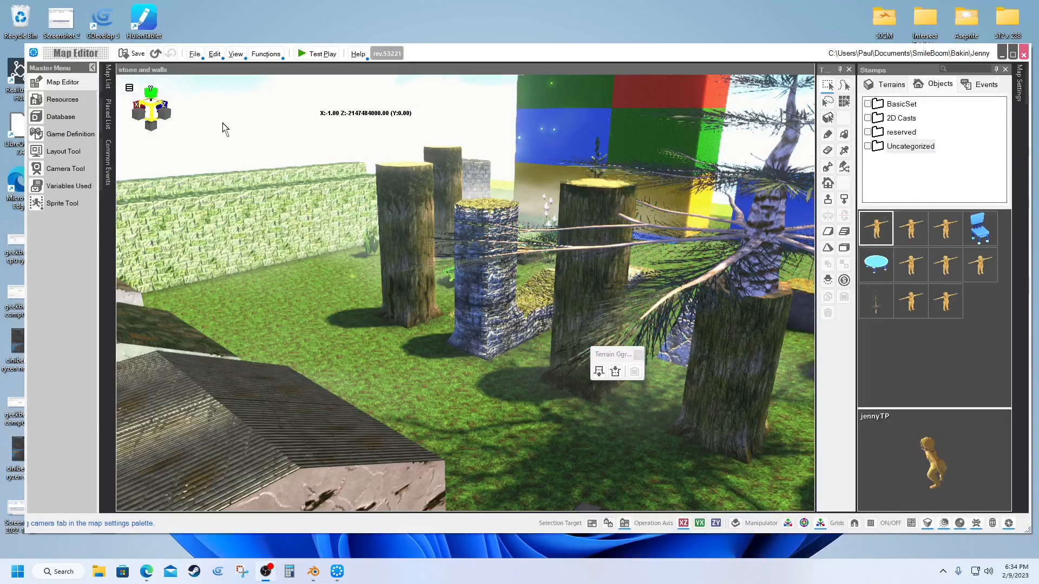
left_click(56, 99)
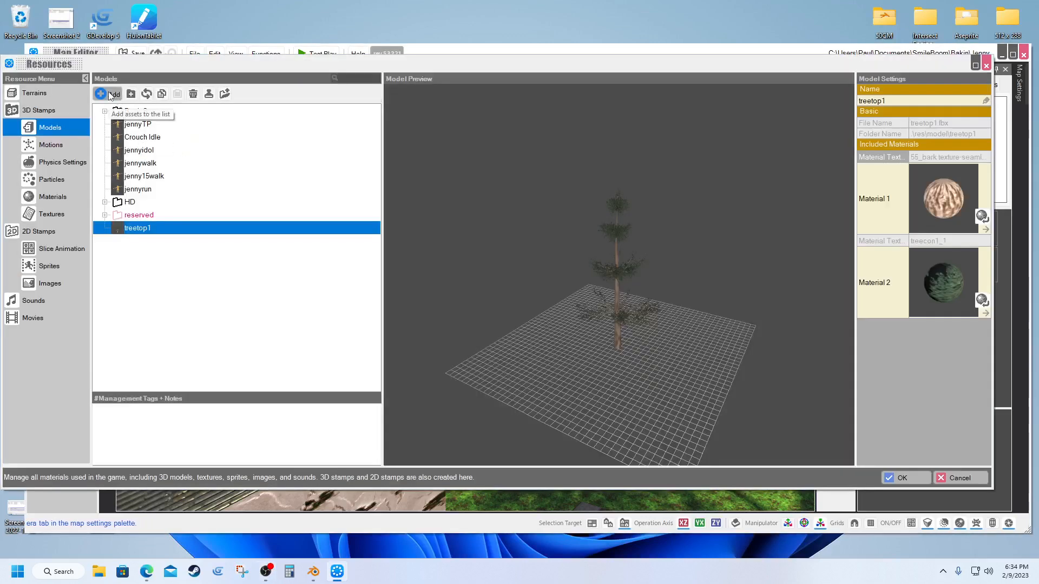
left_click(108, 94)
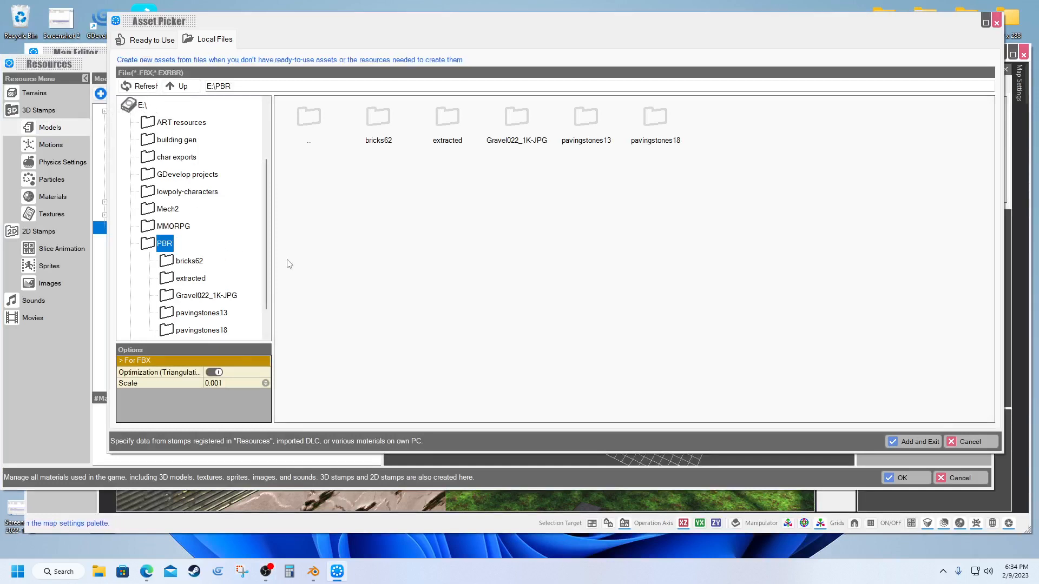
scroll(204, 220, "up", 2)
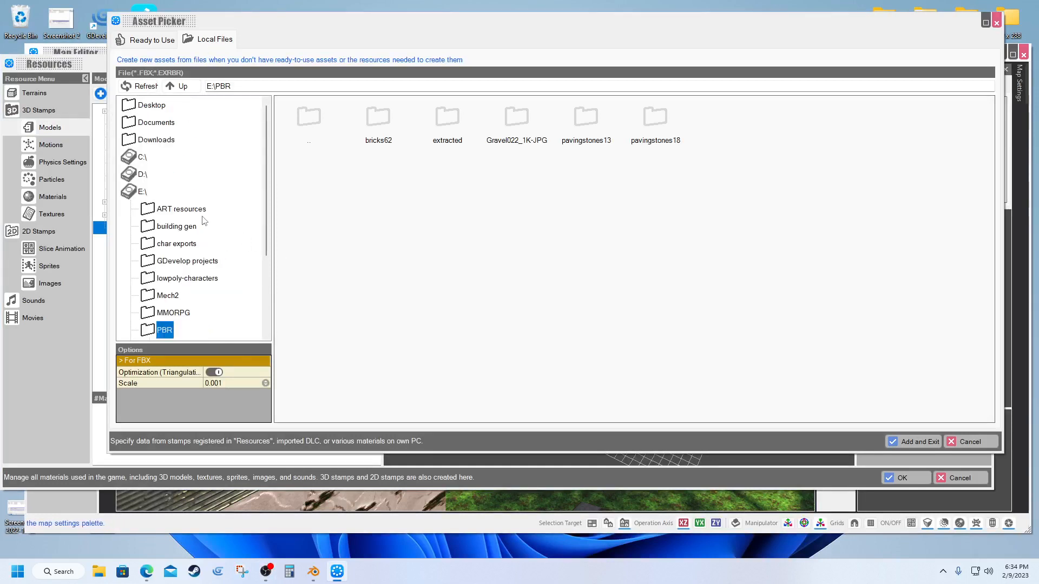
left_click(157, 123)
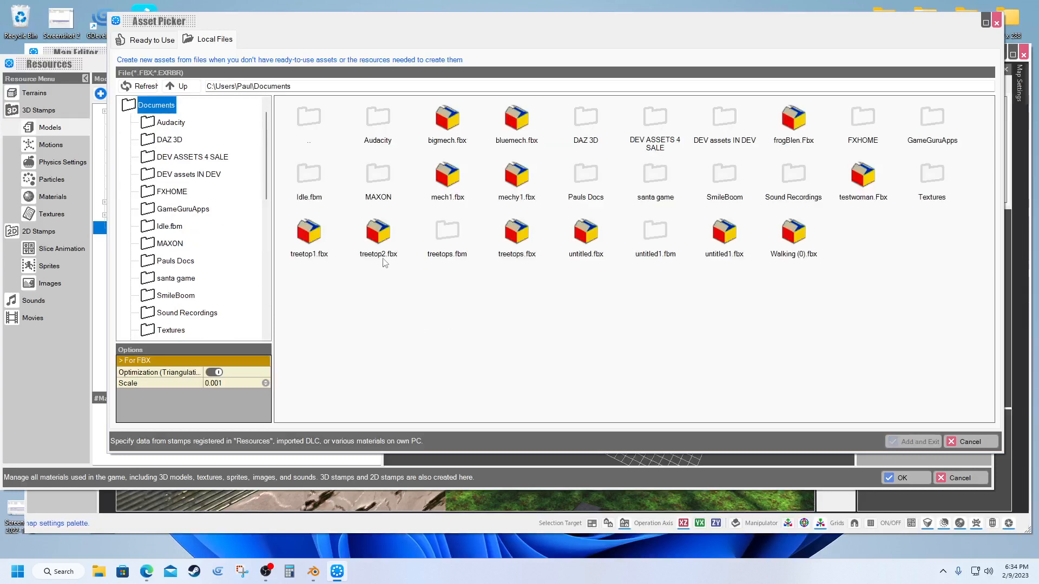
left_click(390, 240)
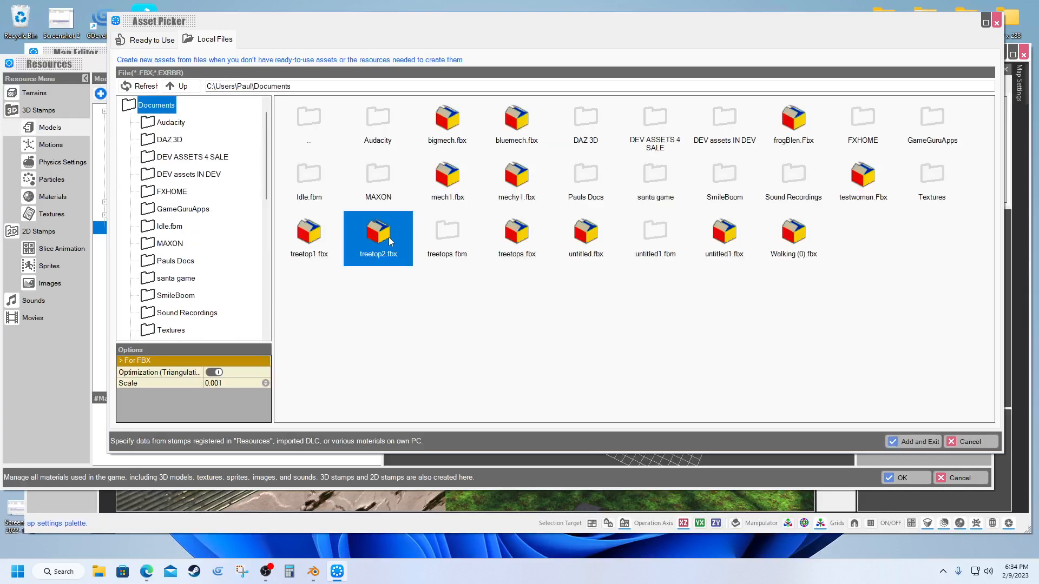
left_click(905, 440)
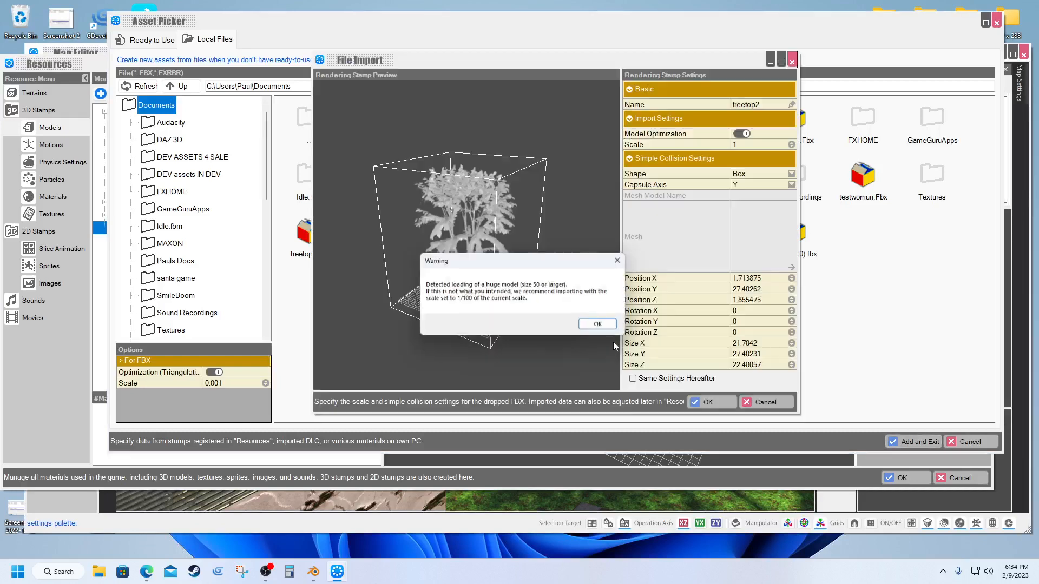
Step: Import treetop2 at scale 1 with box collision and model optimization, adding all its materials as new
left_click(598, 324)
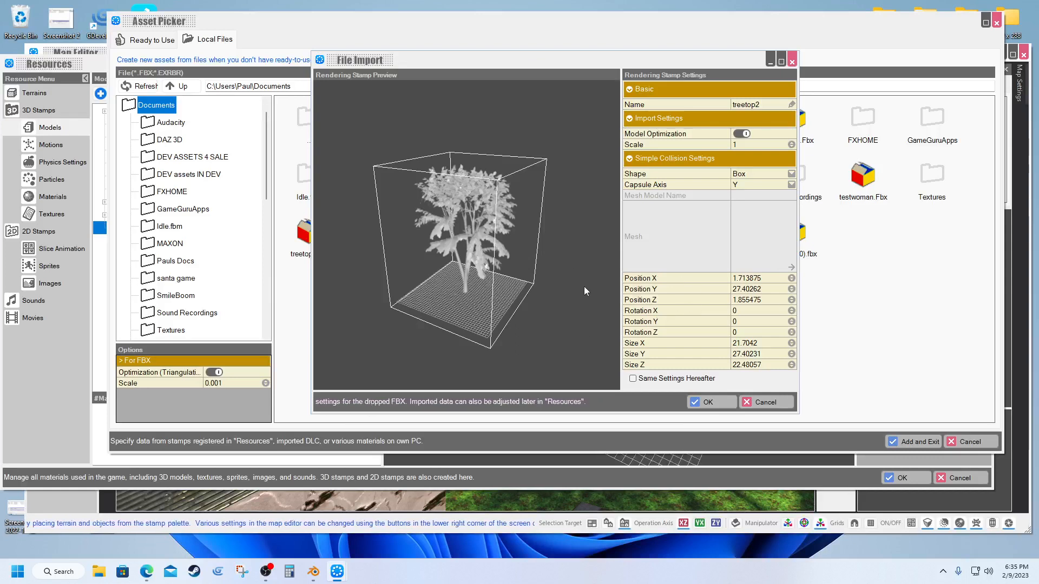
left_click(706, 403)
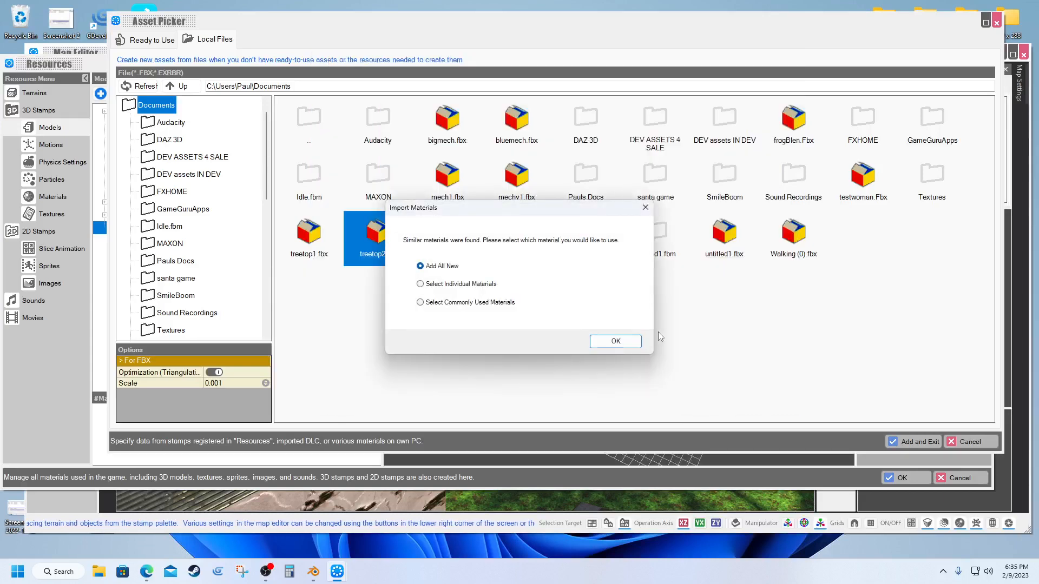
left_click(613, 341)
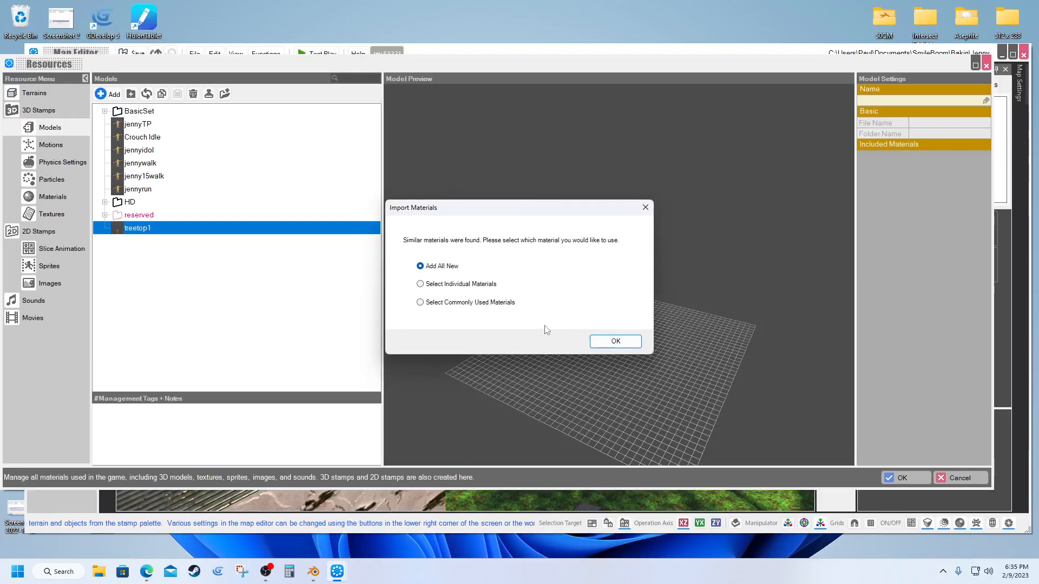
left_click(616, 341)
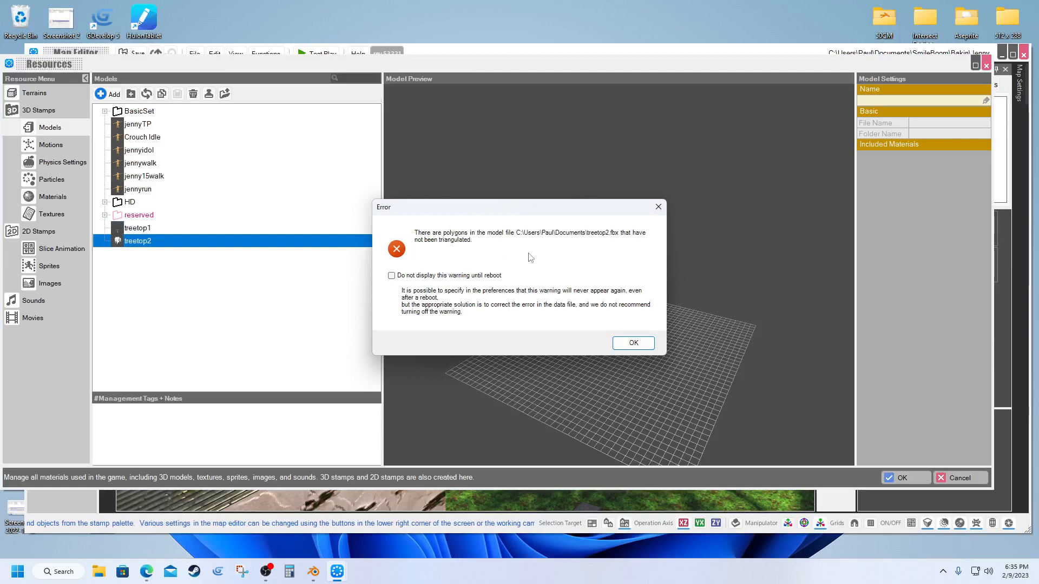
left_click(634, 345)
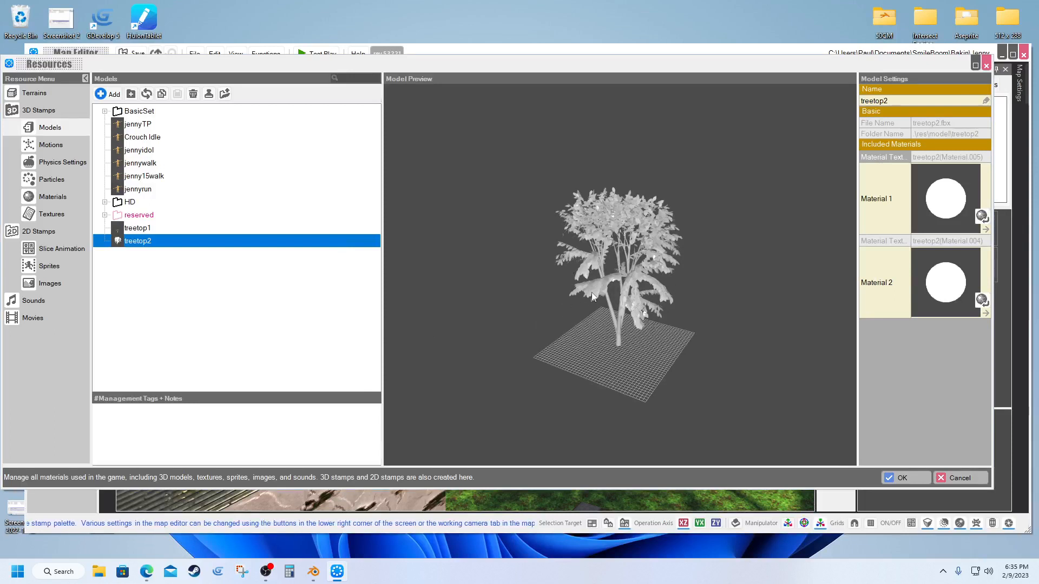
Step: Assign treeYellowdecid1.png from the E:\PBR folder to Material 1 of the treetop2 model
left_click(946, 211)
double_click(902, 220)
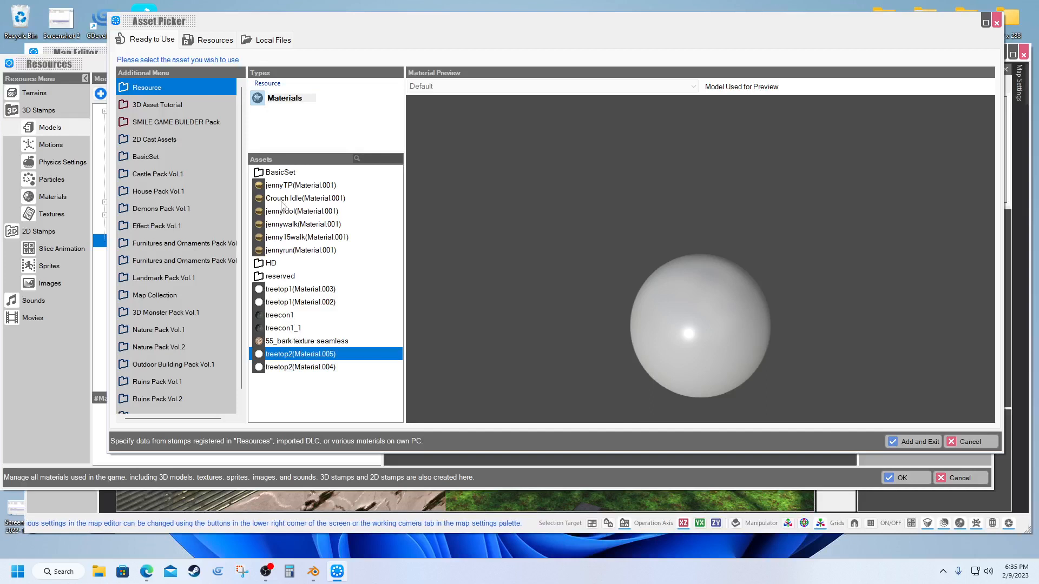
left_click(271, 41)
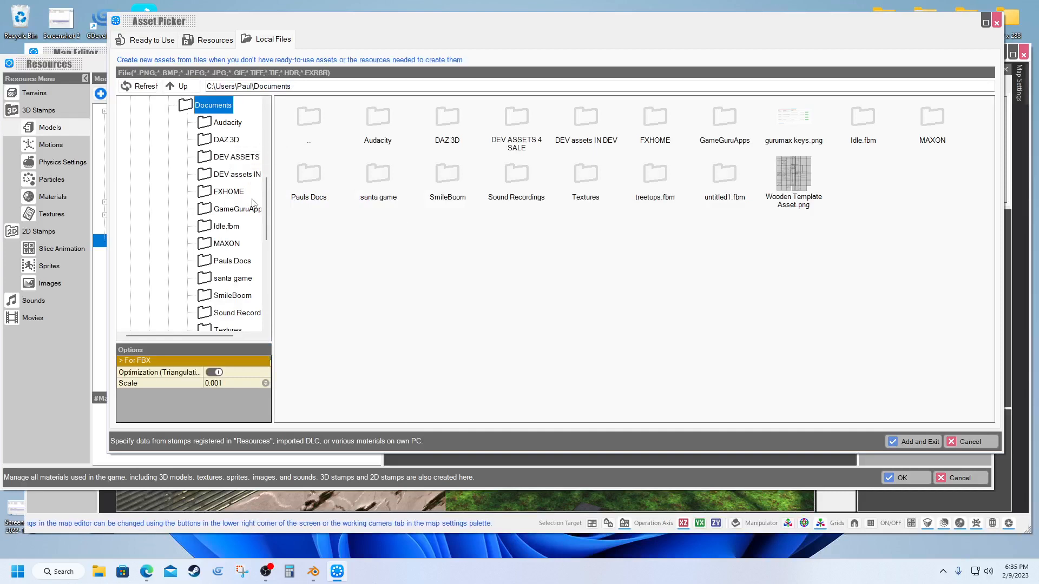
left_click_drag(264, 211, 265, 135)
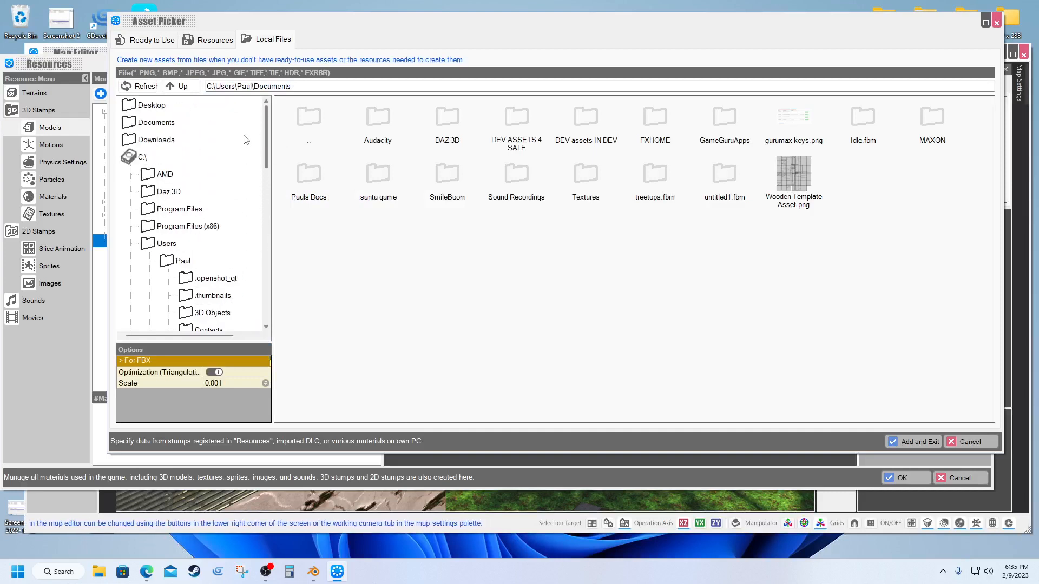
left_click(137, 158)
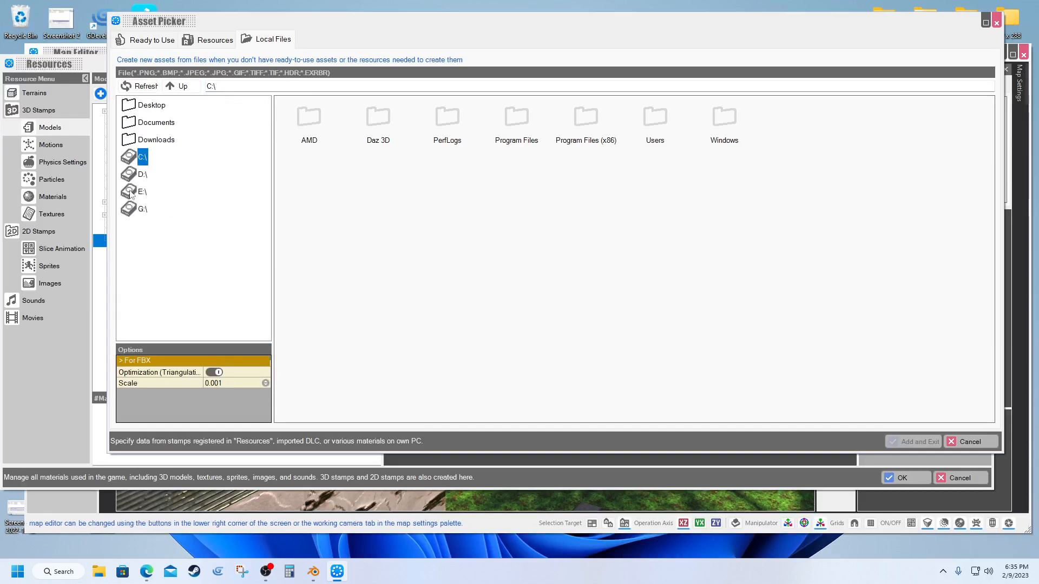
left_click(130, 192)
left_click(155, 315)
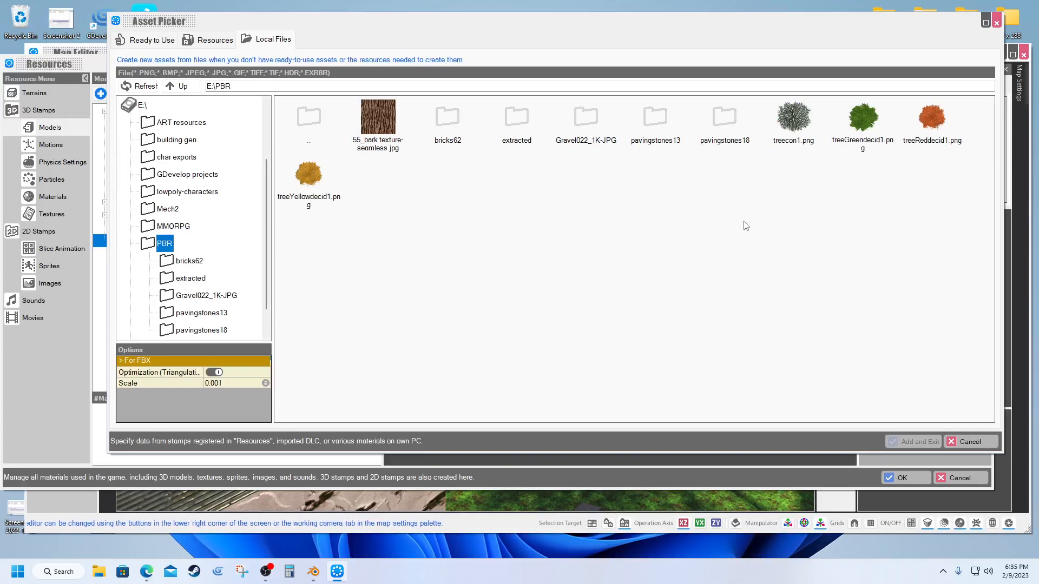
left_click(307, 174)
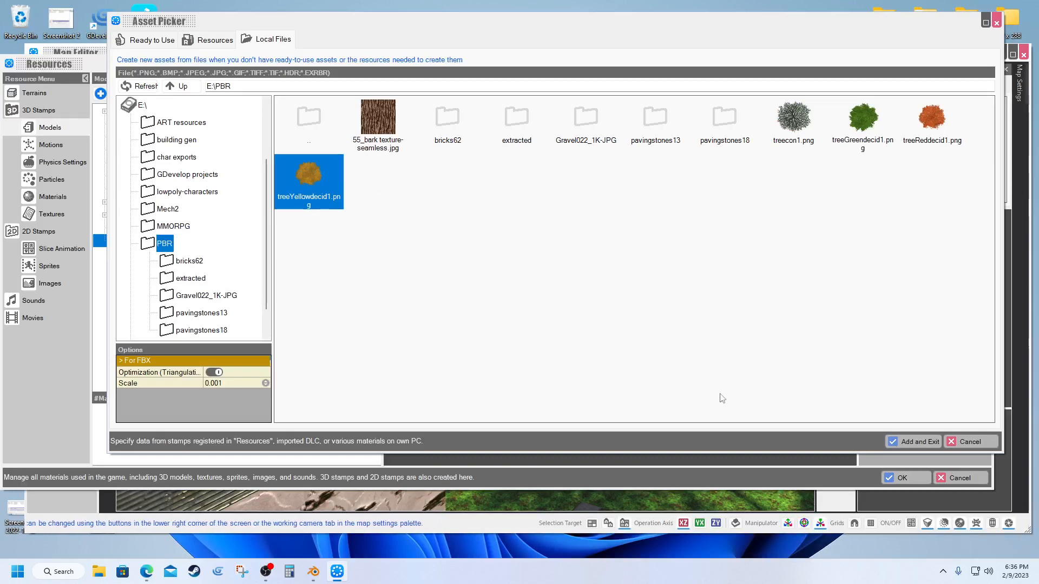
left_click(912, 440)
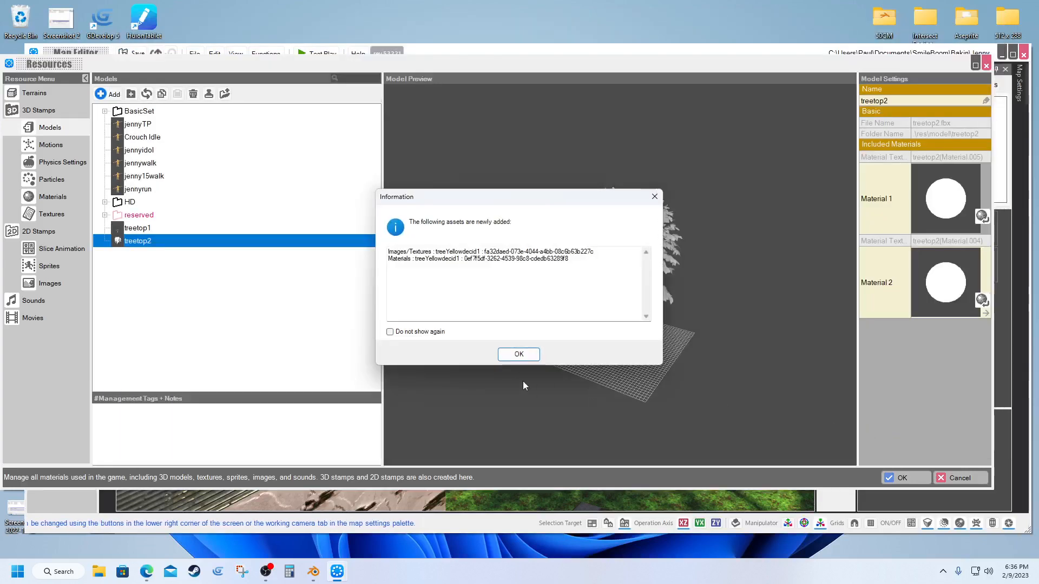
left_click(520, 355)
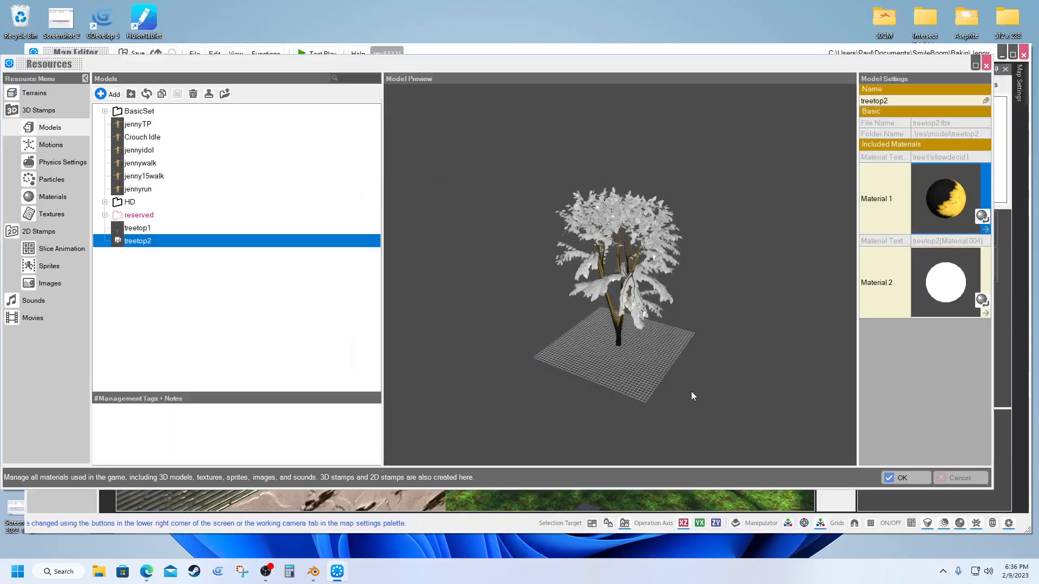
Step: Assign the local file 55_bark texture-seamless.jpg from E:\PBR to Material 2 of treetop2
left_click(943, 291)
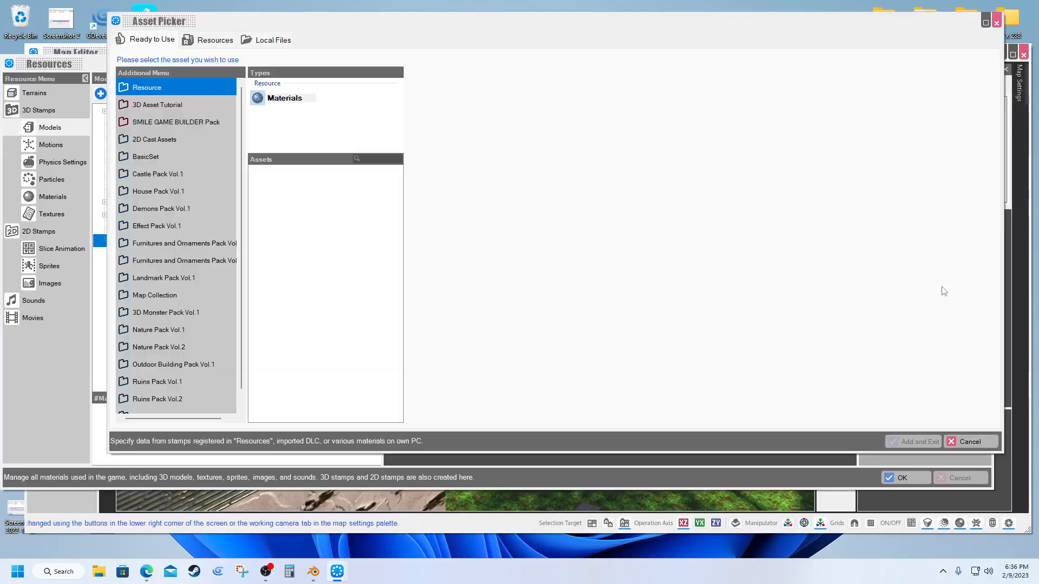
left_click(276, 41)
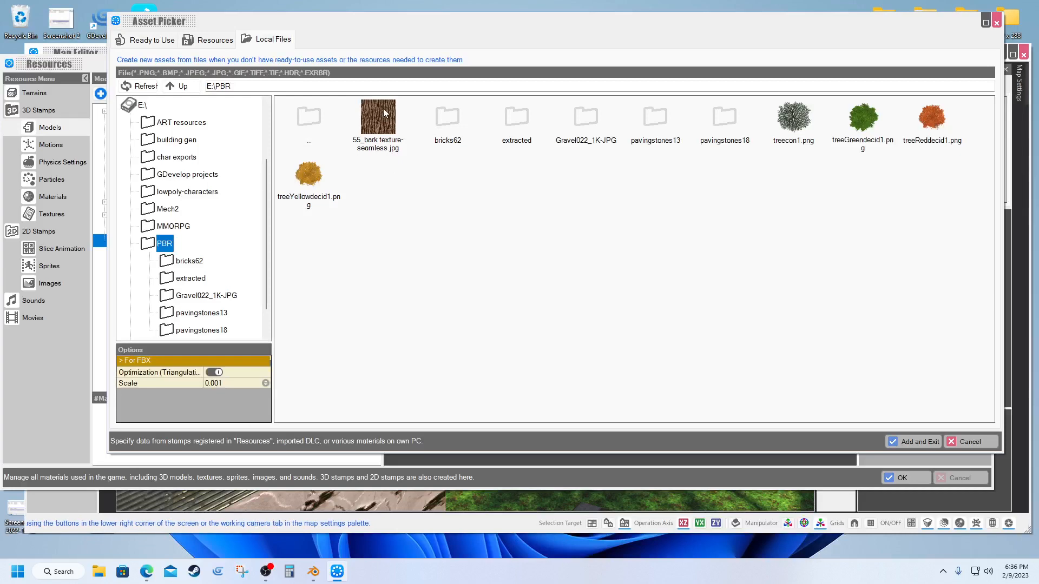
left_click(383, 111)
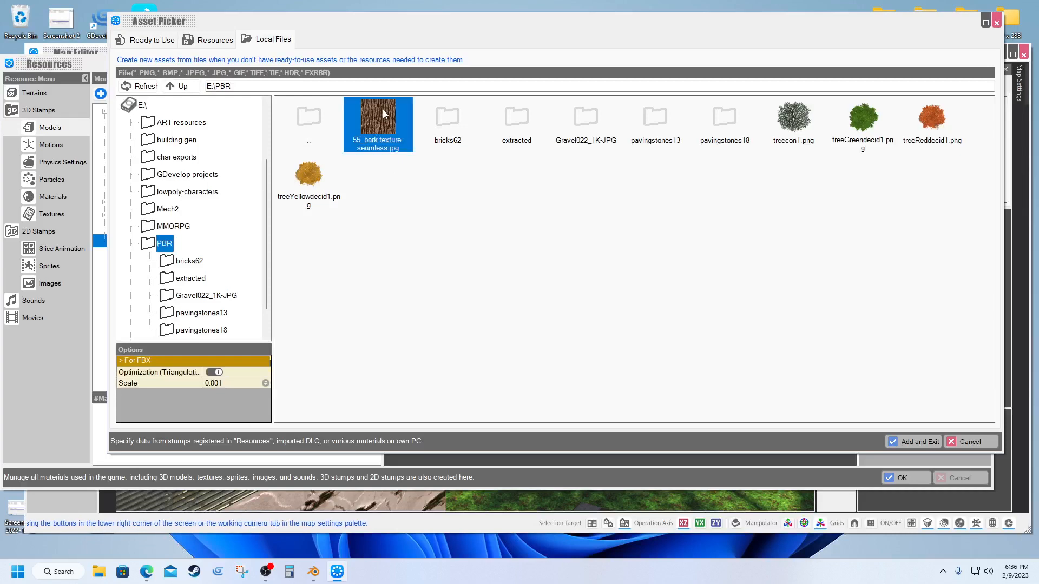
left_click(913, 443)
left_click(495, 317)
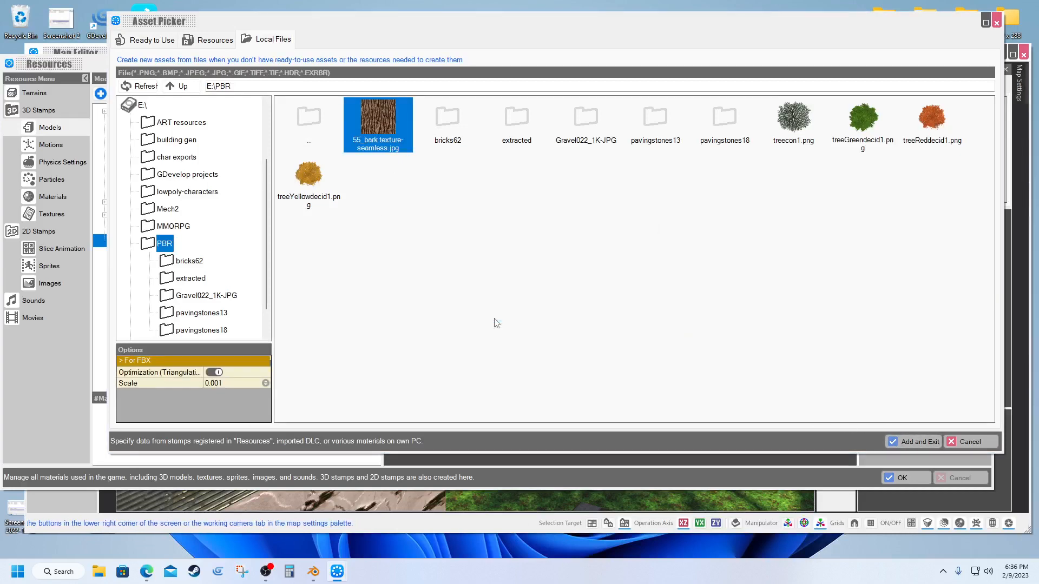
left_click(509, 356)
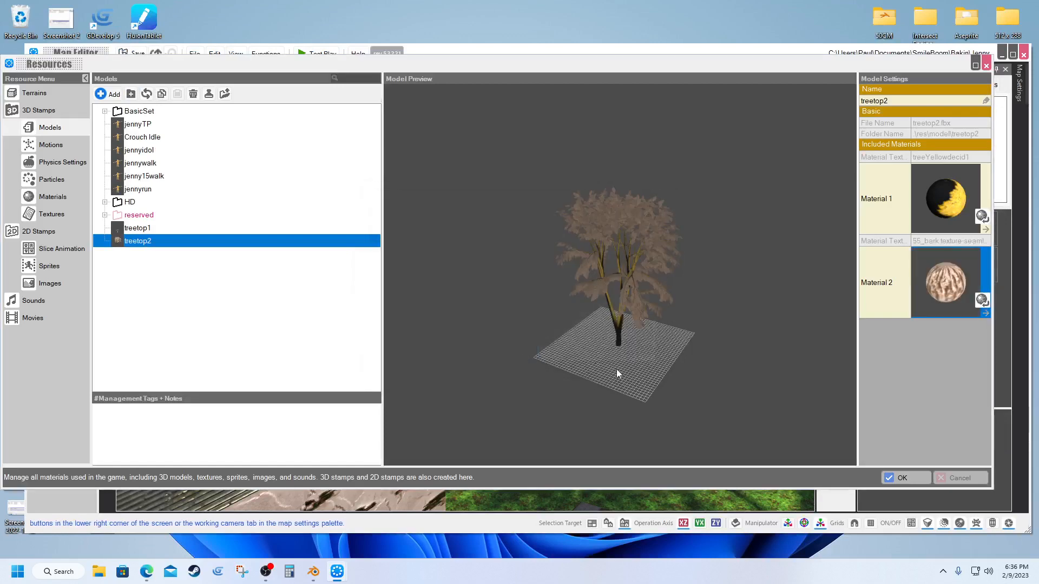
Step: Replace Material 1 of treetop2 with the existing 55_bark texture-seamless_1 material
left_click(940, 208)
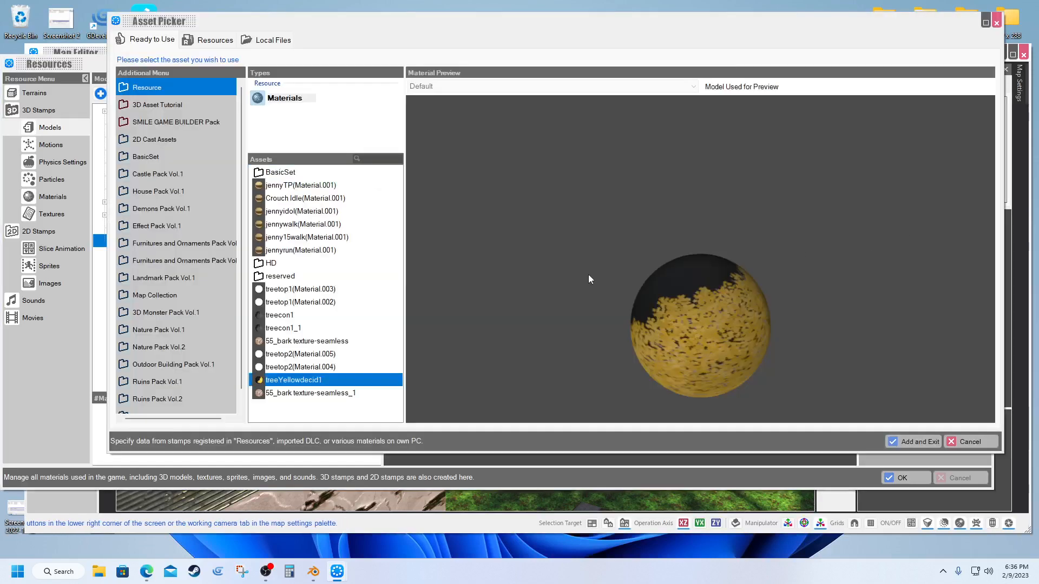
left_click(286, 394)
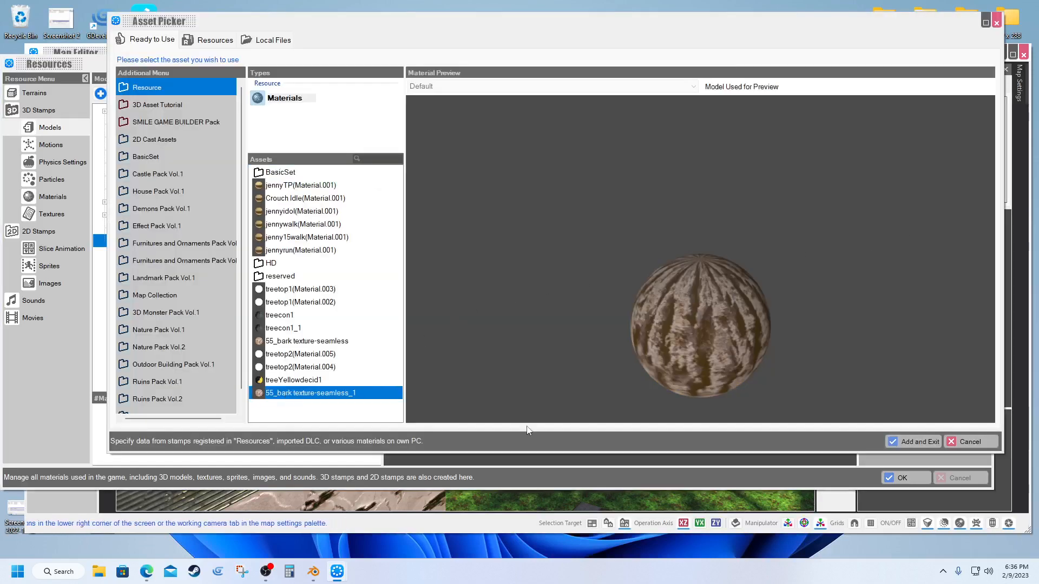
left_click(912, 441)
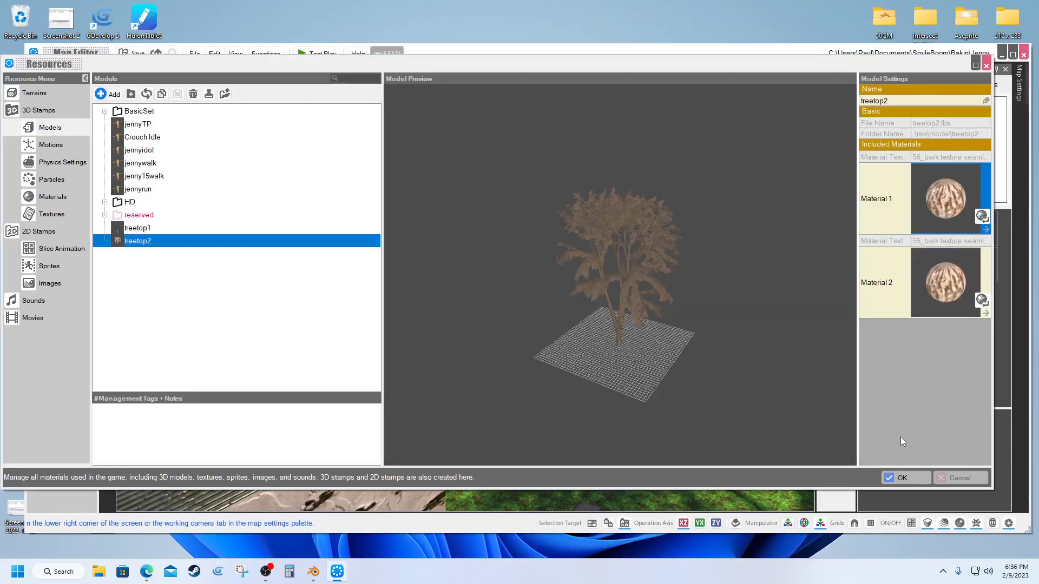
Step: Assign the existing treeYellowdecid1 material to Material 2 of treetop2 and save the resource changes
left_click(937, 287)
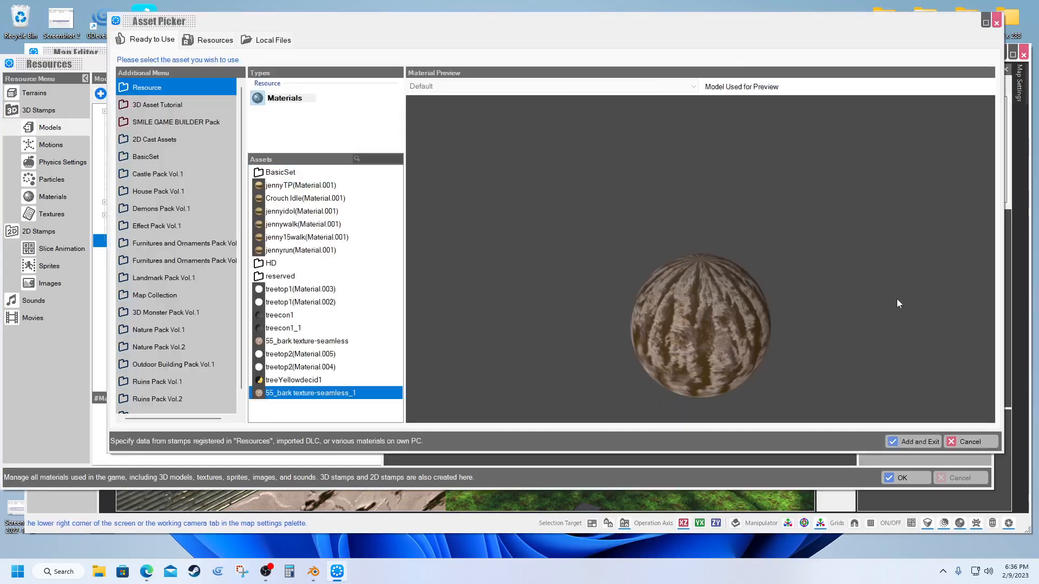
left_click(291, 381)
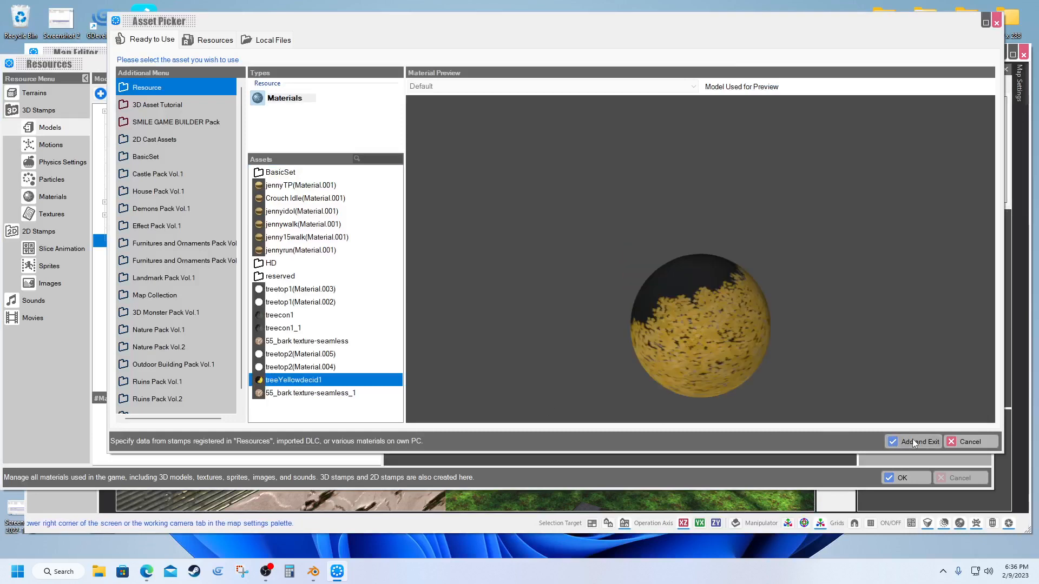
left_click(913, 442)
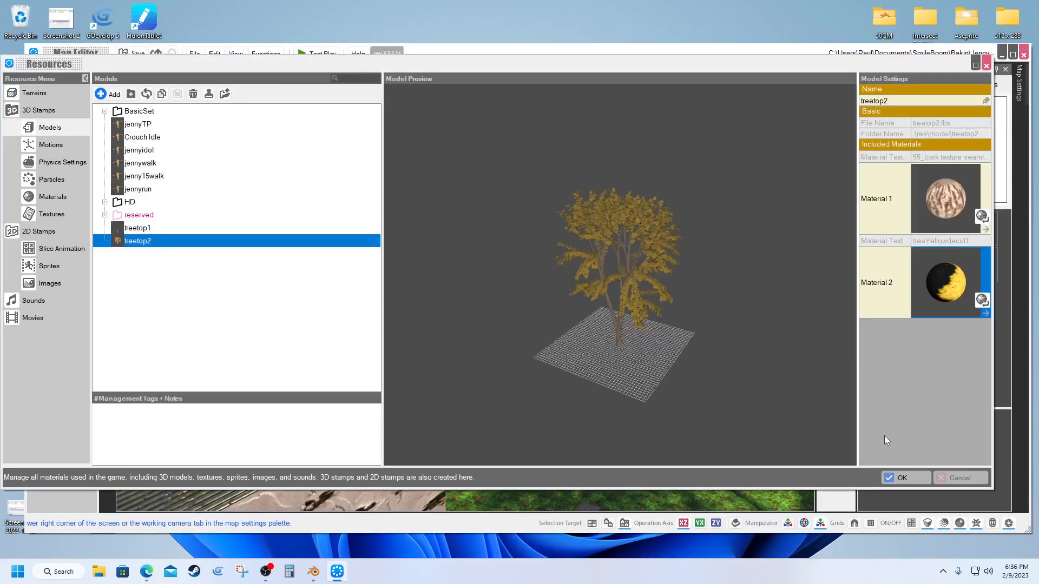
left_click(913, 478)
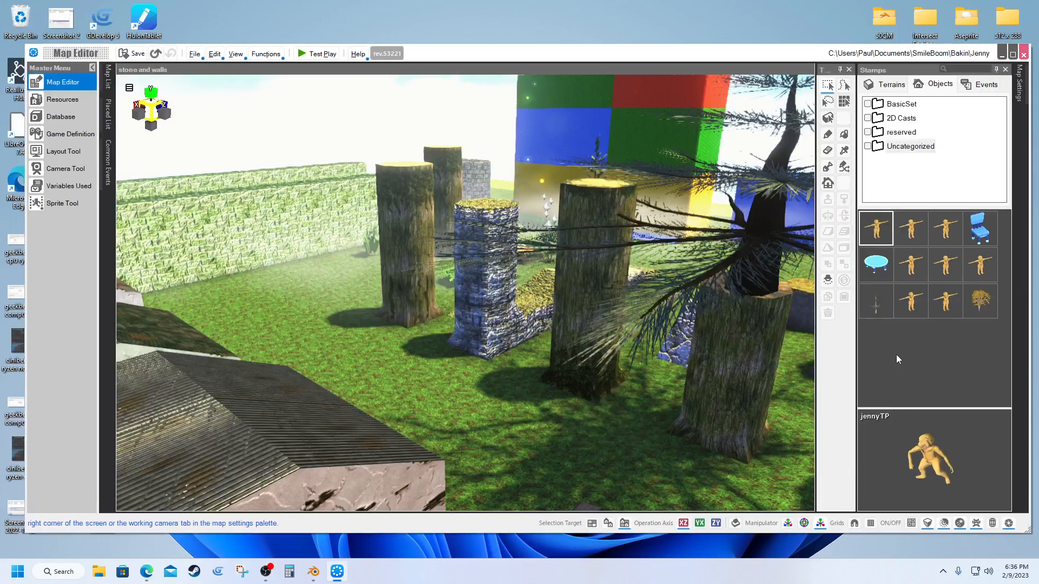
left_click(875, 302)
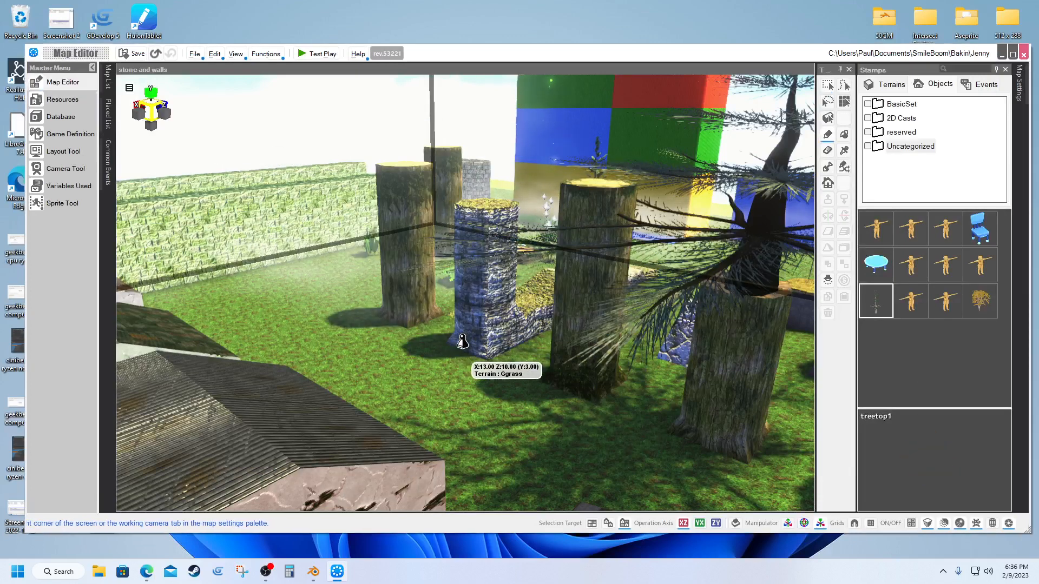
left_click(445, 310)
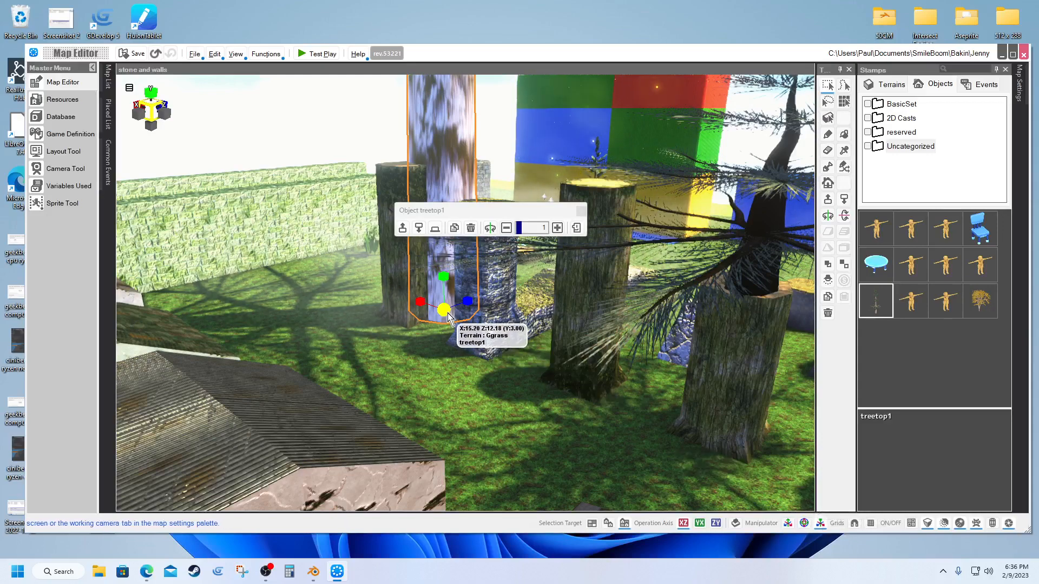
left_click_drag(448, 317, 449, 367)
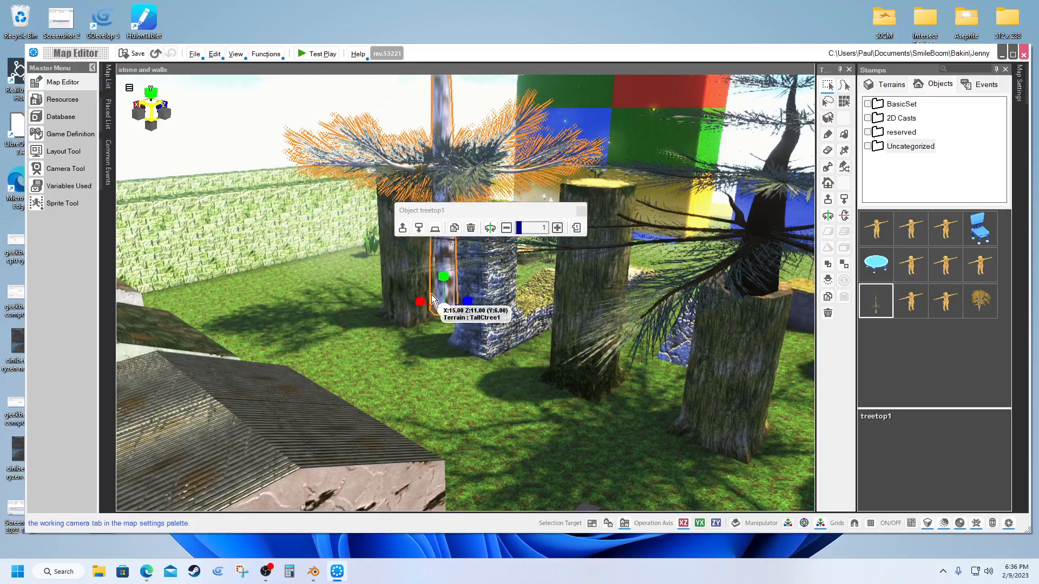
left_click_drag(441, 301, 491, 307)
left_click_drag(489, 303, 472, 300)
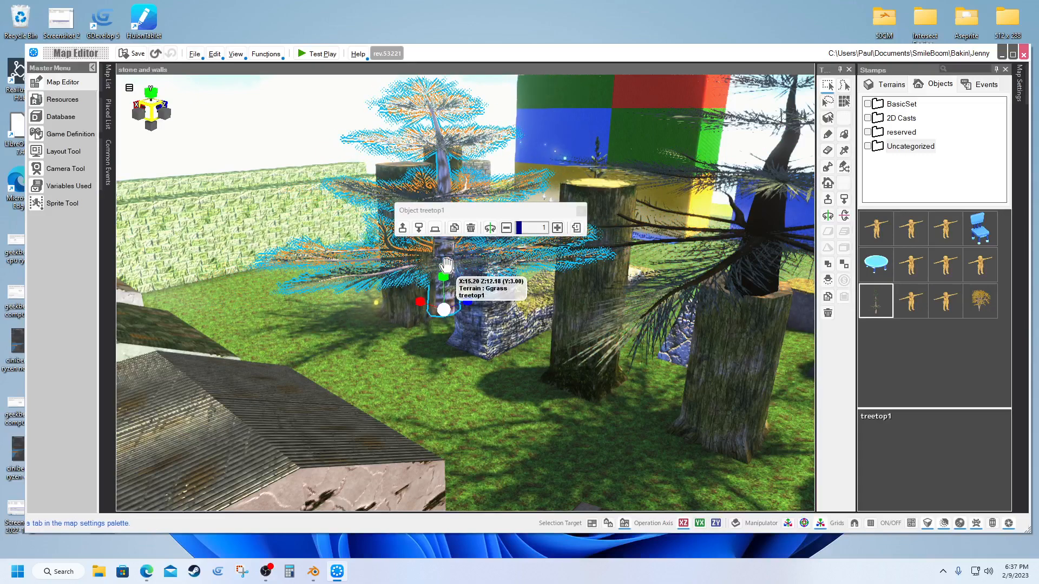
key("Delete")
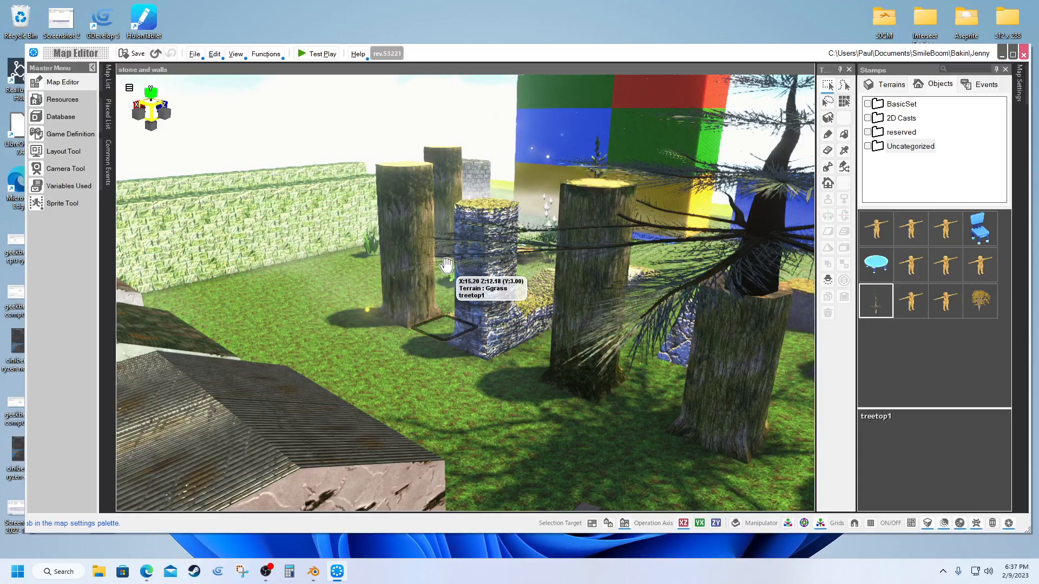
Step: Try placing the treetop2 object on the grass and resizing it, and delete that copy
left_click(979, 301)
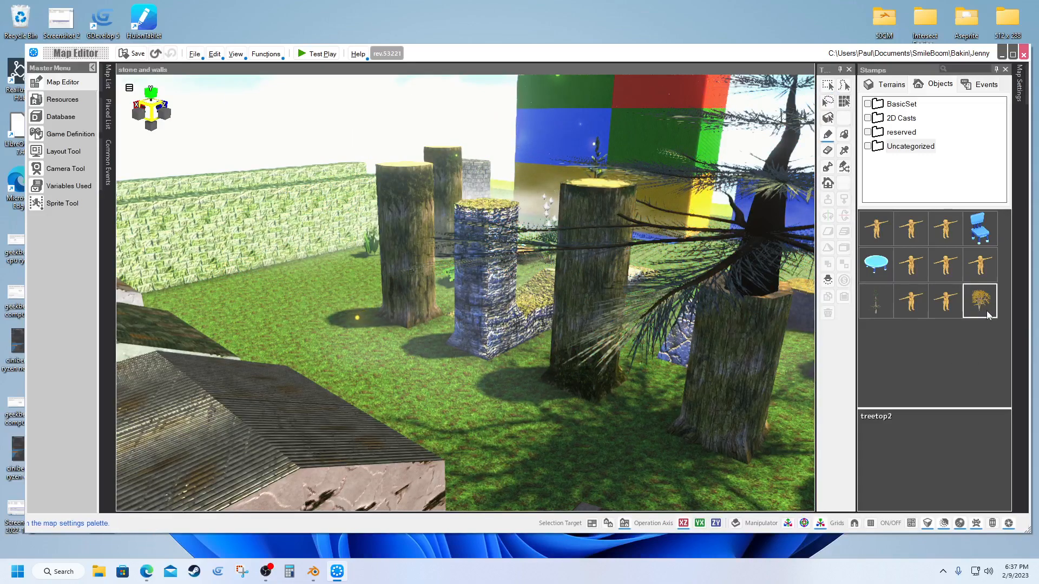
left_click(448, 374)
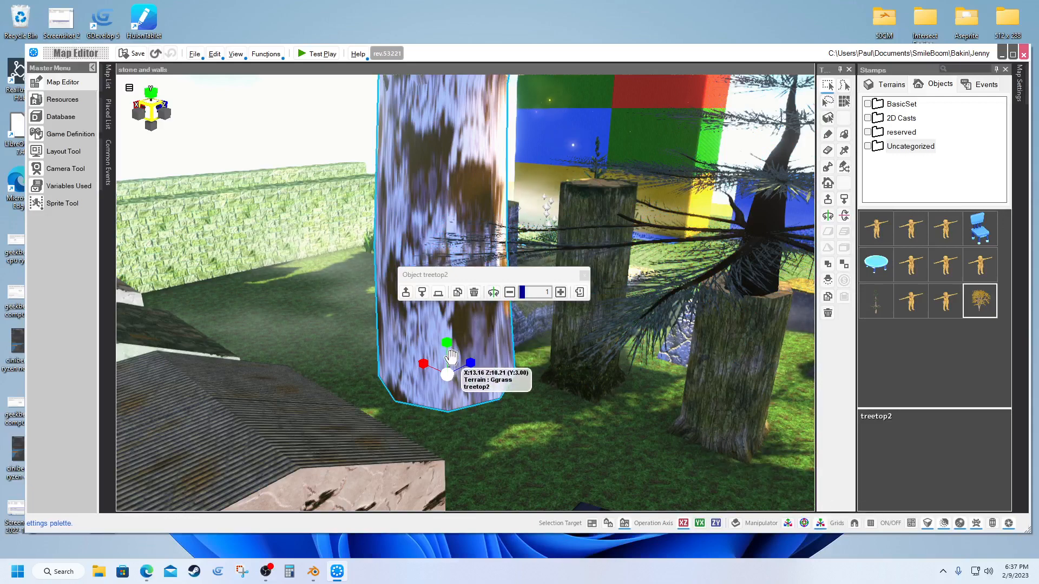
mouse_move(447, 347)
left_mouse_down()
mouse_move(443, 397)
mouse_move(472, 368)
mouse_move(437, 362)
left_mouse_up()
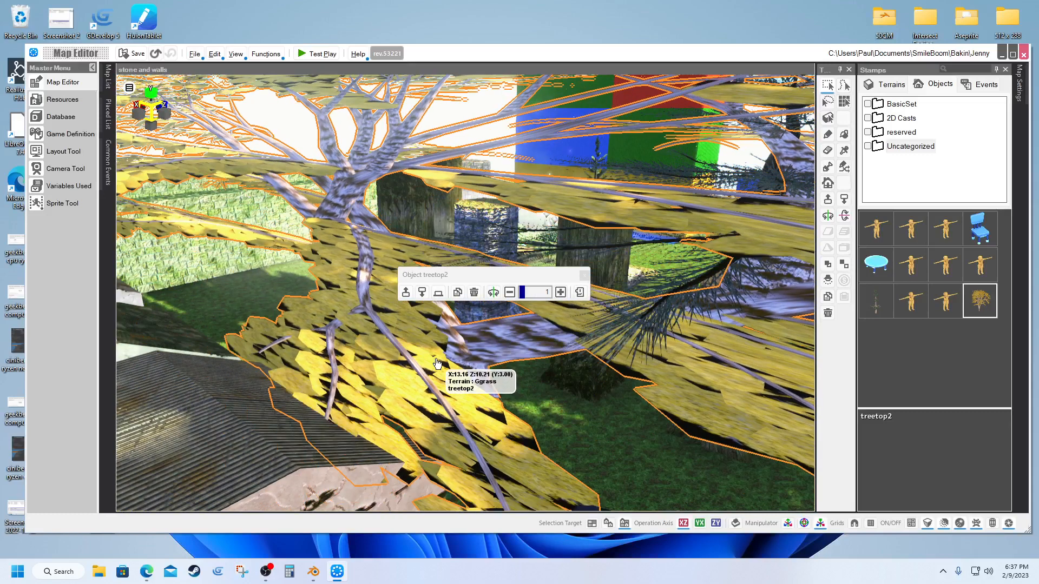
key("Delete")
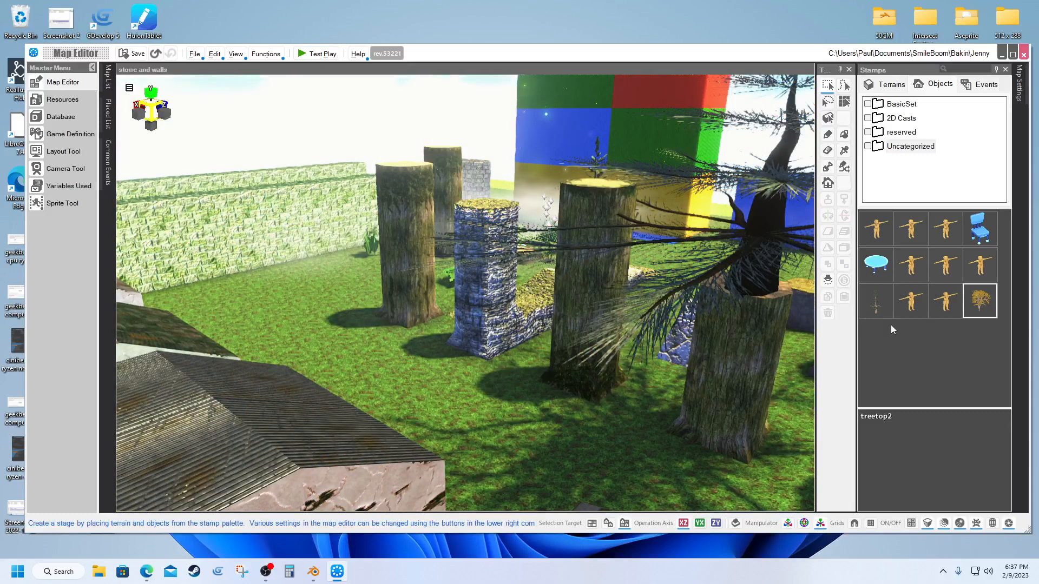
Step: Place treetop2 on the grass in front of the log pillars and scale it down into a low, wide canopy
left_click(424, 358)
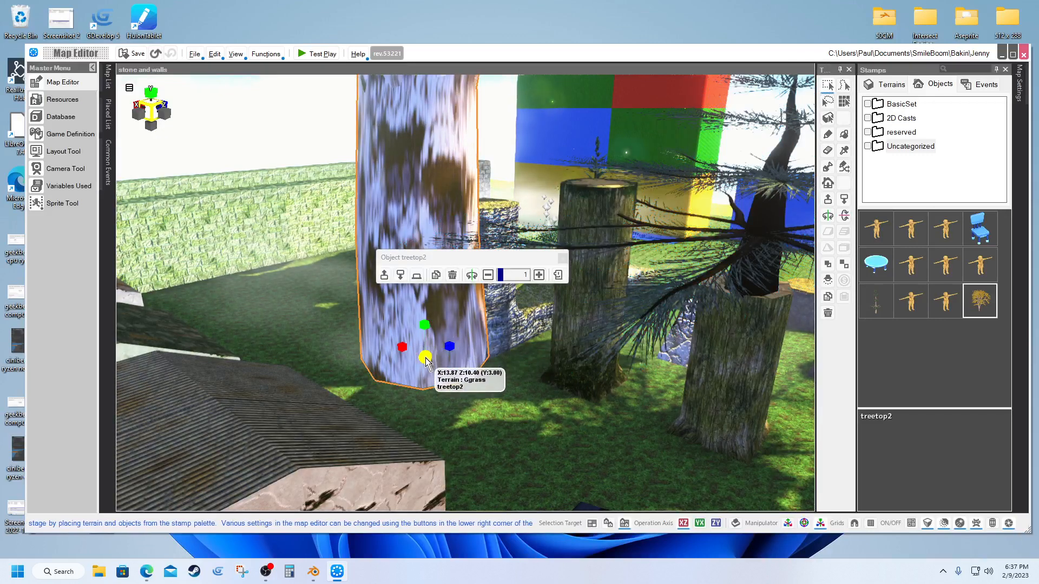
left_click_drag(425, 358, 448, 455)
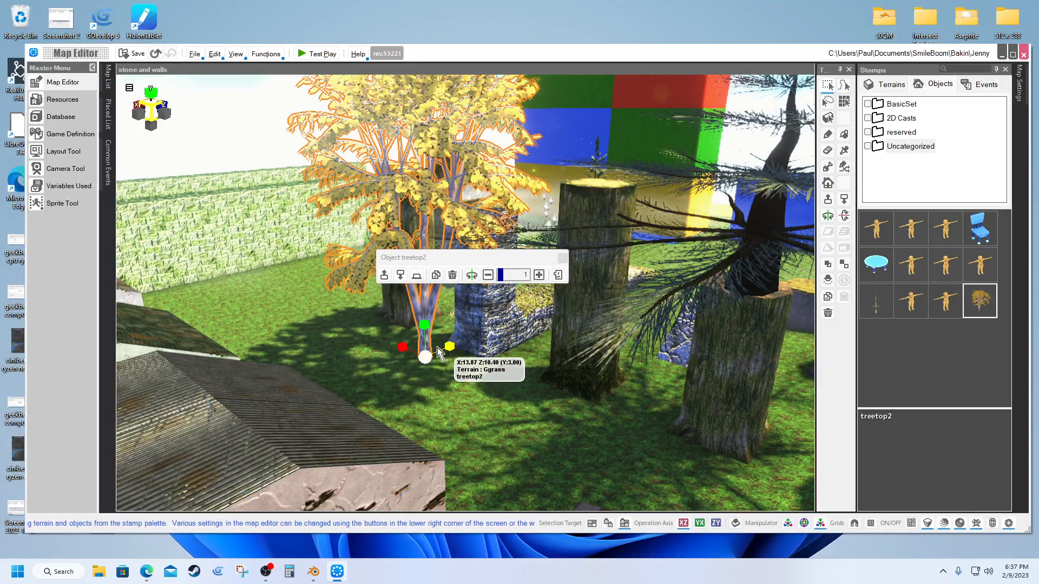
left_click_drag(425, 331, 469, 356)
left_click_drag(401, 351, 385, 336)
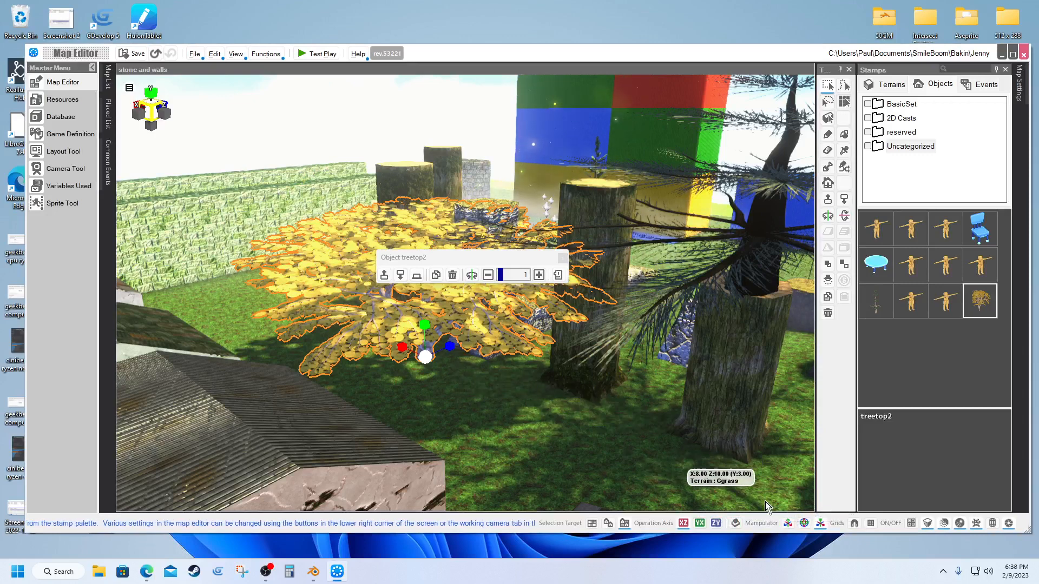
Step: Move the treetop2 object up and over the birch-bark trunk, to about X 7.06, Z 12.04, Y 4.92
left_click(788, 524)
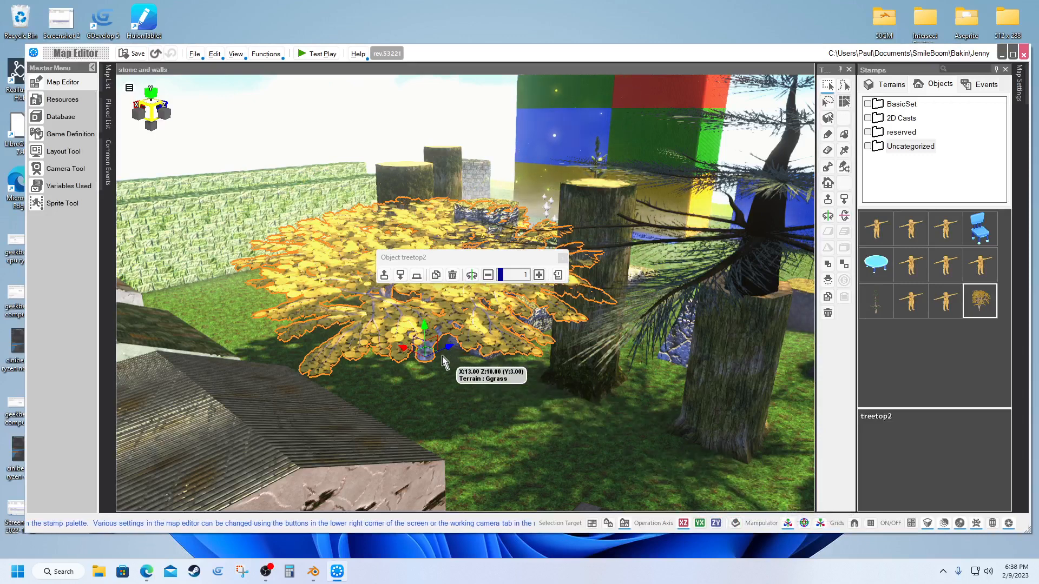
left_click_drag(409, 354, 593, 452)
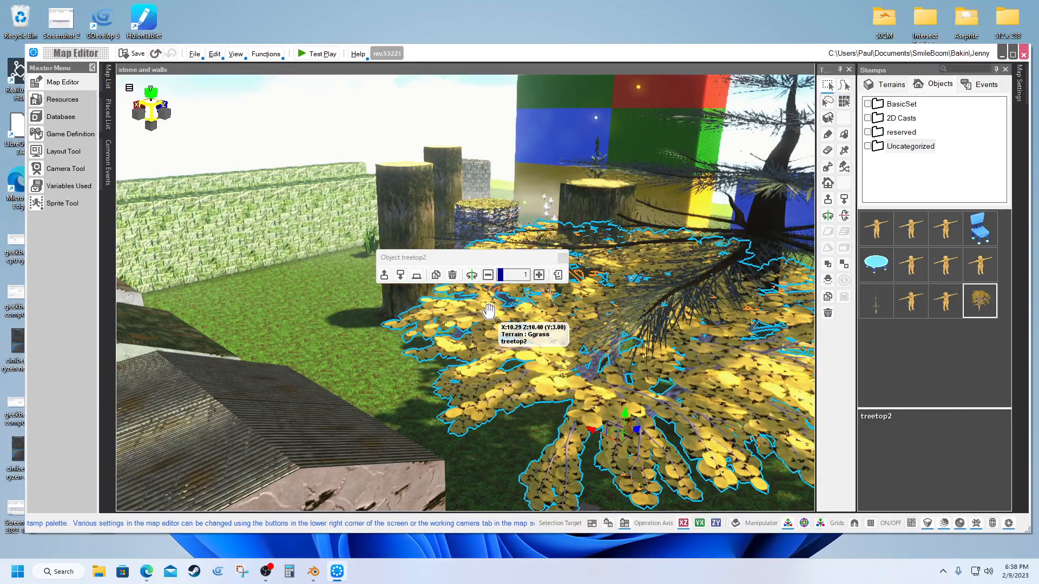
scroll(522, 348, "down", 5)
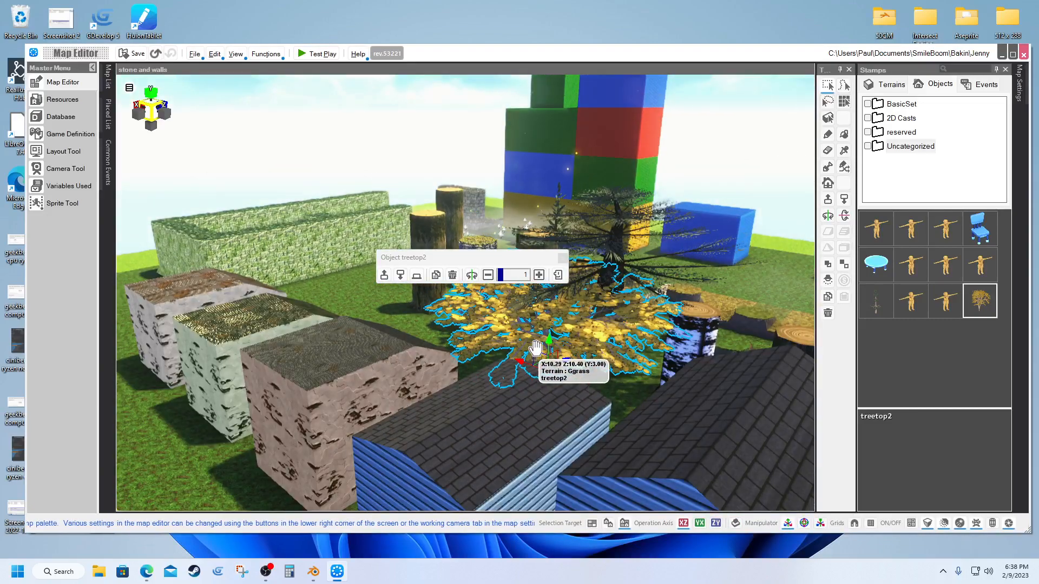
left_click_drag(550, 349, 578, 297)
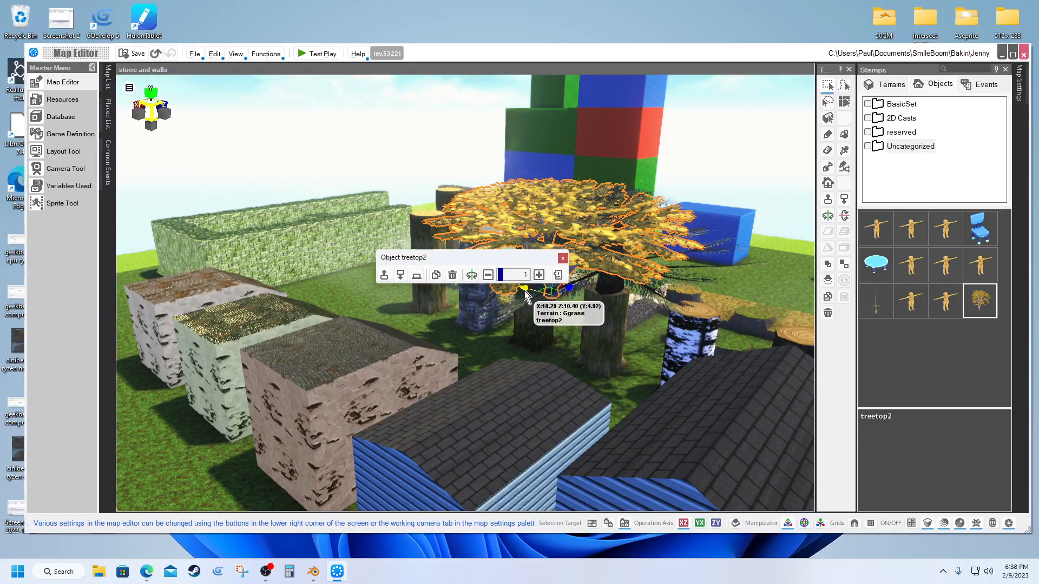
left_click_drag(526, 294, 661, 318)
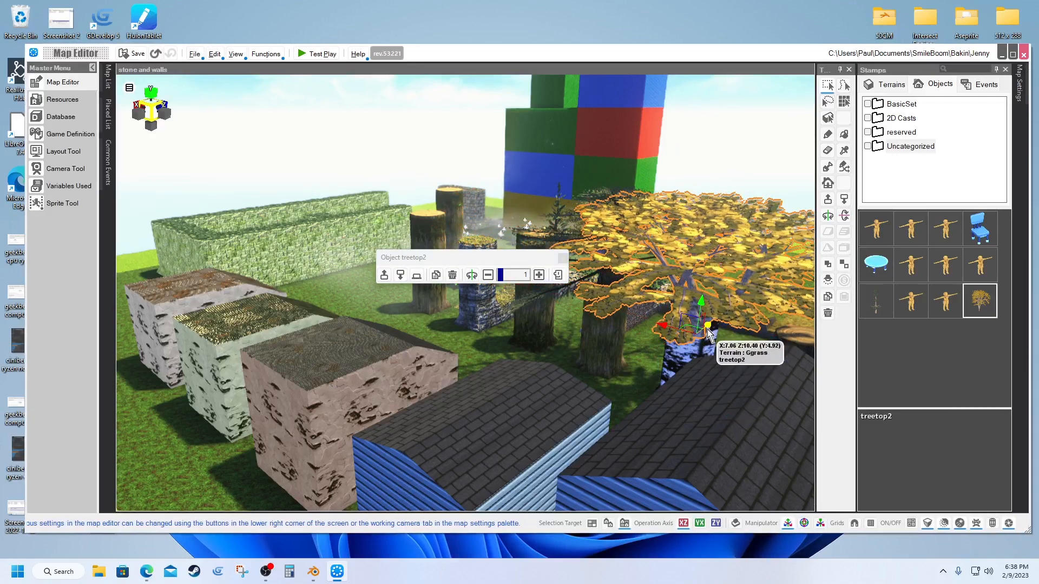
left_click_drag(711, 322, 711, 299)
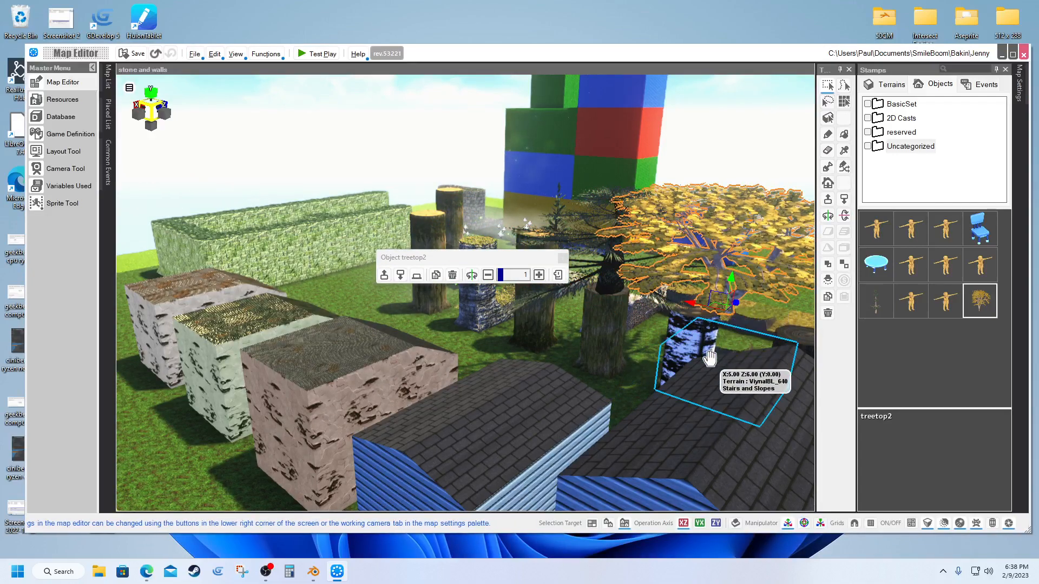
Step: Seat treetop2 on top of the birch-bark trunk at about X 7.75, Z 11.30, Y 4.60, and deselect it
middle_click_drag(710, 358, 650, 357)
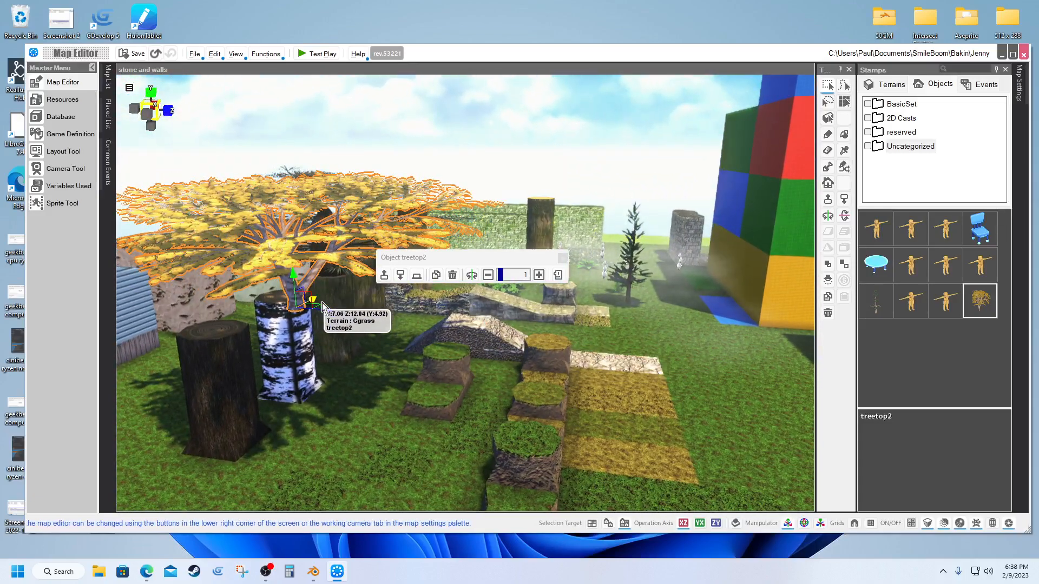
left_click_drag(330, 317, 290, 266)
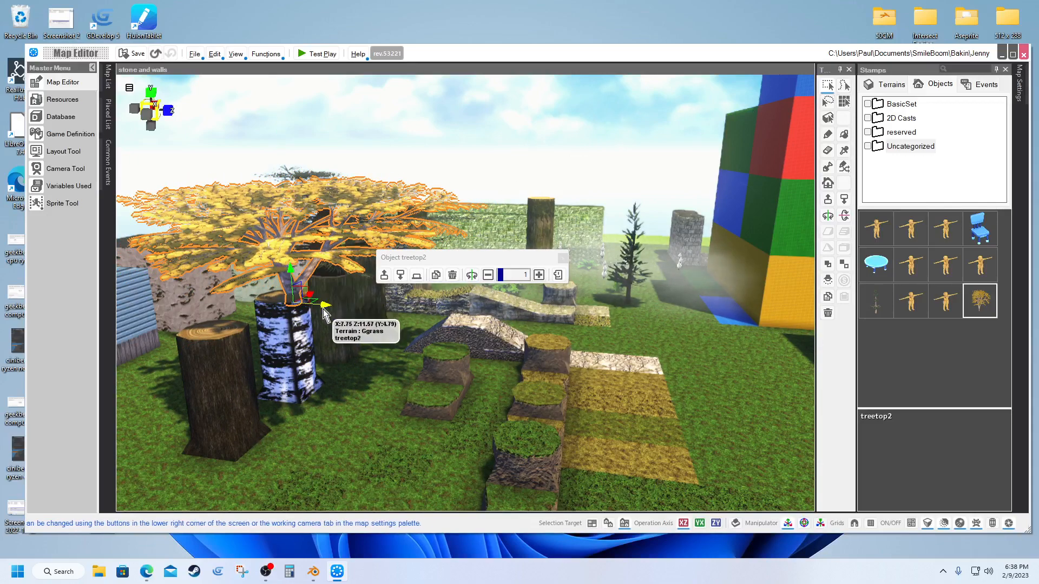
left_click_drag(323, 305, 282, 280)
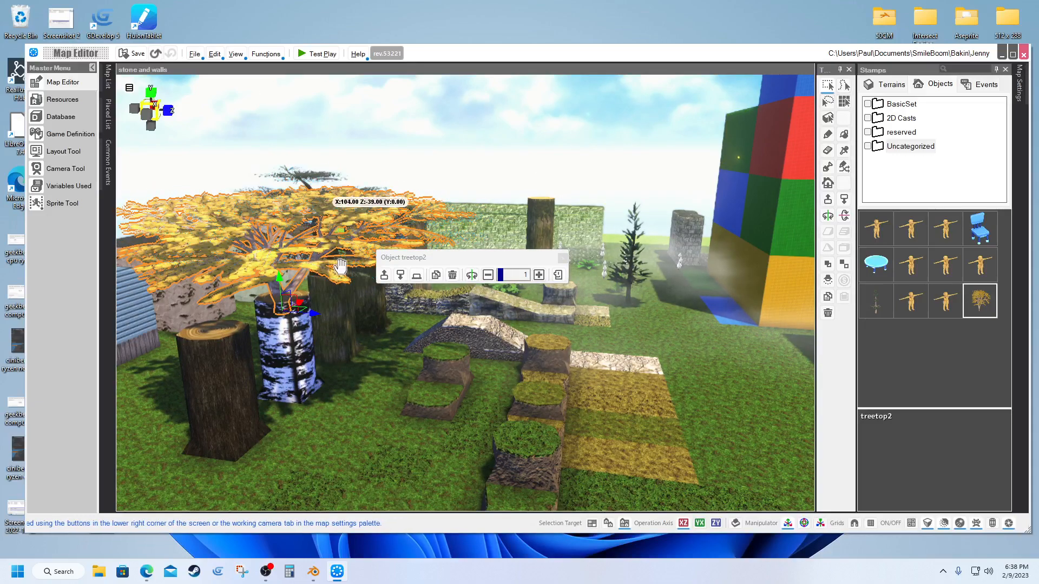
left_click(357, 420)
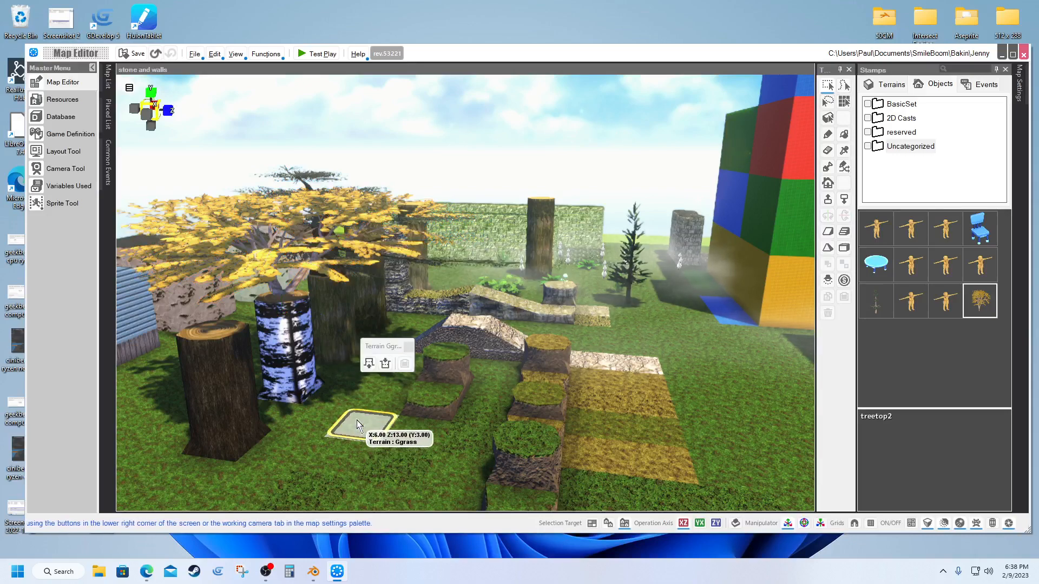
Step: Test-play a new game, walk the character to the yellow-leaved tree, examine it from several camera angles, and close the player
left_click(318, 54)
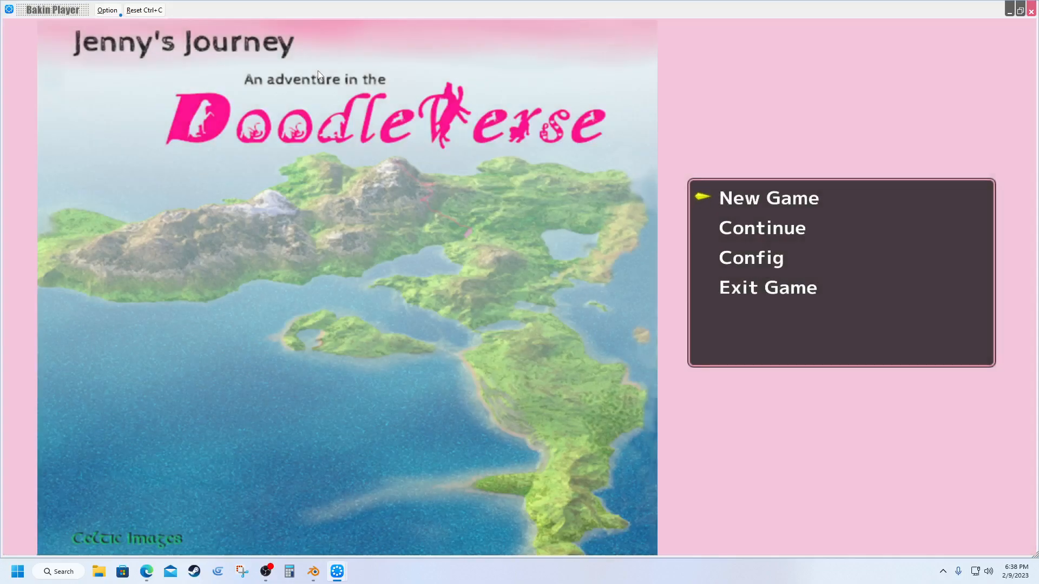
key("Return")
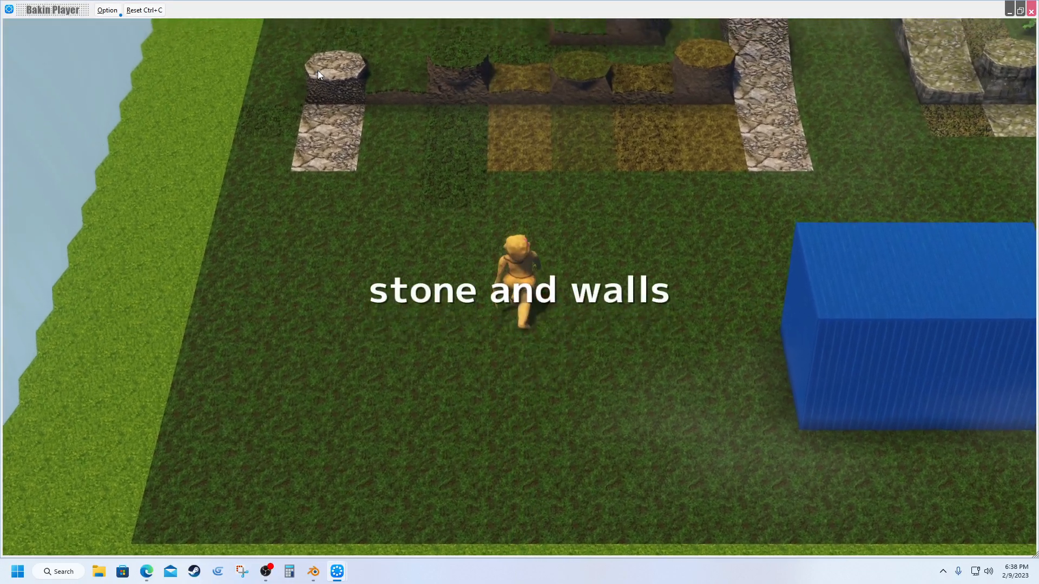
key("Up")
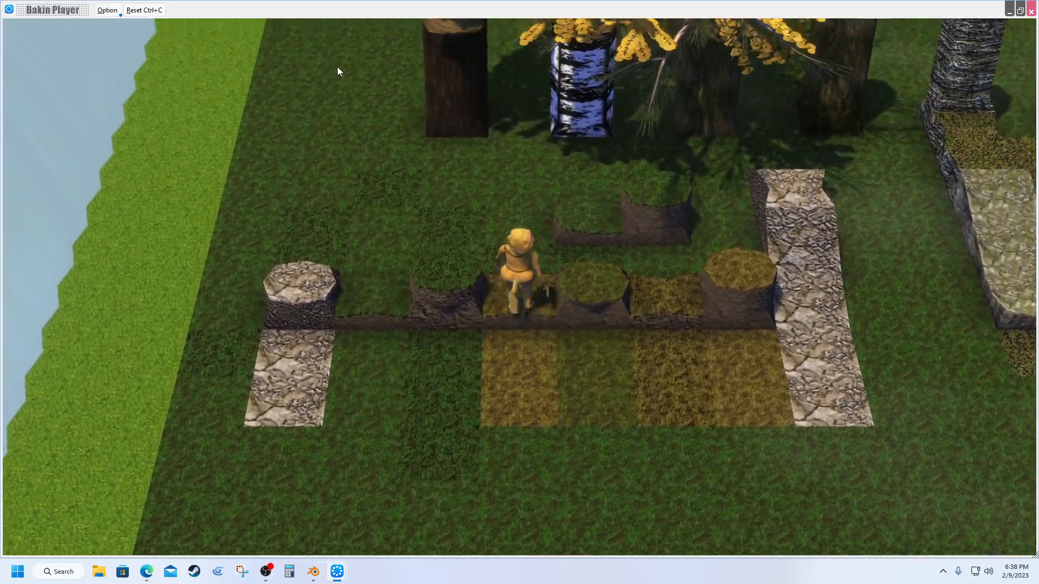
key("Up")
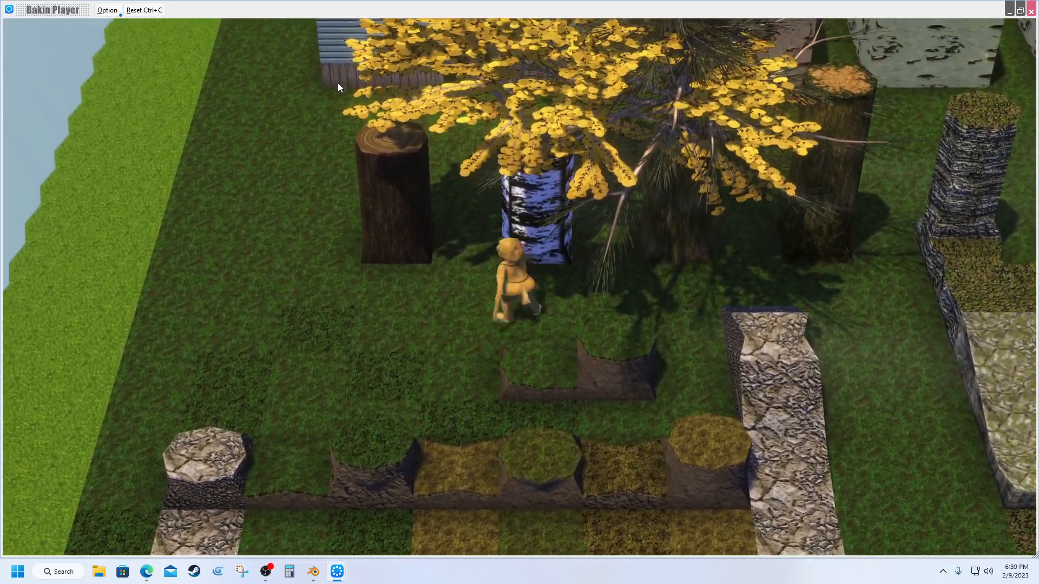
middle_click_drag(338, 83, 358, 73)
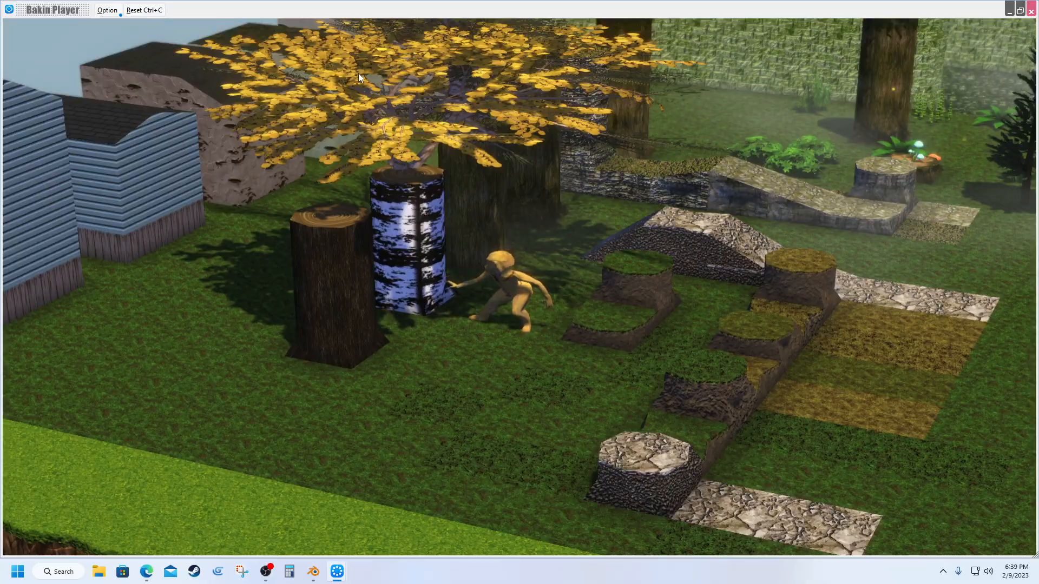
key("d")
key("w")
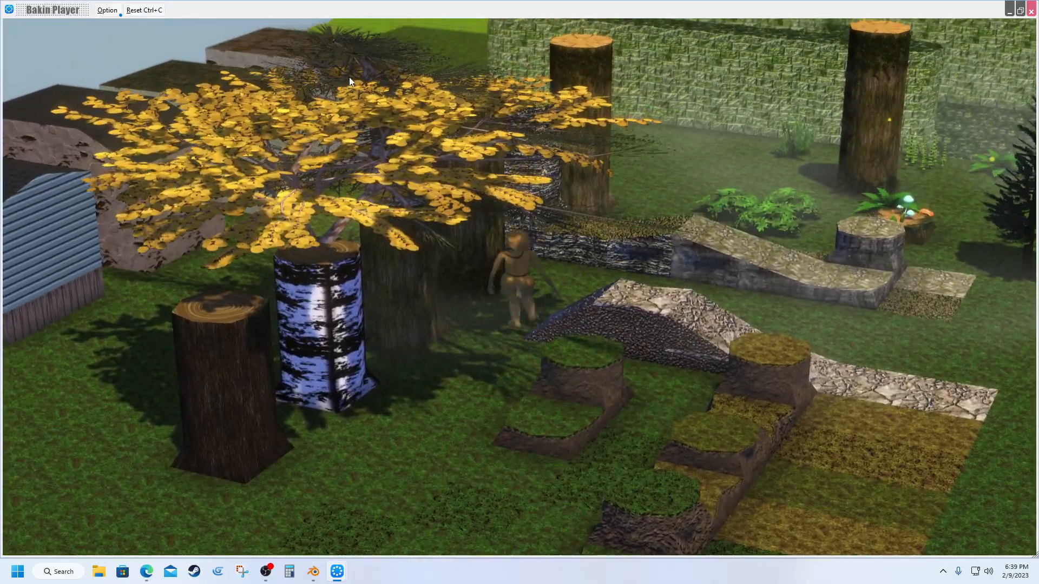
mouse_move(349, 77)
middle_mouse_down()
mouse_move(313, 115)
mouse_move(303, 85)
mouse_move(287, 106)
mouse_move(291, 77)
mouse_move(348, 69)
mouse_move(341, 75)
middle_mouse_up()
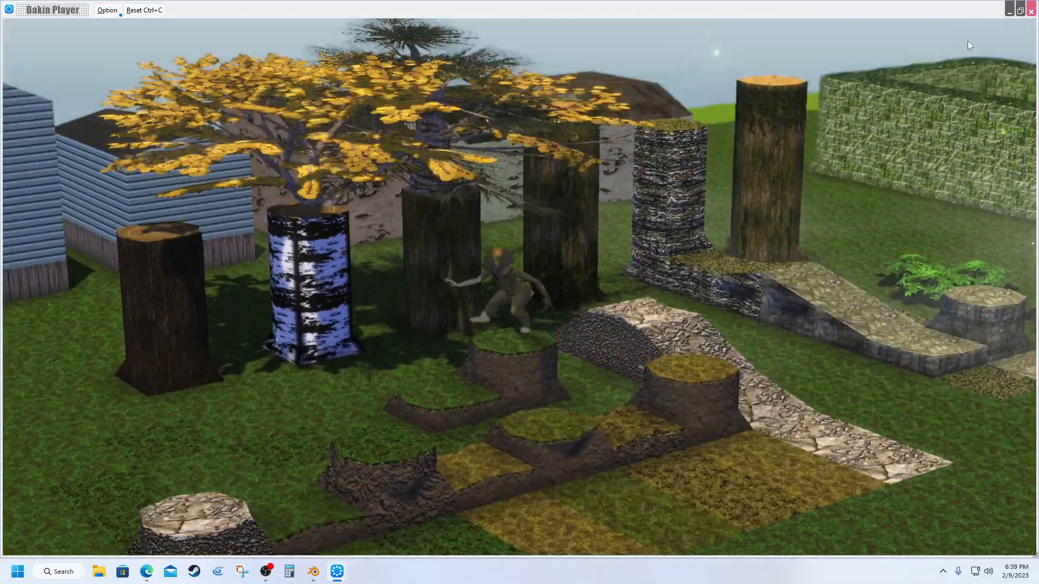
left_click(1032, 10)
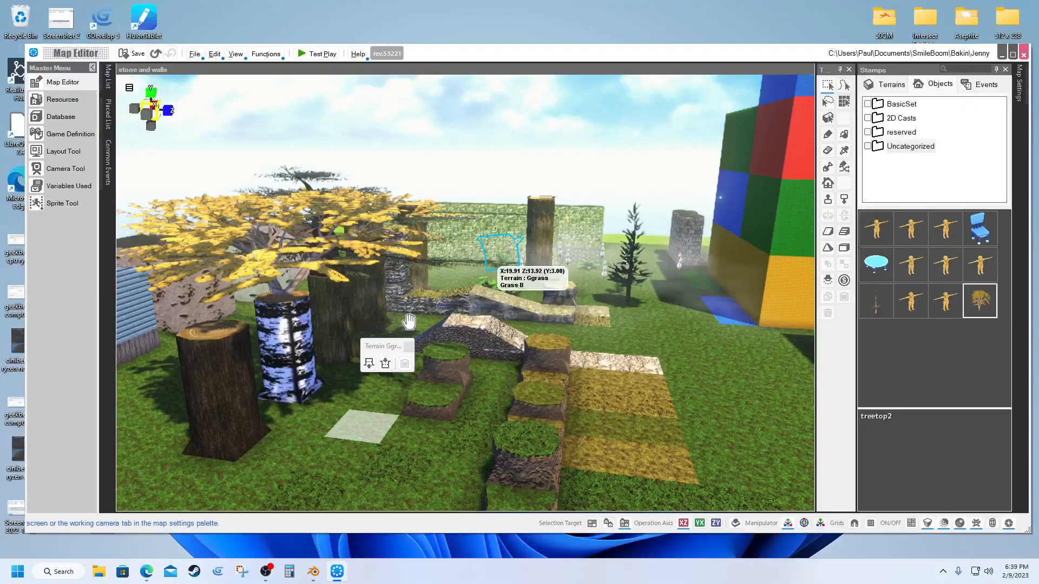
Step: Move treetop2 off the birch-bark trunk to about Z 17.39, and raise the trunk to more than twice its height
left_click(291, 266)
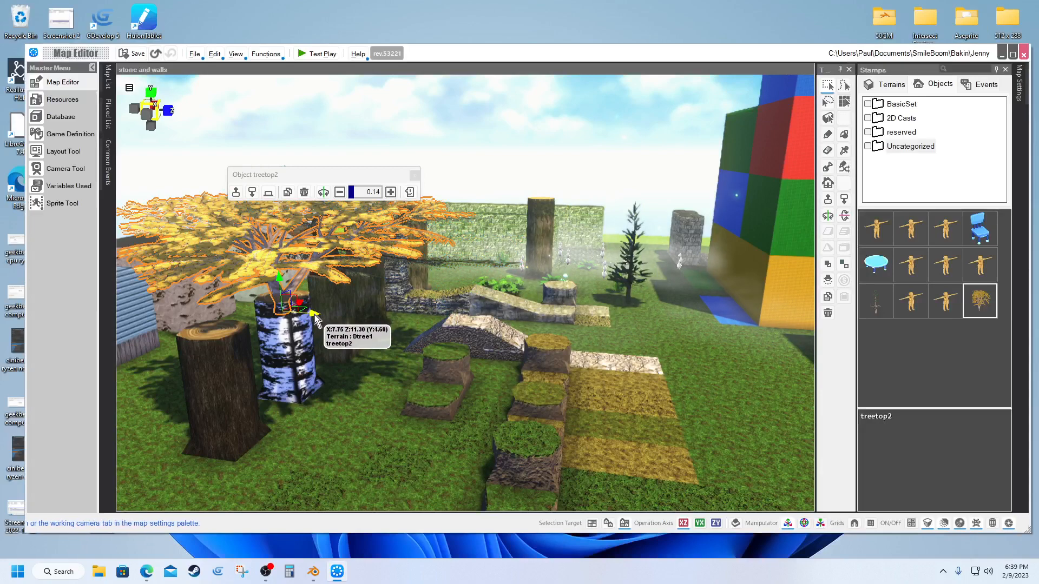
left_click_drag(314, 315, 634, 349)
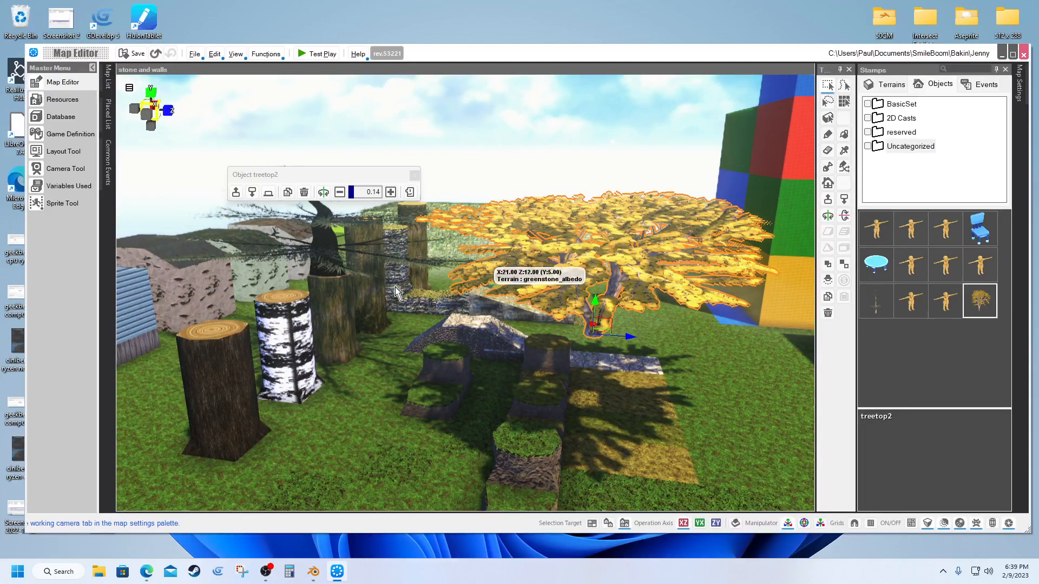
left_click(290, 306)
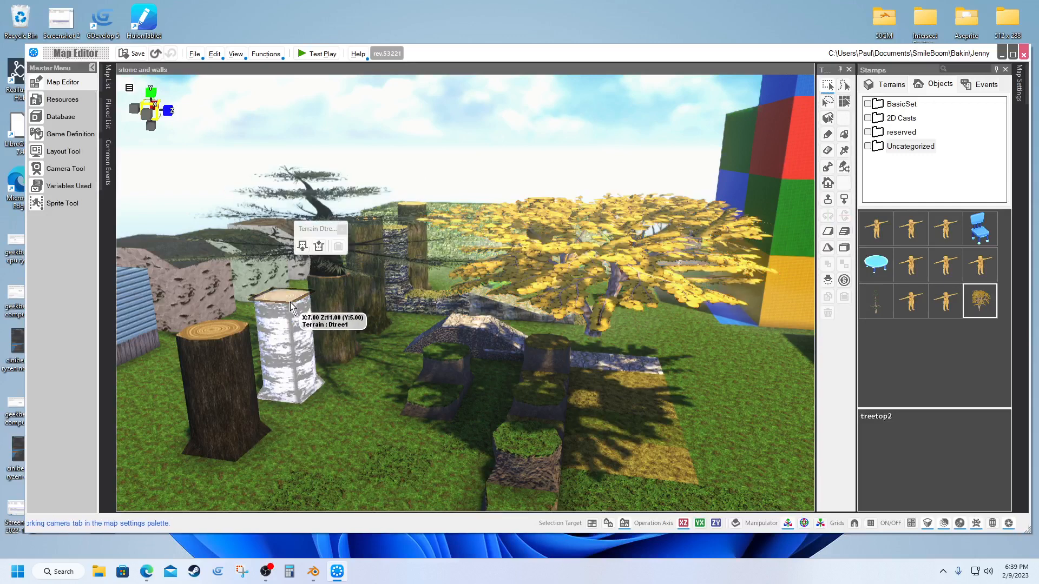
left_click(302, 247)
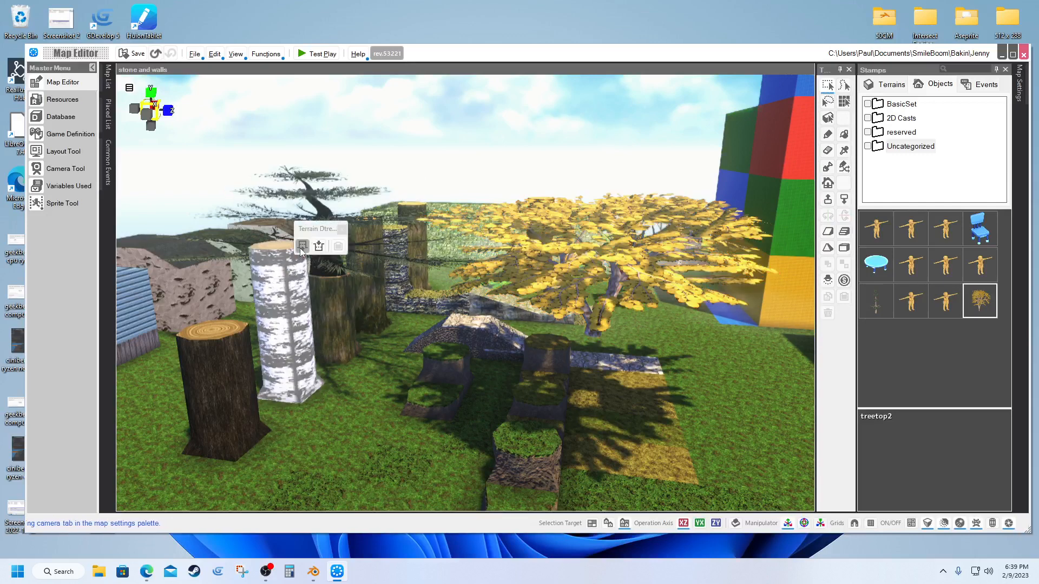
left_click(301, 249)
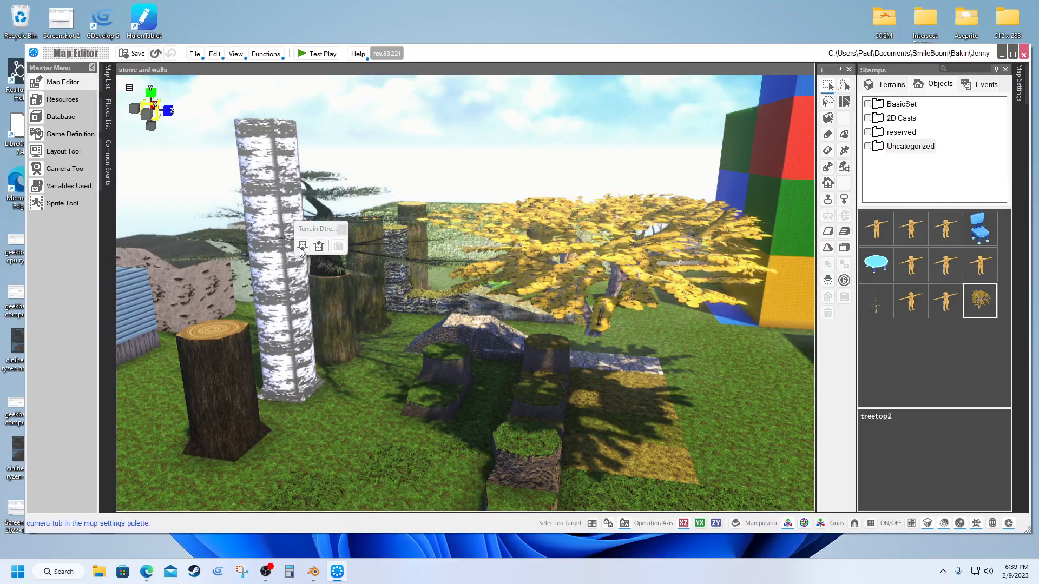
Step: Lift treetop2 above the height of the raised birch-bark trunk and move it back along Z over the trunk's top
left_click(601, 316)
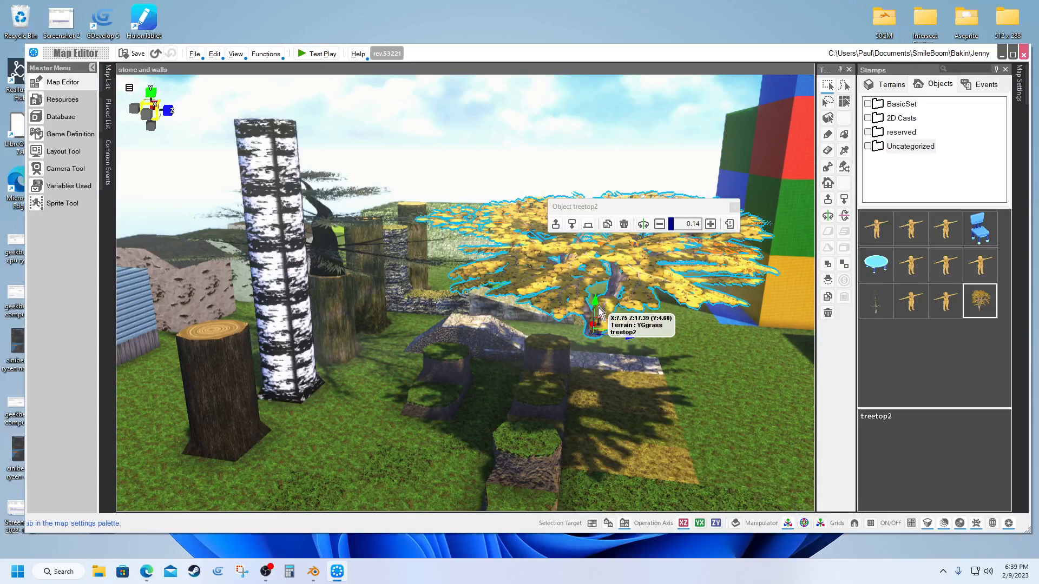
left_click_drag(596, 300, 598, 163)
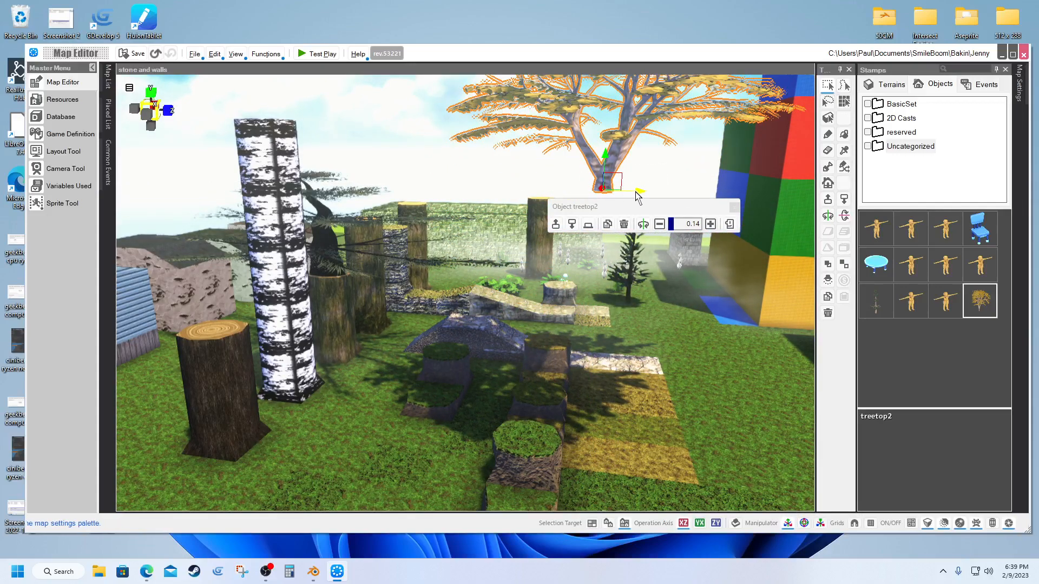
left_click_drag(637, 196, 270, 100)
left_click_drag(307, 143, 290, 143)
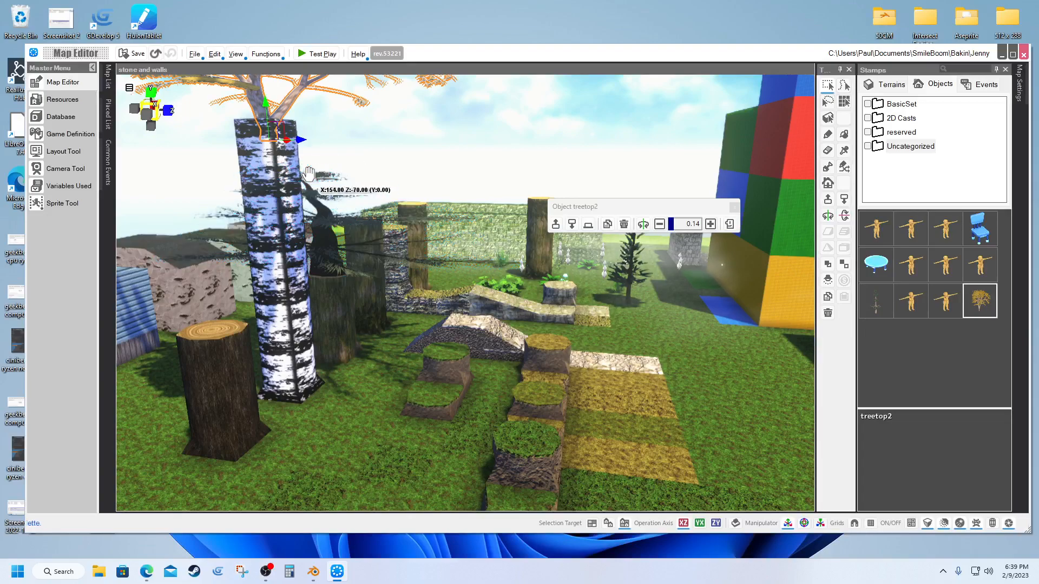
Step: Center treetop2 on the raised birch-bark trunk at about X 7.56, Z 11.37, check the fit from above, and deselect it
middle_click_drag(306, 170, 268, 193)
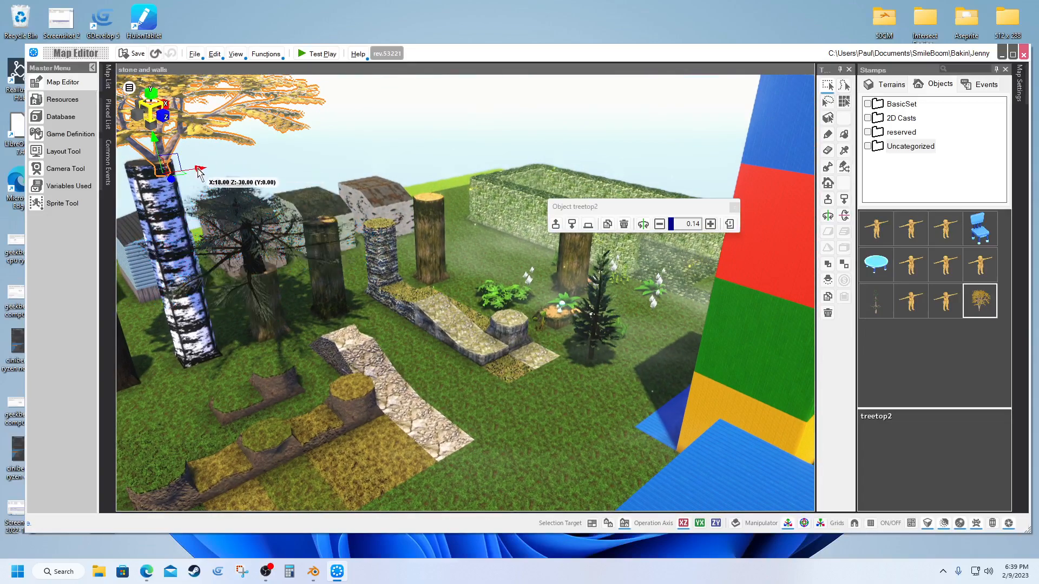
left_click_drag(194, 168, 189, 169)
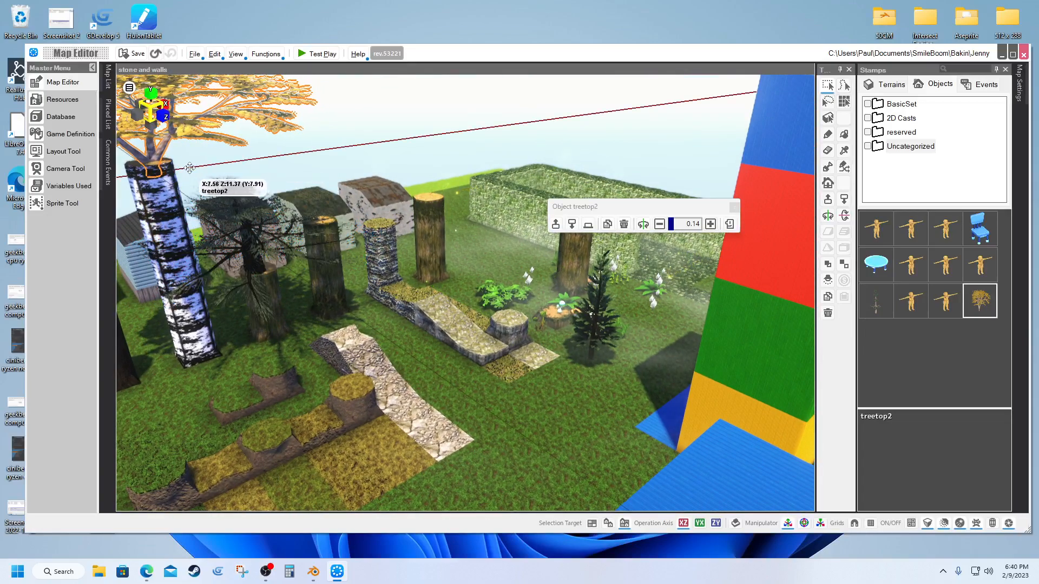
left_click_drag(145, 140, 147, 138)
middle_click_drag(160, 198, 194, 211)
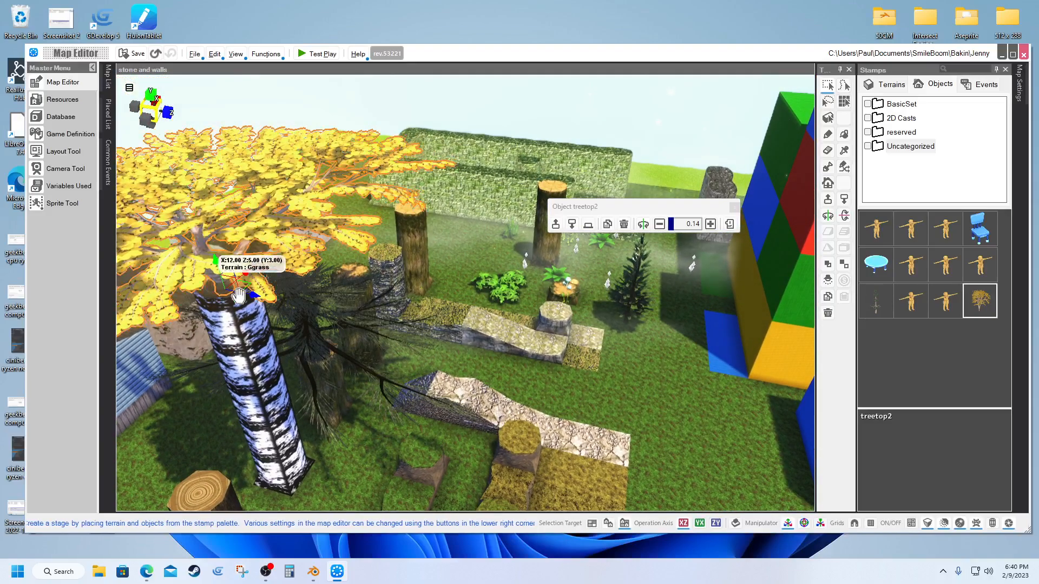
left_click(617, 389)
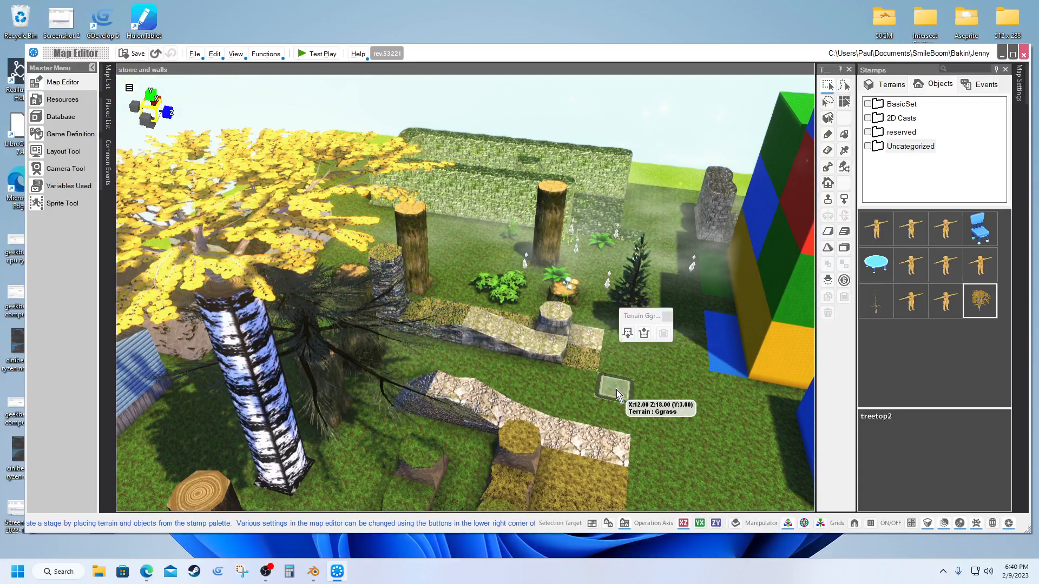
Step: Move treetop1 off its trunk along X to about 20.01, and raise the TallCtree1 trunk at X 15, Z 11 by several levels
left_click(324, 343)
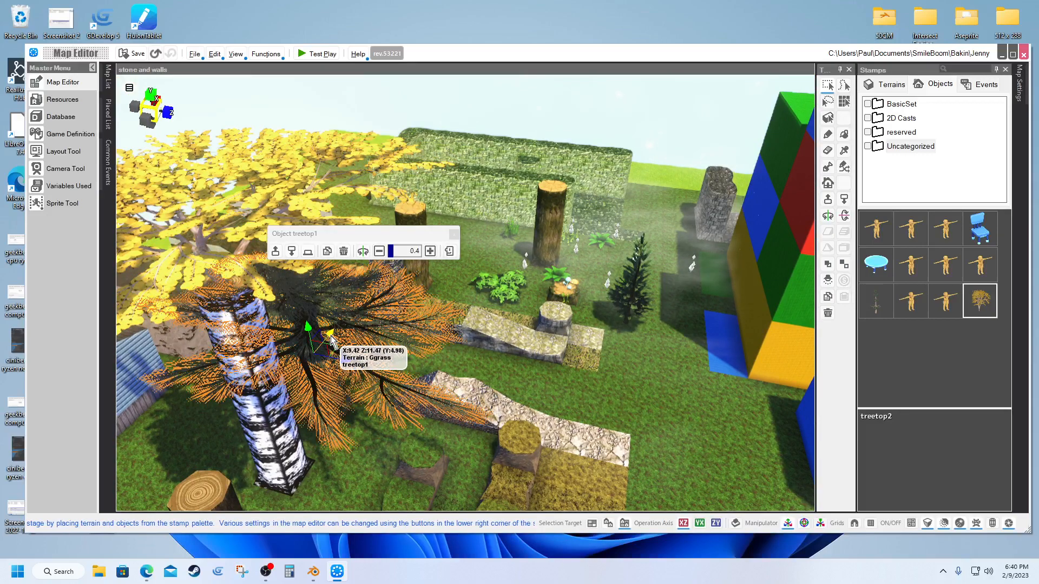
left_click_drag(331, 340, 440, 174)
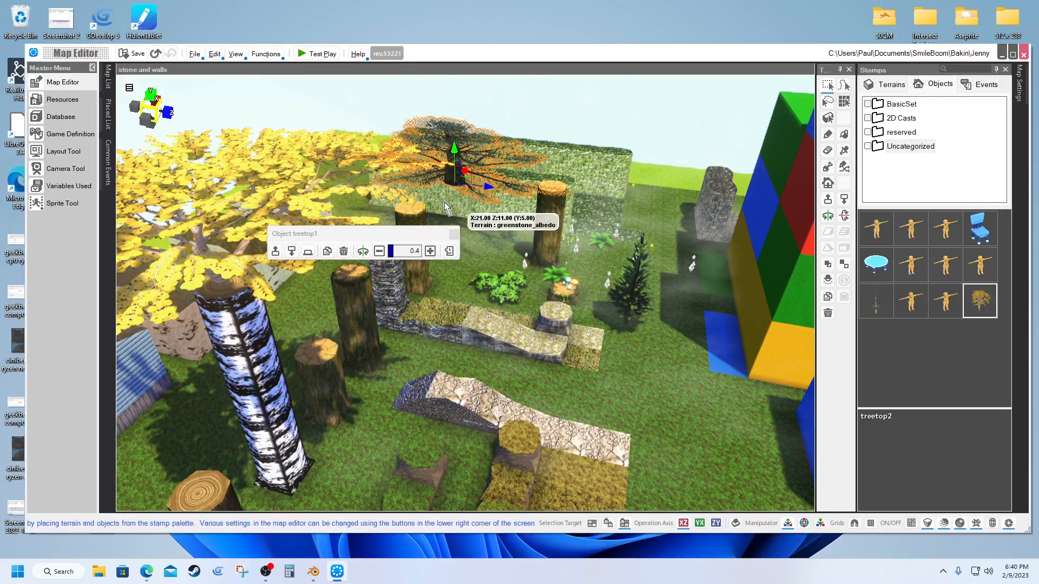
left_click(430, 160)
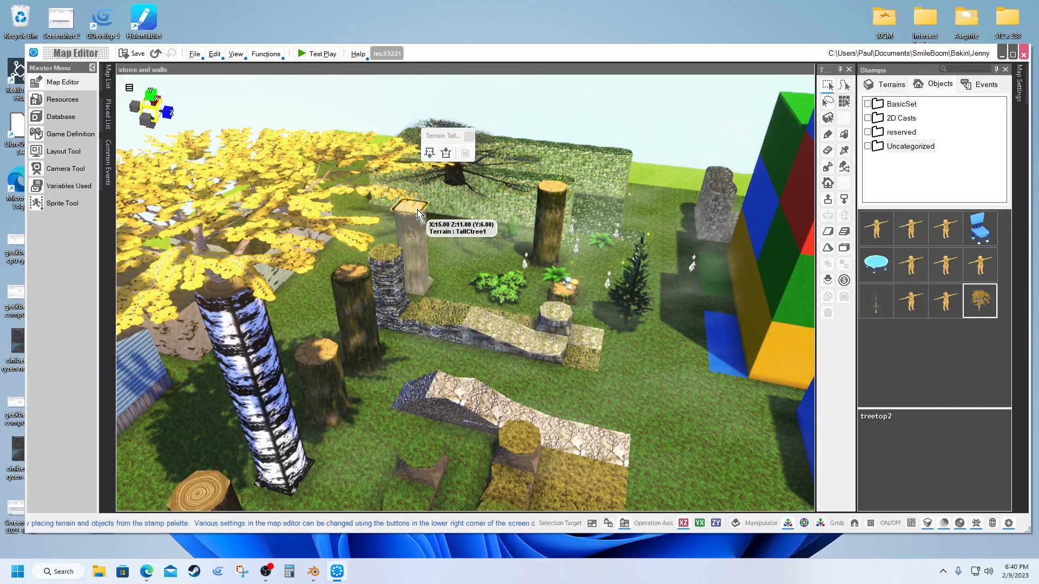
left_click(431, 155)
left_click(430, 155)
left_click(431, 155)
left_click(431, 155)
left_click(430, 155)
left_click(431, 155)
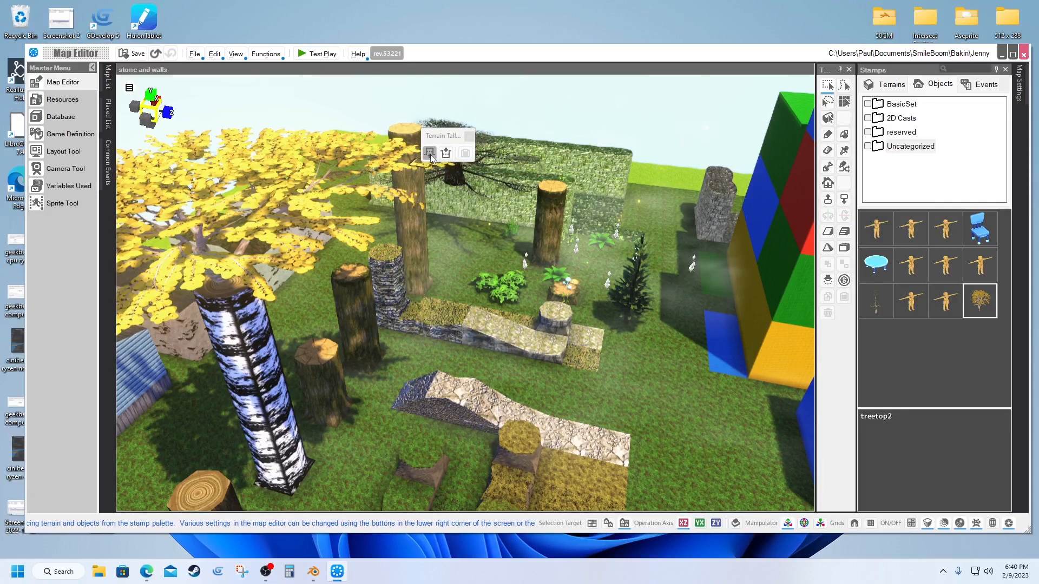
left_click(431, 155)
left_click(431, 155)
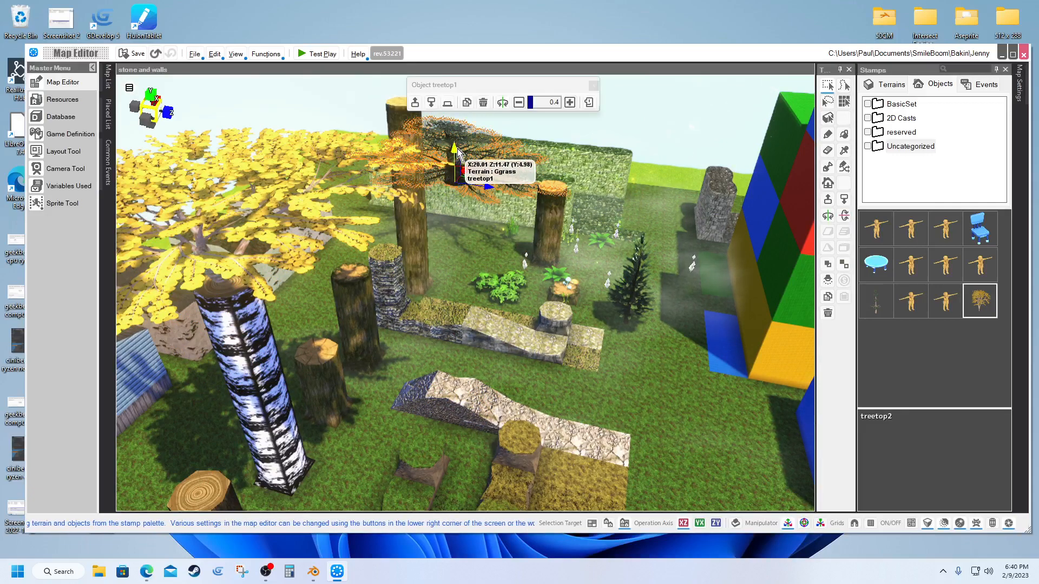
Step: Lift treetop1 to about Y 7.72 and shift it along Z to about 9.94, near the raised TallCtree1 trunk
left_click_drag(454, 147, 449, 75)
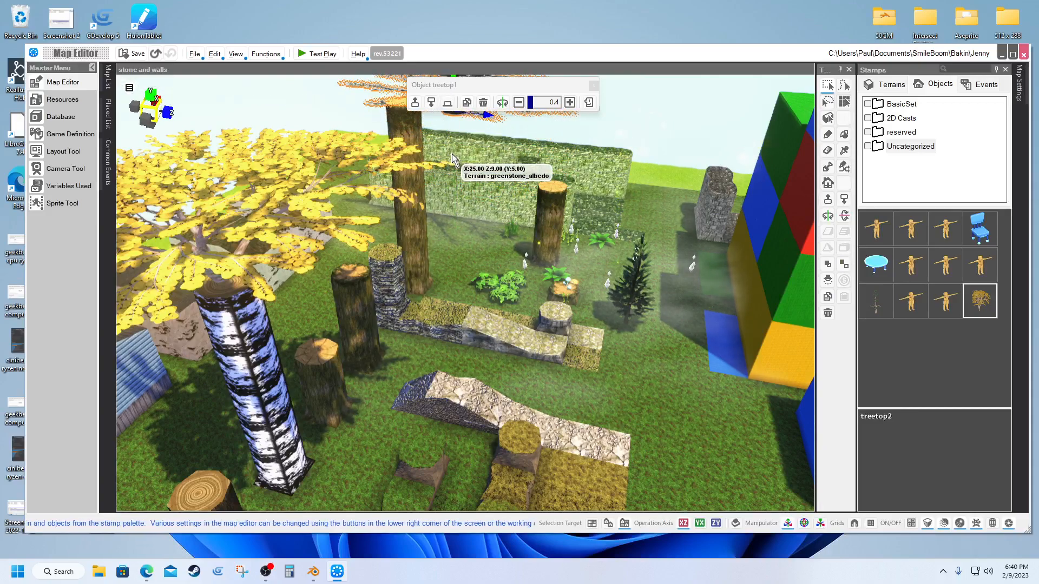
scroll(452, 154, "up", 3)
scroll(452, 154, "down", 5)
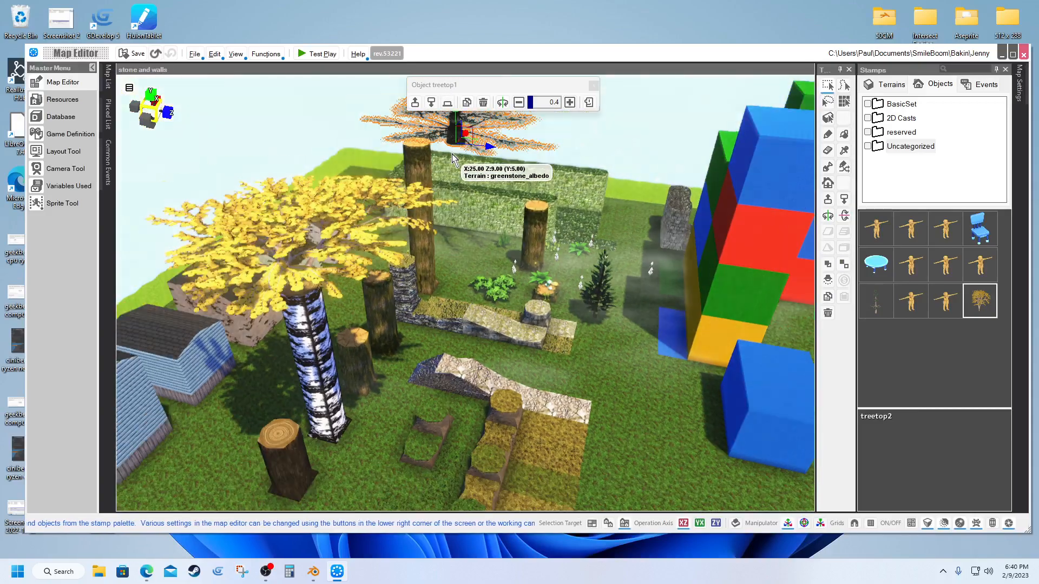
left_click_drag(485, 146, 447, 139)
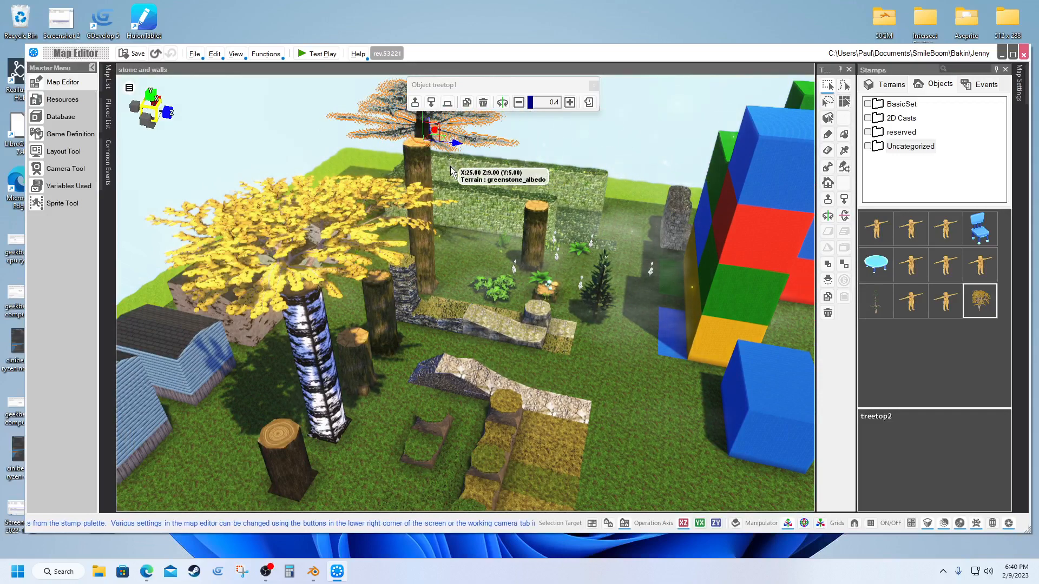
scroll(449, 165, "up", 4)
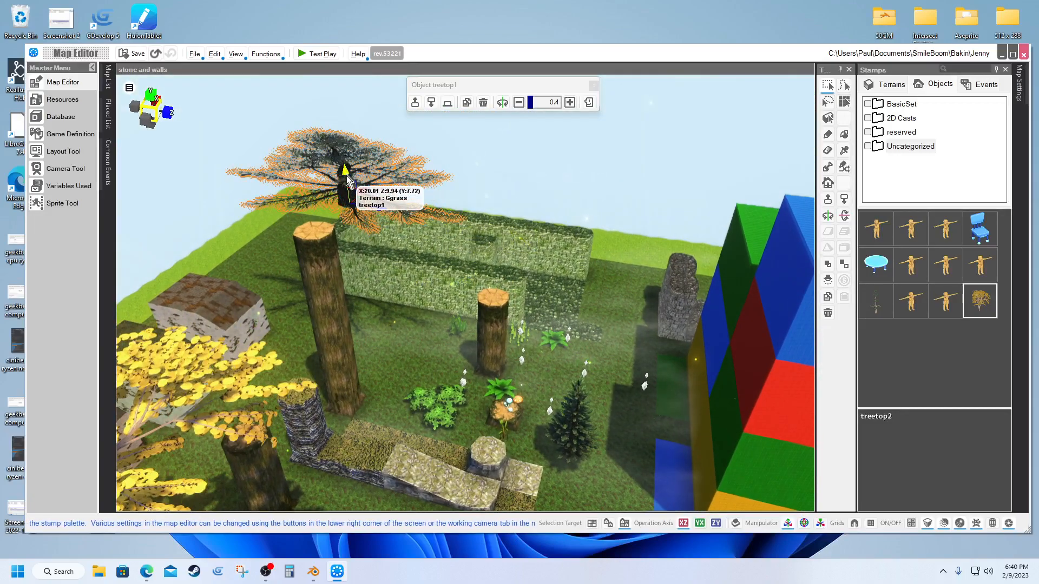
Step: Move treetop1 over the top of the raised TallCtree1 trunk, to about X 15.9, Z 11.2, Y 9.1
left_click_drag(347, 175, 286, 183)
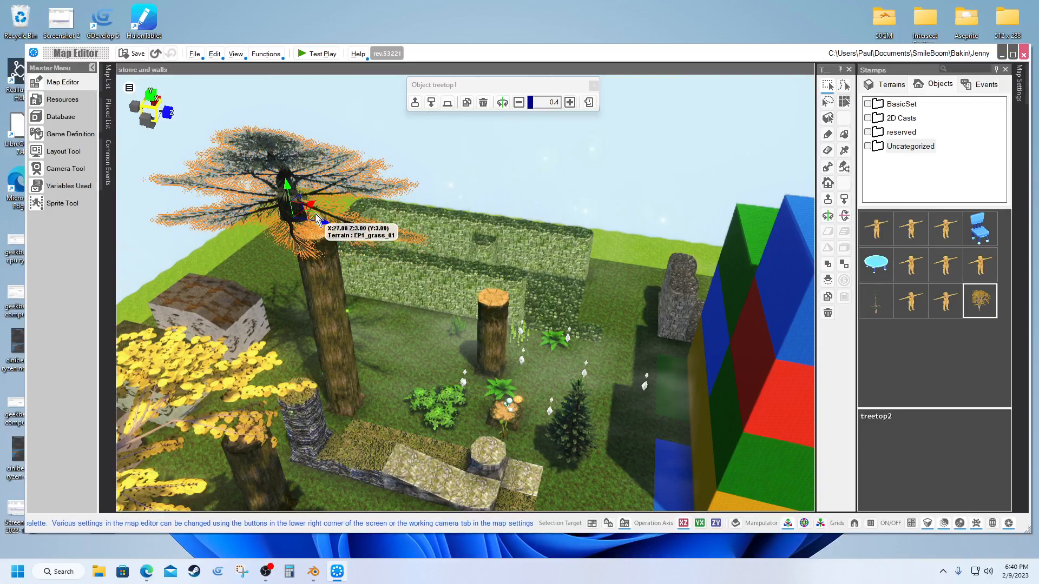
left_click_drag(322, 224, 288, 201)
mouse_move(326, 232)
left_mouse_down()
mouse_move(333, 217)
mouse_move(342, 235)
left_mouse_up()
left_click(387, 345)
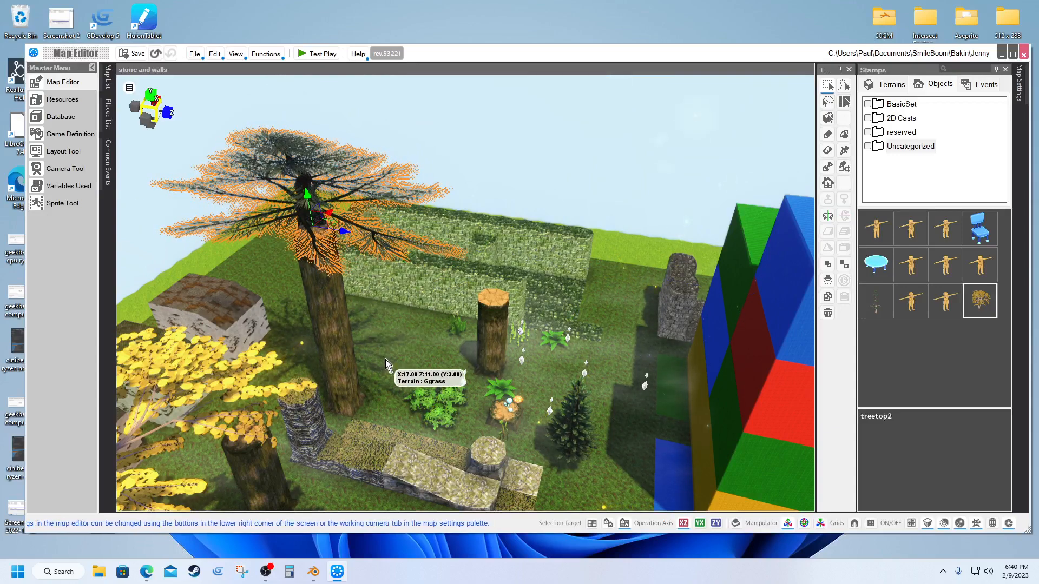
Step: Fine-tune treetop1 so its base sits centered on the TallCtree1 trunk at about X 15.42, Z 11.46, Y 9.10, and deselect it
left_click(327, 215)
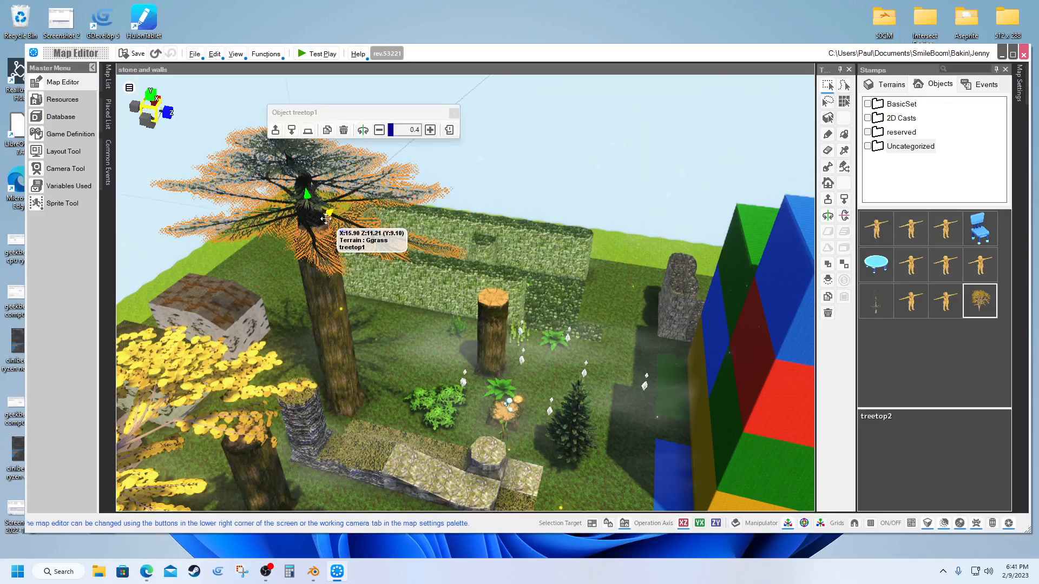
left_click_drag(325, 218, 347, 239)
left_click(400, 362)
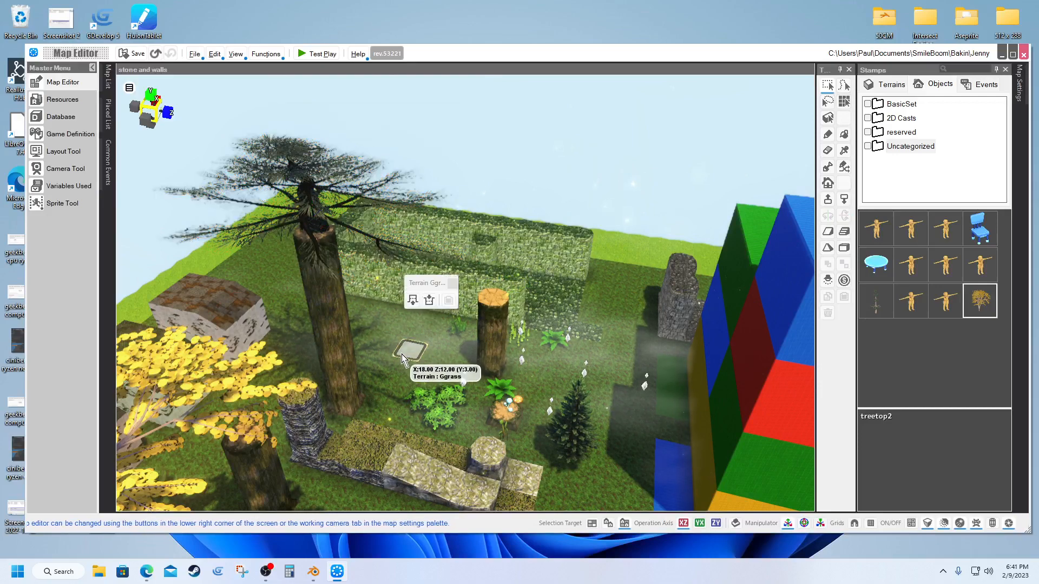
scroll(333, 294, "up", 2)
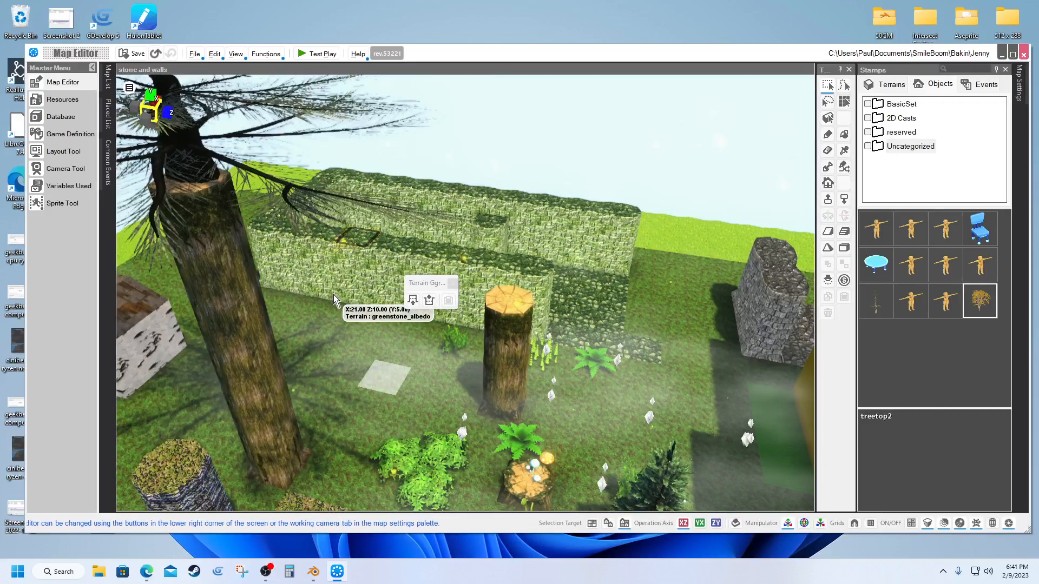
scroll(334, 294, "down", 2)
left_click(274, 197)
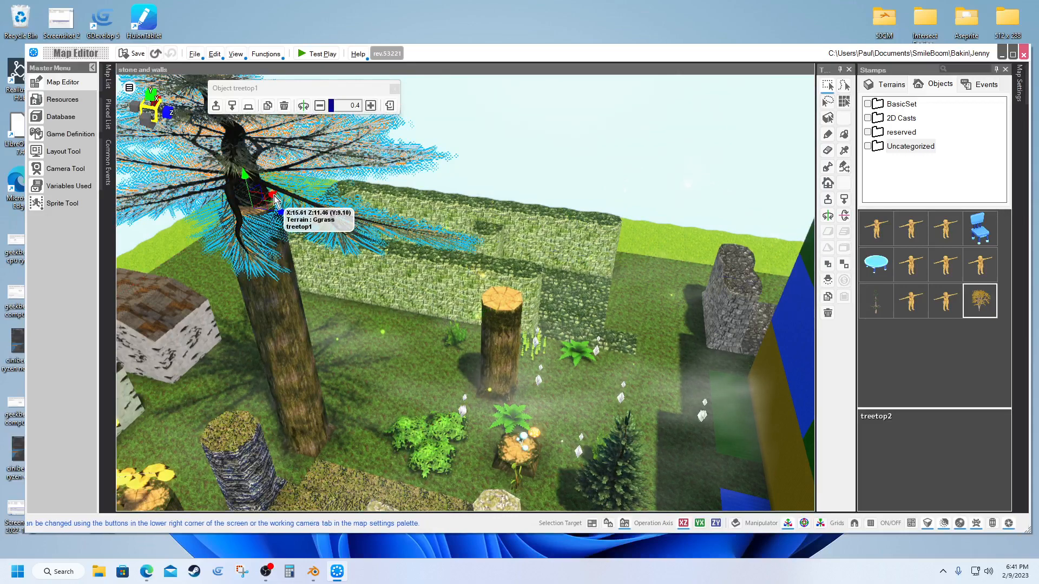
left_click_drag(269, 195, 264, 197)
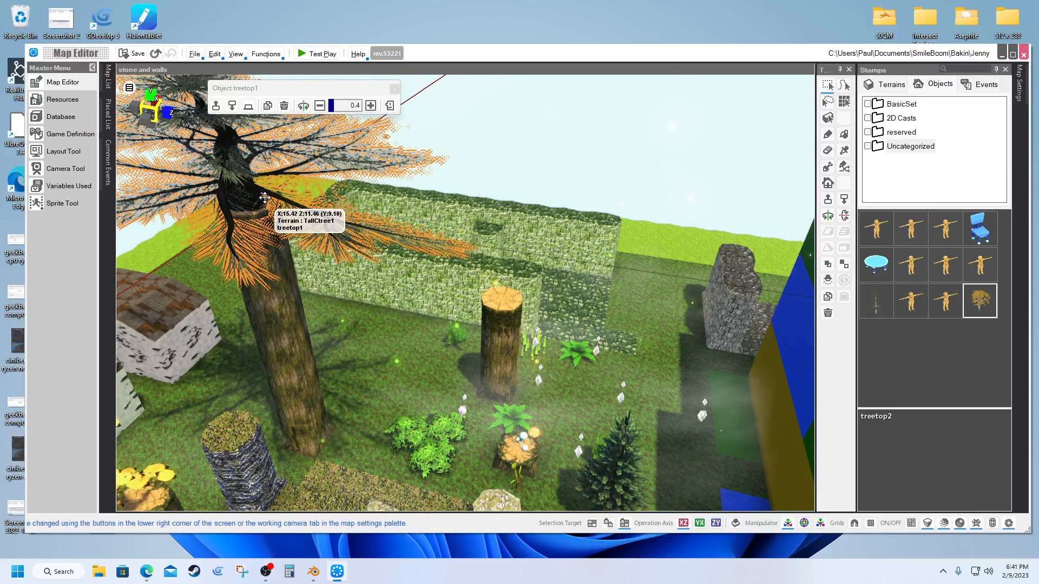
left_click(346, 319)
Step: Start a test play with a new game and walk the character past the trunks to the raised TallCtree1 tree
left_click(310, 55)
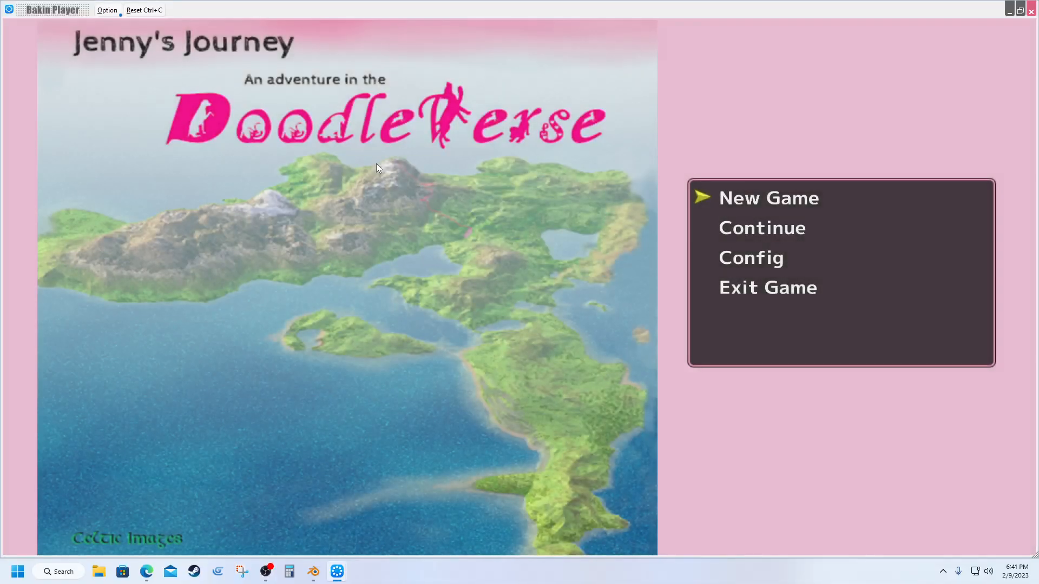
key("Return")
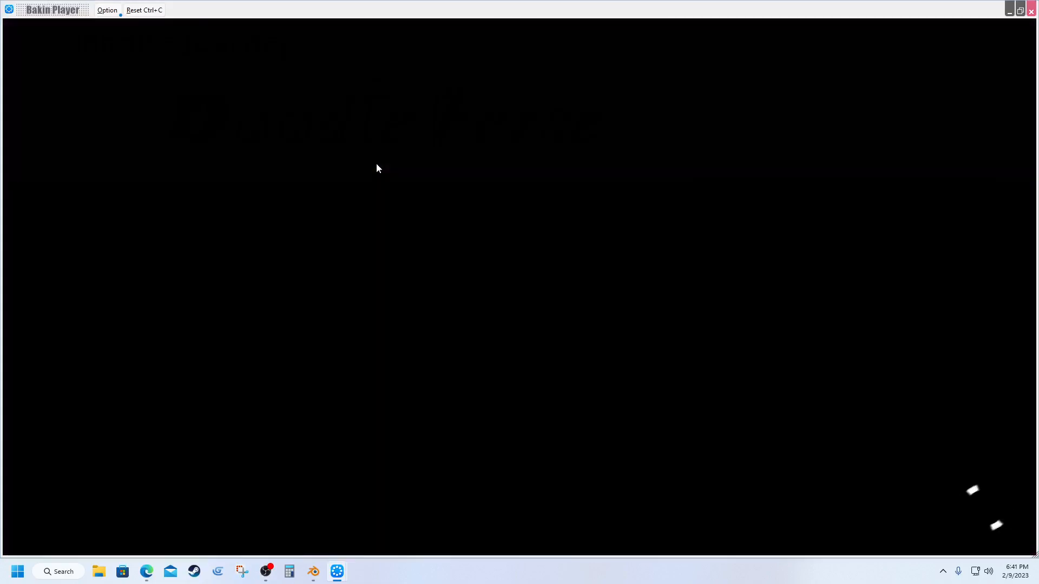
key("Up")
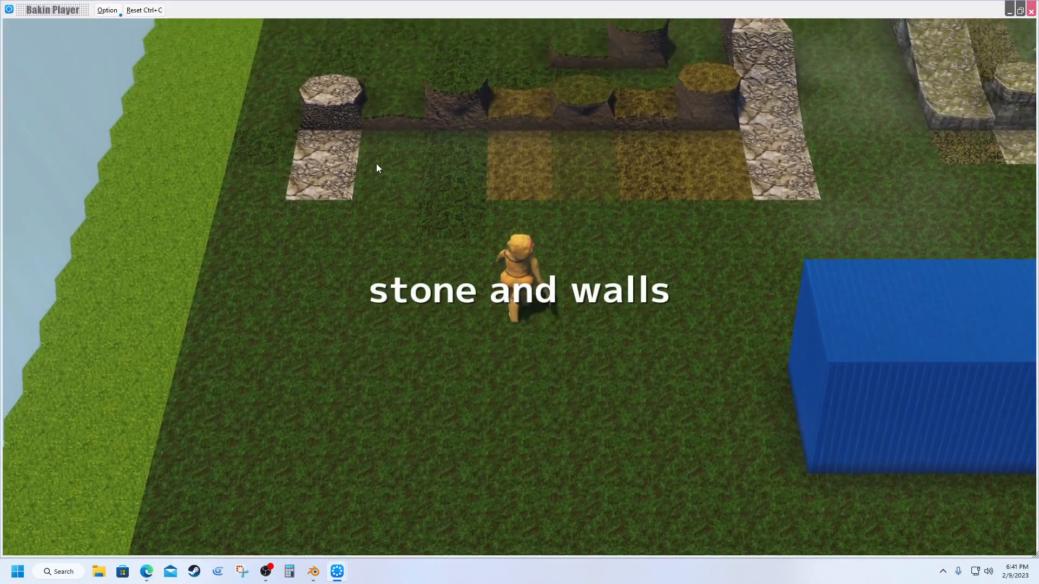
key("Up")
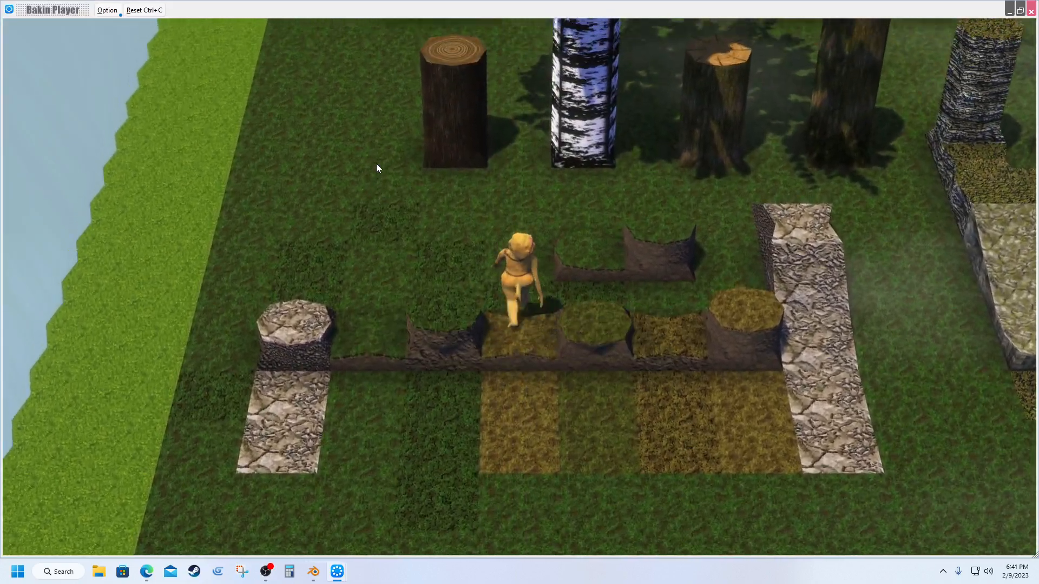
key("Up")
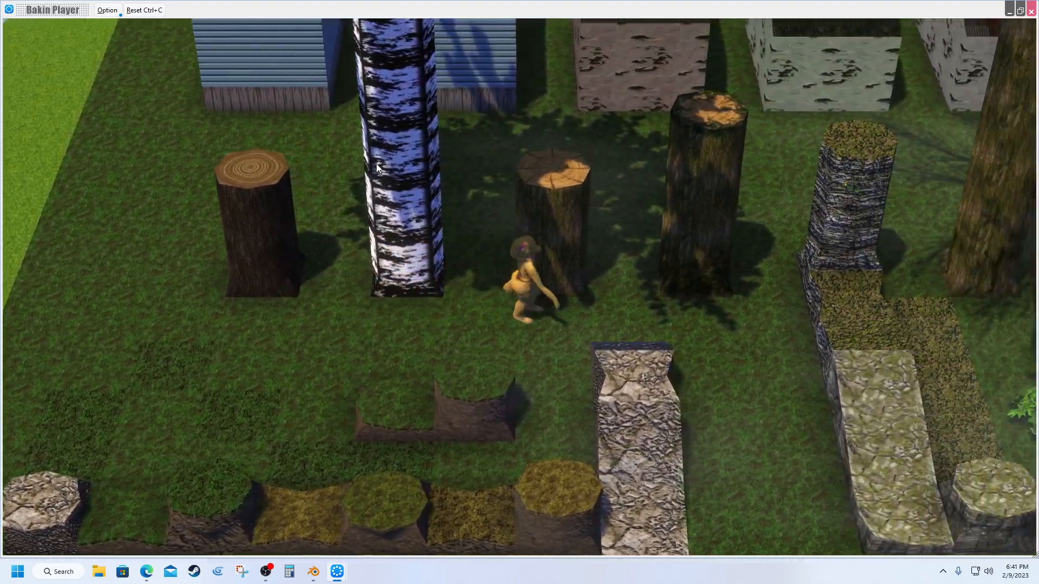
key("Right")
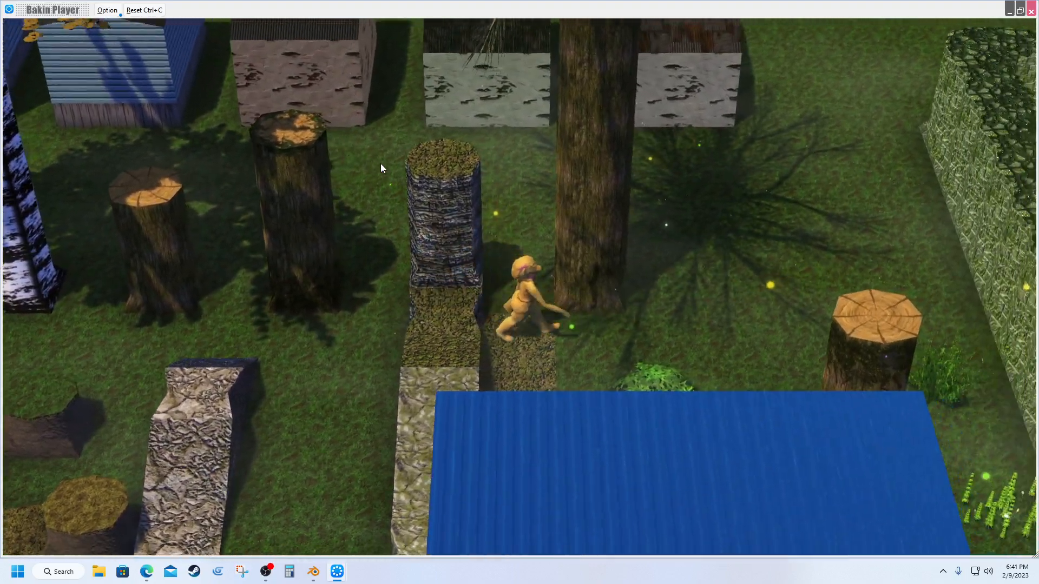
key("Right")
Step: Lower the game camera and walk the character back toward the map corner to view the trees from a distance
mouse_move(508, 189)
middle_mouse_down()
mouse_move(508, 172)
mouse_move(523, 167)
mouse_move(514, 171)
middle_mouse_up()
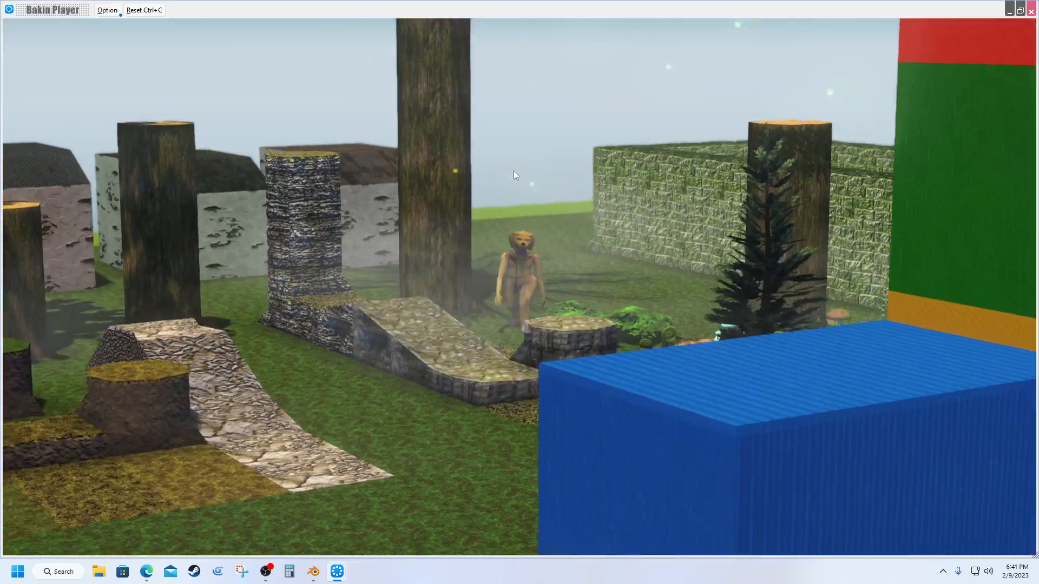
key("Down")
key("Left")
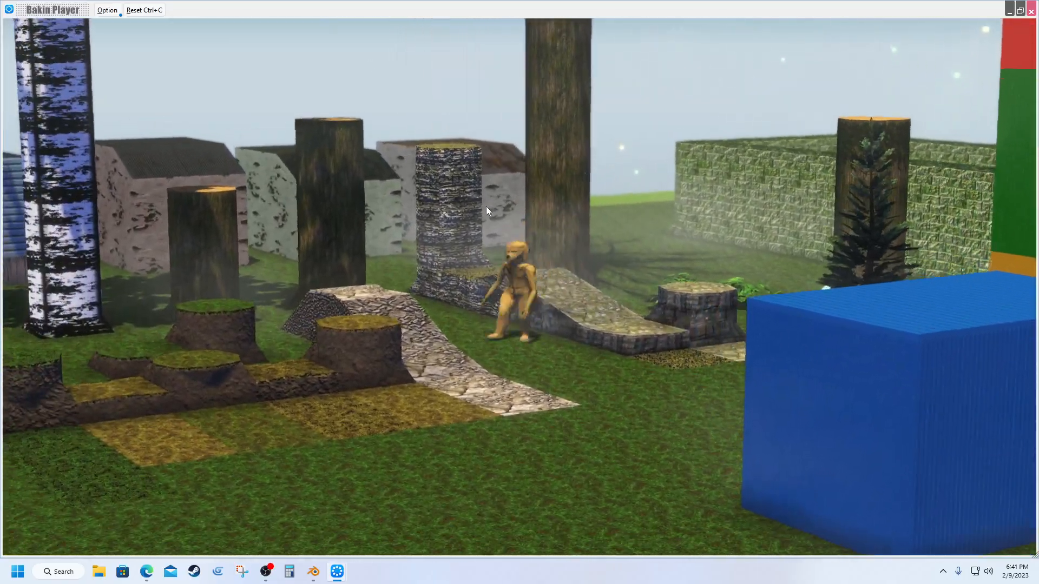
key("Down")
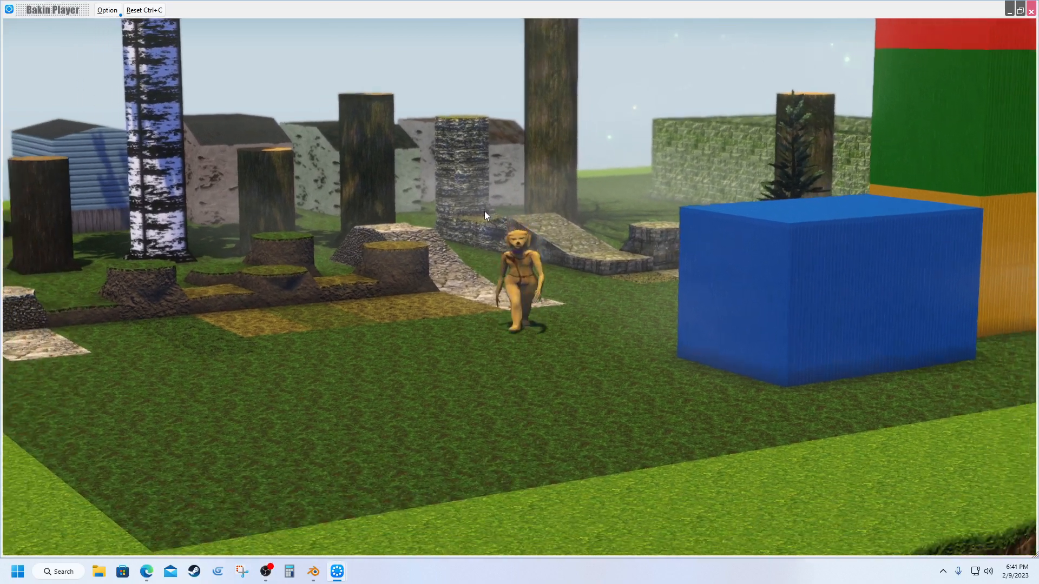
key("Left")
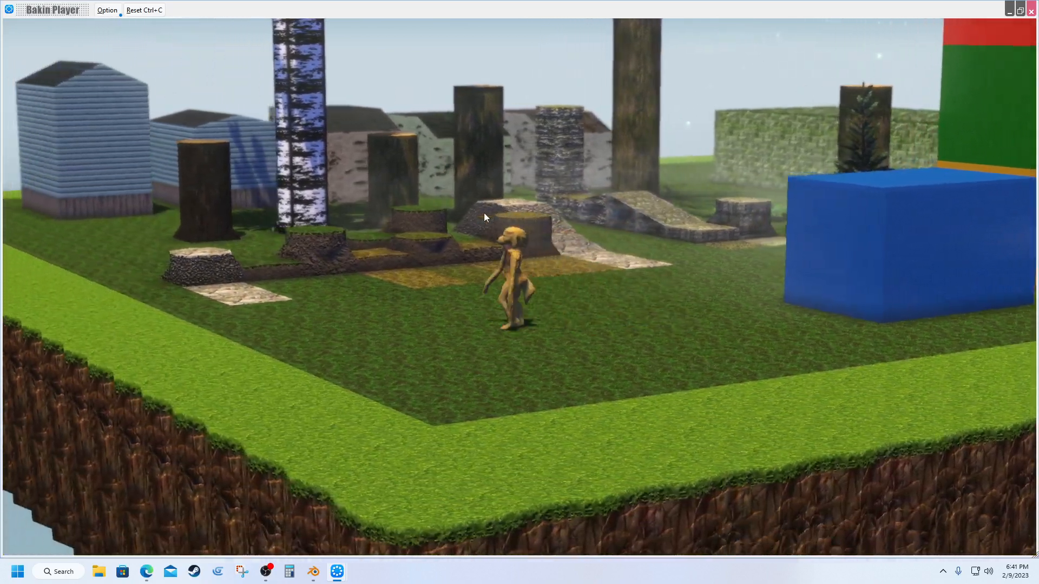
key("Down")
right_click_drag(484, 212, 327, 332)
Step: Switch to Blender to inspect the generated tree's trunk base, then return to Bakin and end the test play
left_click(314, 573)
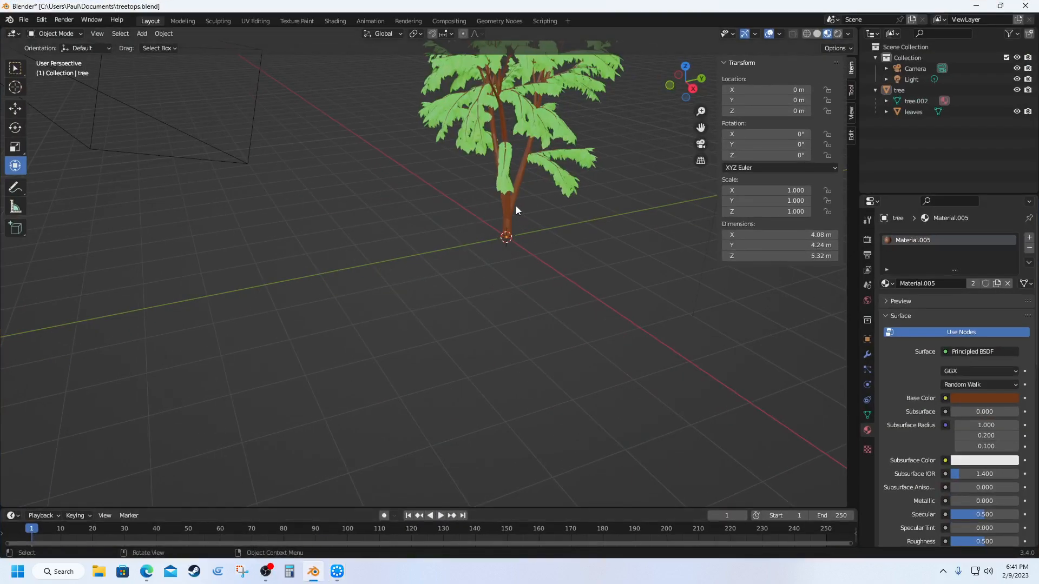
left_click(507, 203)
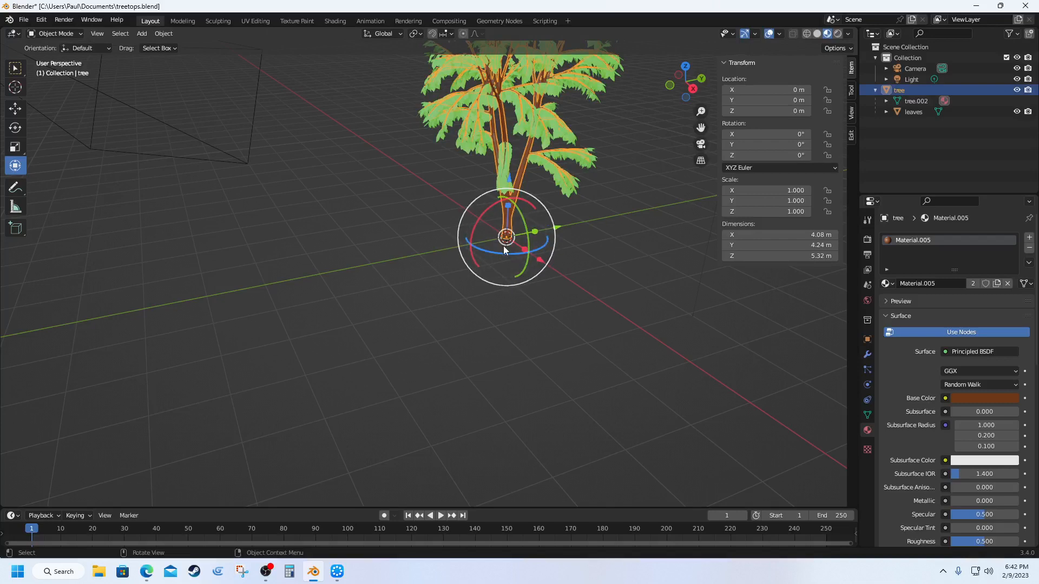
left_click(974, 6)
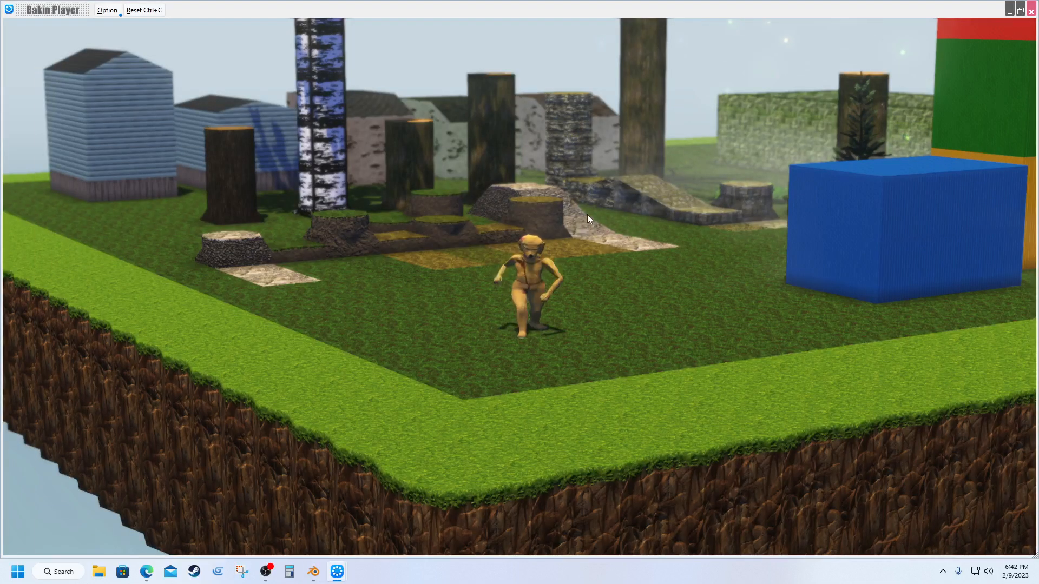
left_click(1031, 12)
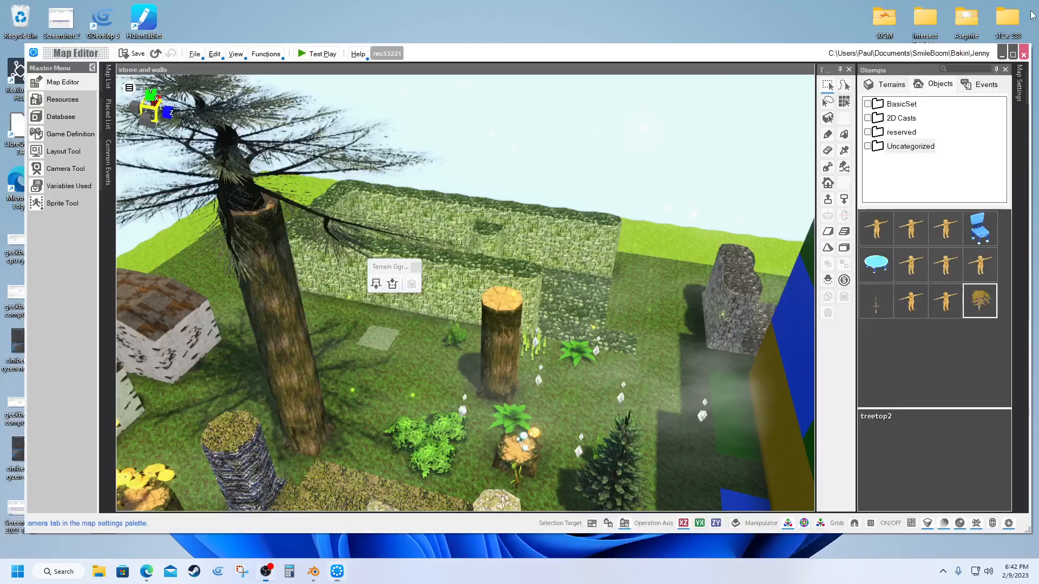
Step: Try to lower the TallCtree1 trunk at X 15, Z 11 beneath treetop1
scroll(463, 289, "down", 2)
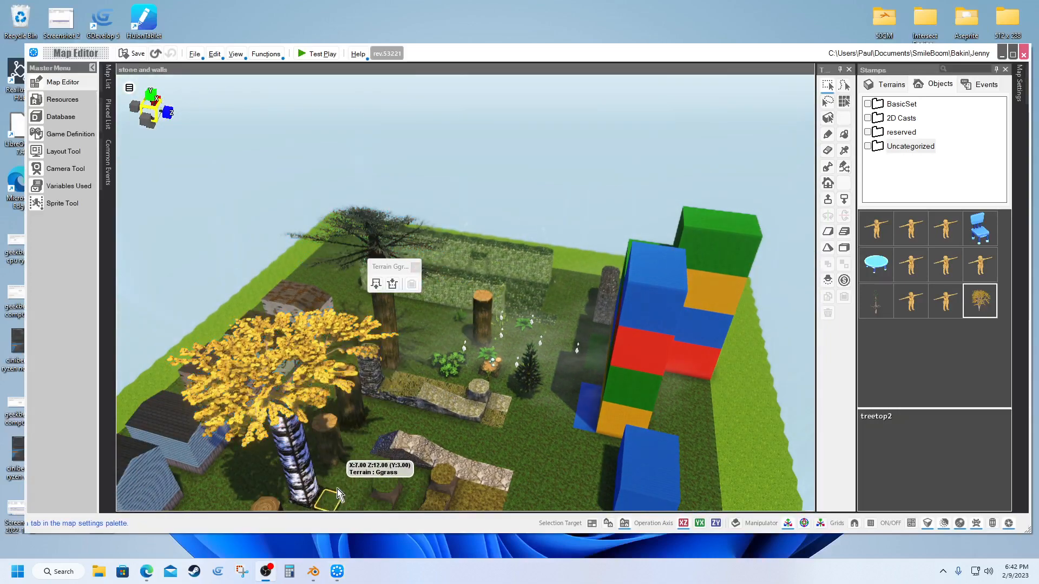
left_click(384, 303)
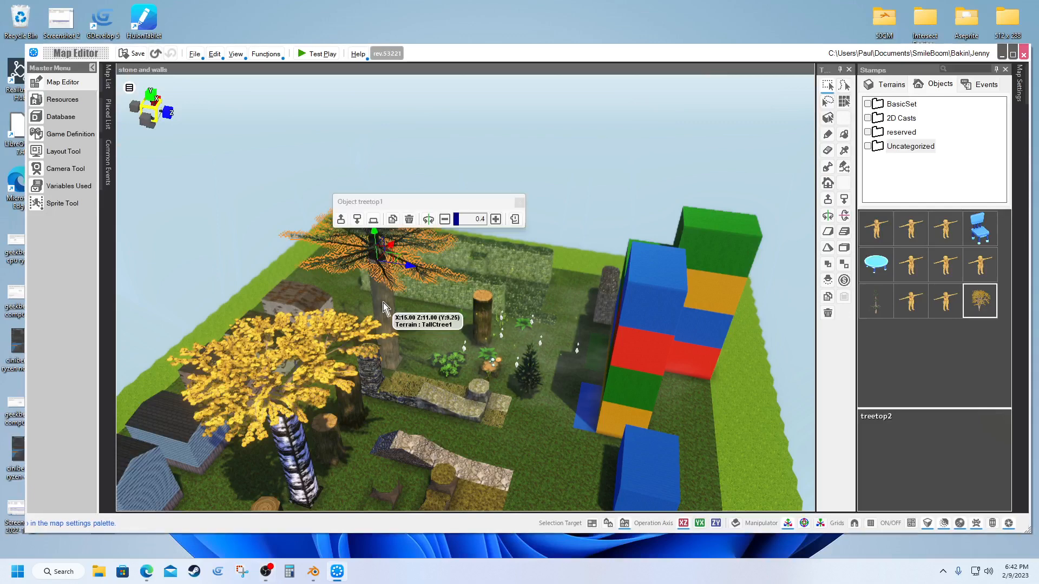
left_click(357, 219)
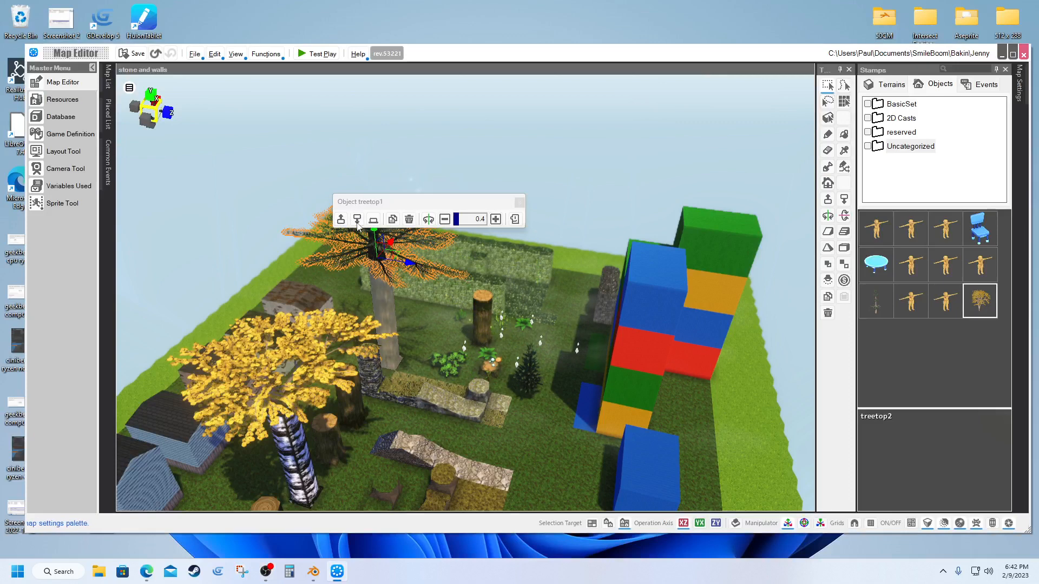
left_click(384, 314)
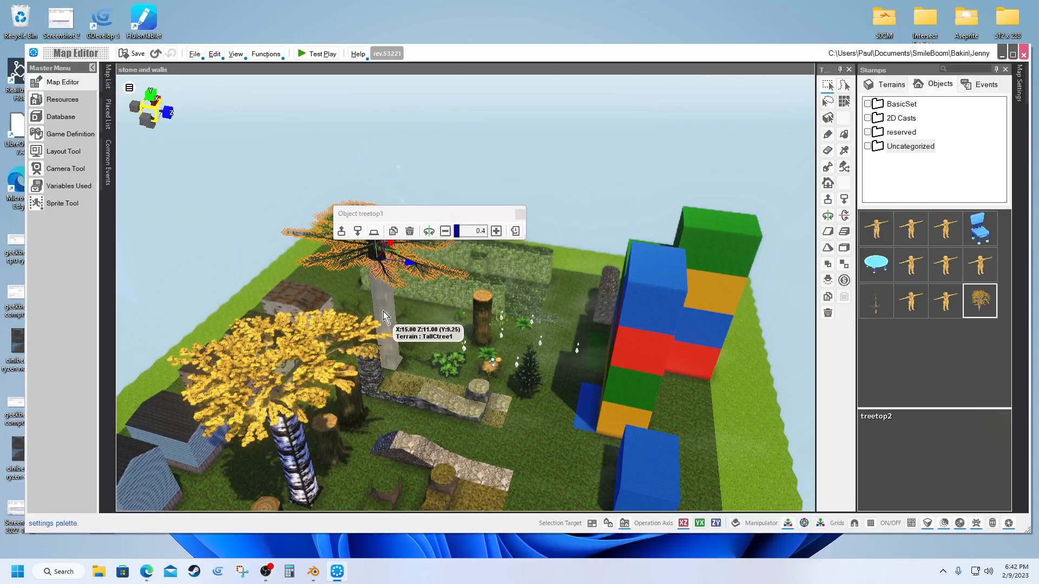
left_click(358, 235)
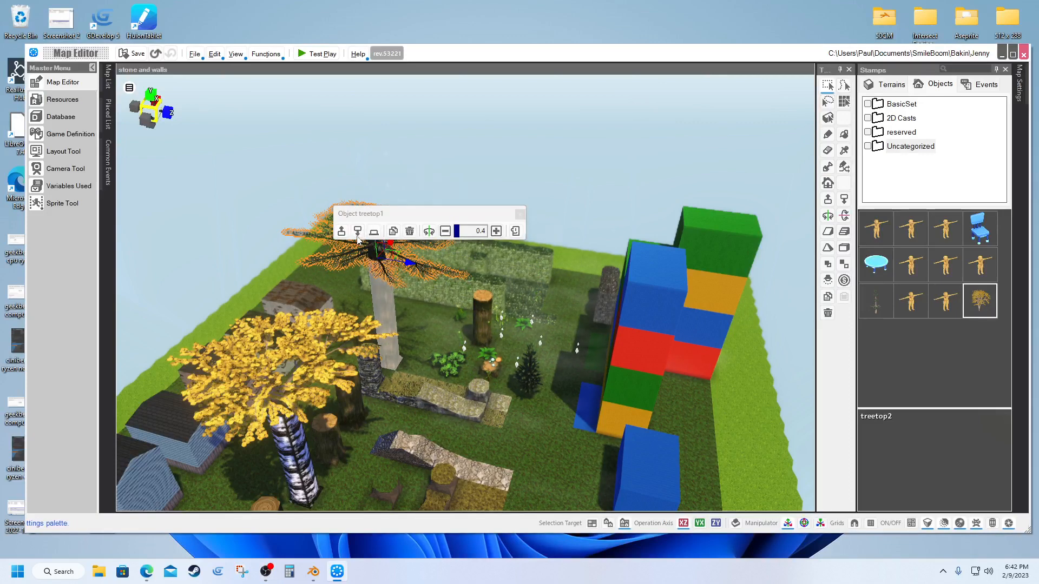
left_click(383, 305)
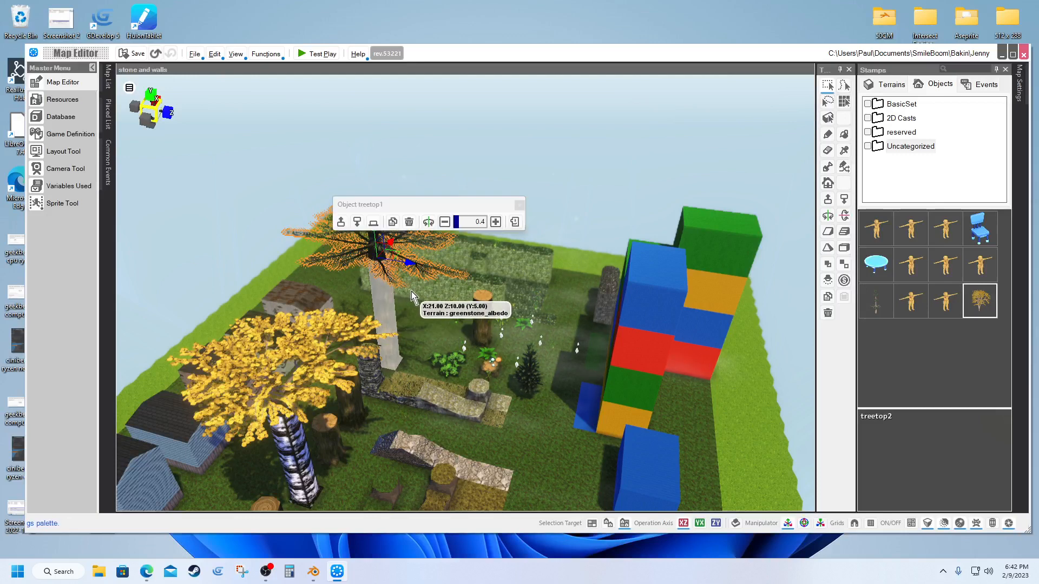
Step: Raise treetop1 clear of the TallCtree1 trunk, to about Y 10.86
left_click_drag(399, 209, 493, 184)
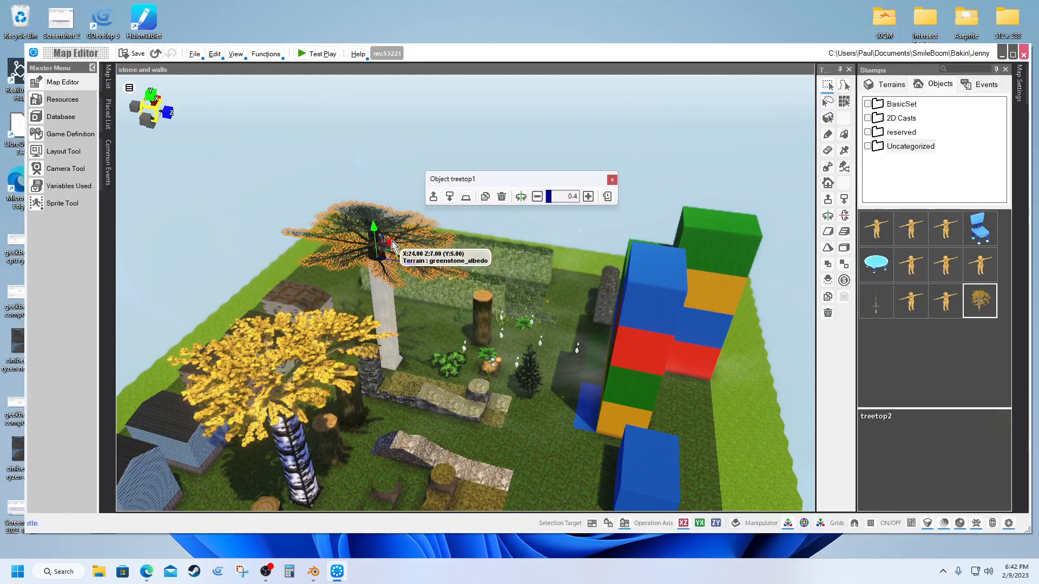
left_click_drag(373, 224, 367, 181)
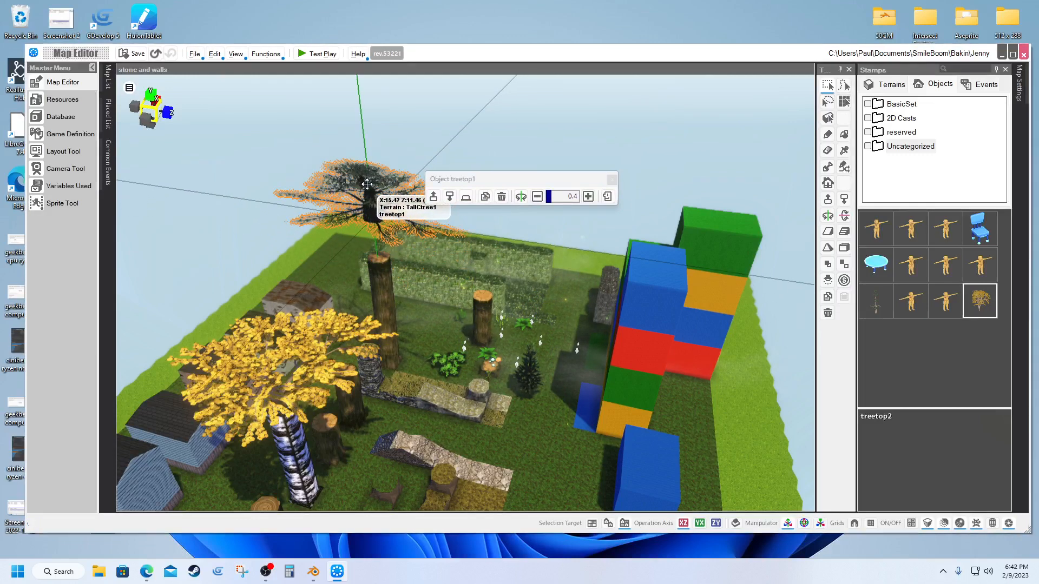
left_click(379, 259)
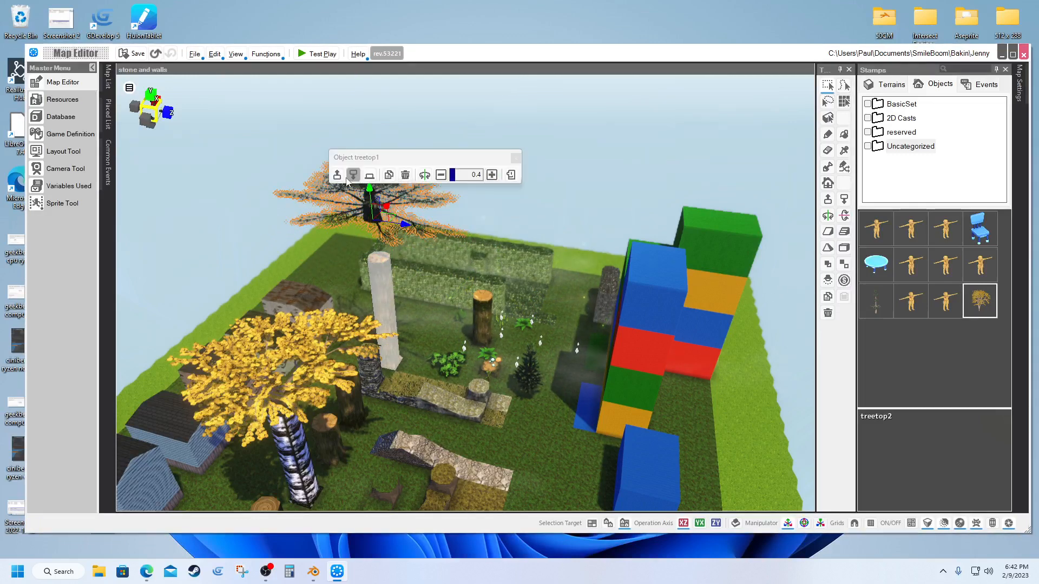
left_click(355, 176)
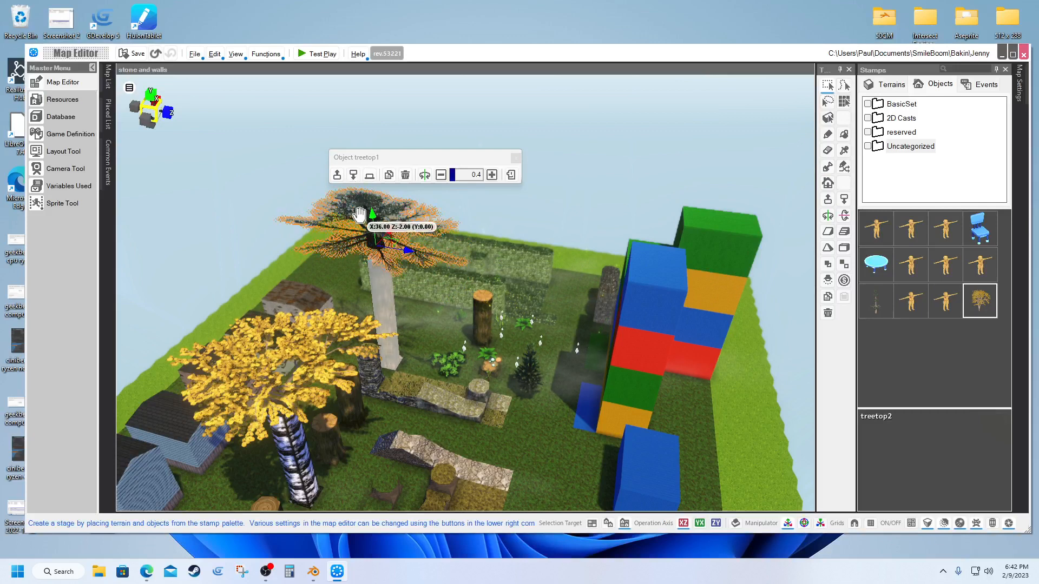
left_click(338, 176)
left_click(338, 176)
left_click(338, 176)
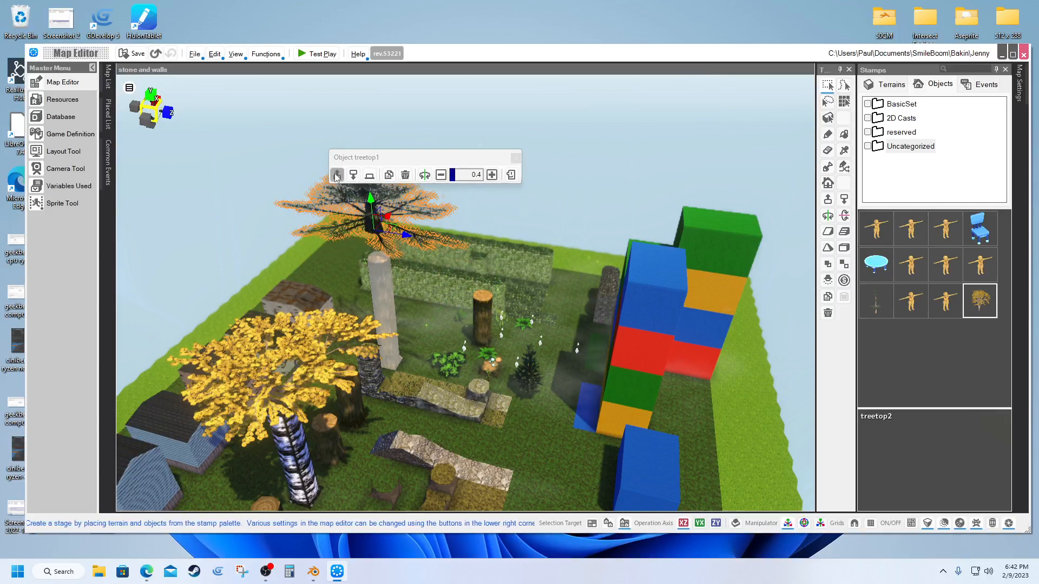
left_click(338, 176)
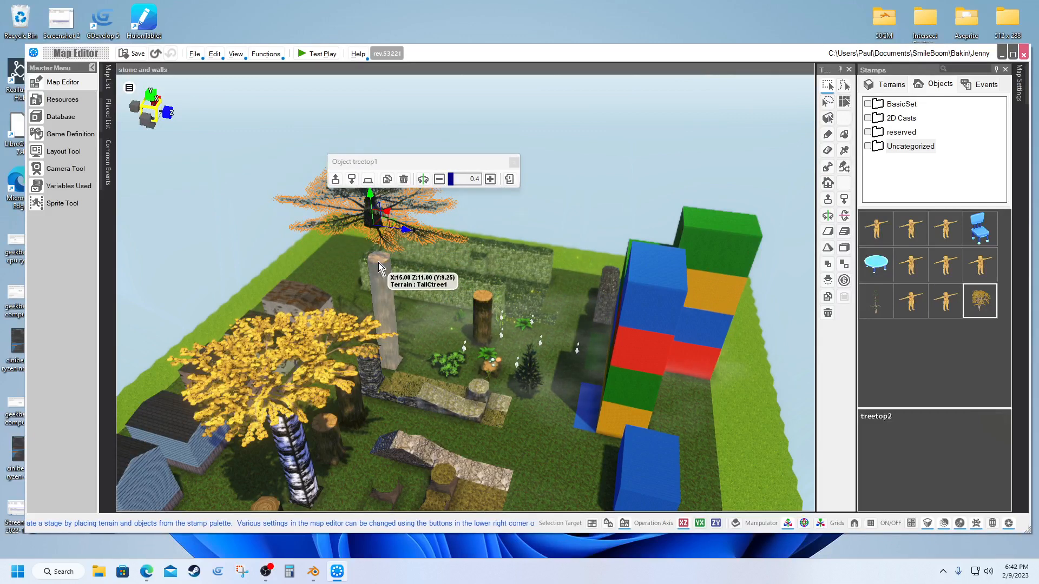
Step: Try to select the TallCtree1 trunk at X 15, Z 11 without also selecting treetop1
left_click(381, 276)
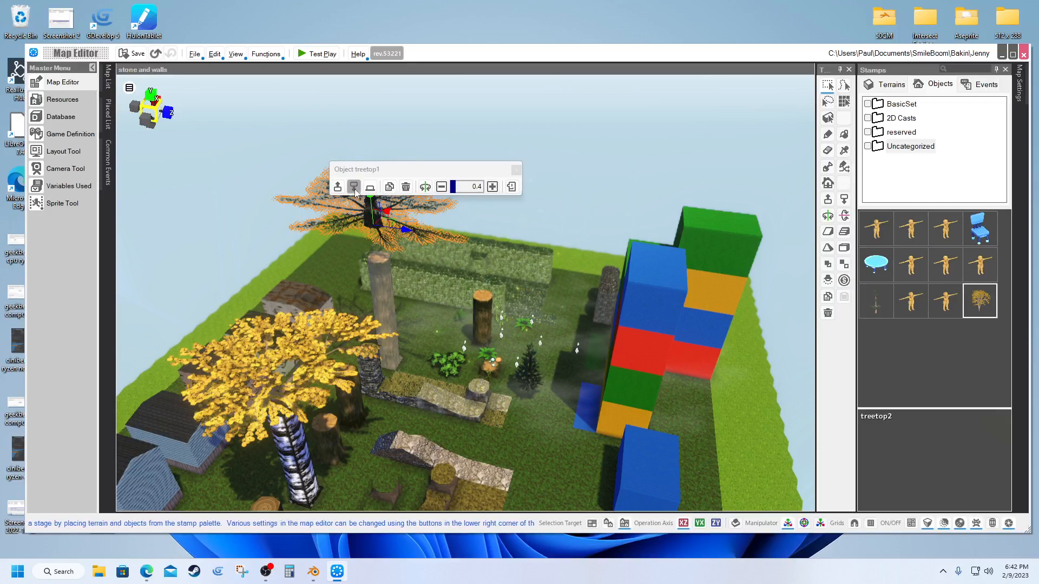
left_click(417, 329)
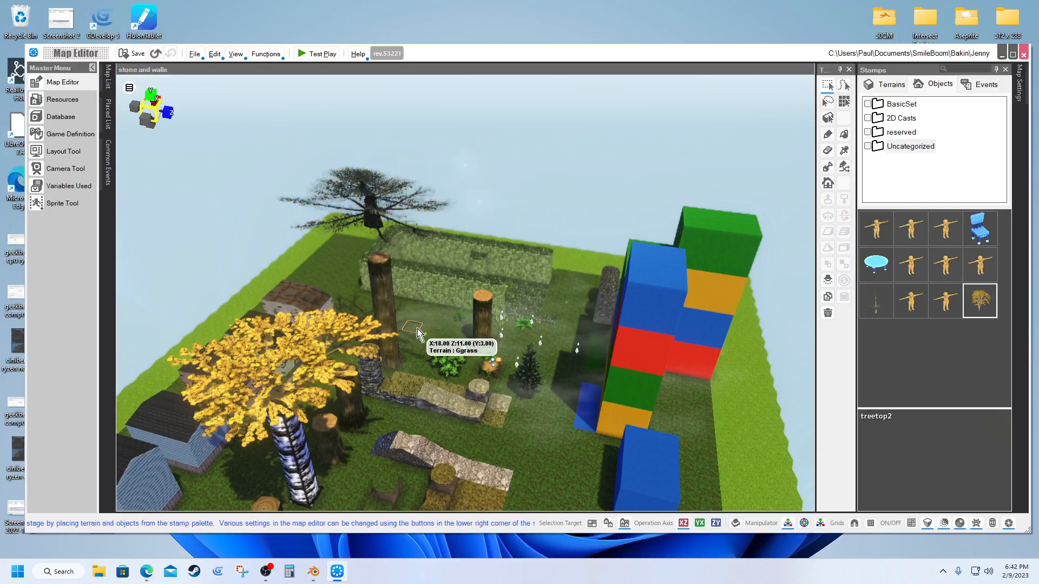
left_click(391, 317)
left_click(391, 316)
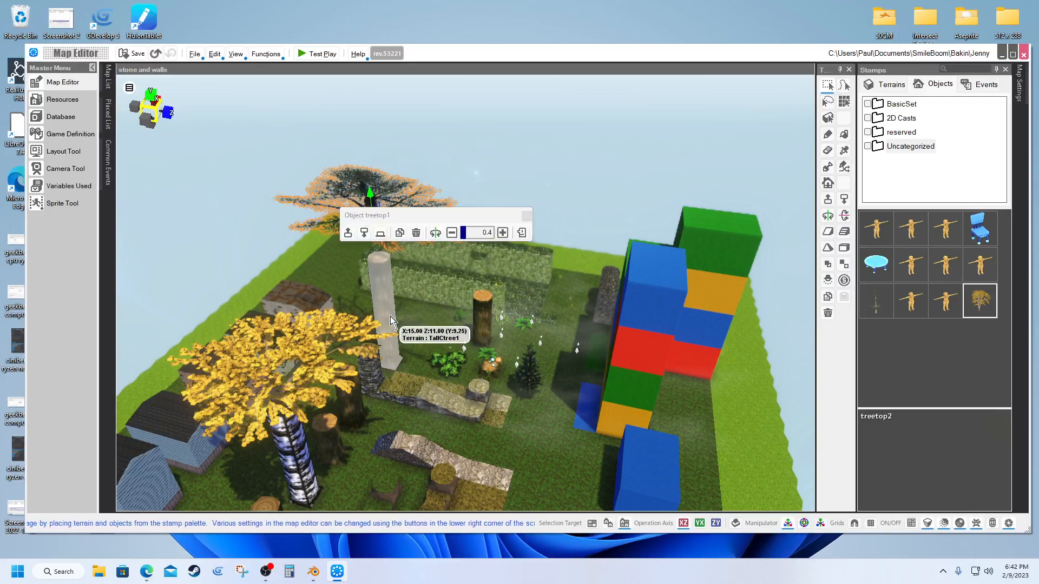
left_click(423, 326)
Step: Move treetop1 away from its trunk along X to about 18.72, and select the TallCtree1 trunk on its own
middle_click_drag(423, 325, 418, 354)
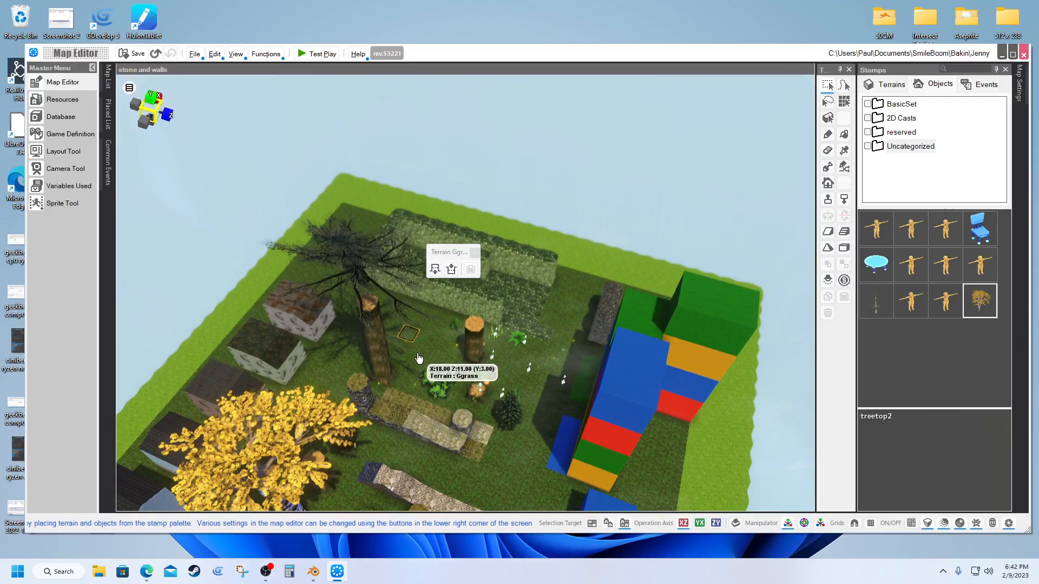
left_click(361, 272)
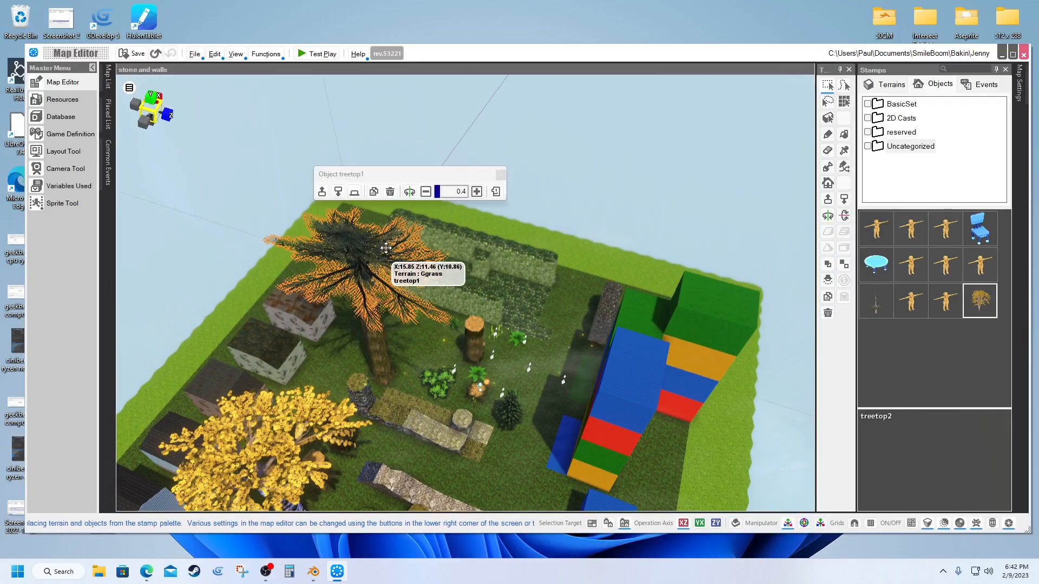
left_click_drag(385, 248, 362, 290)
left_click(373, 306)
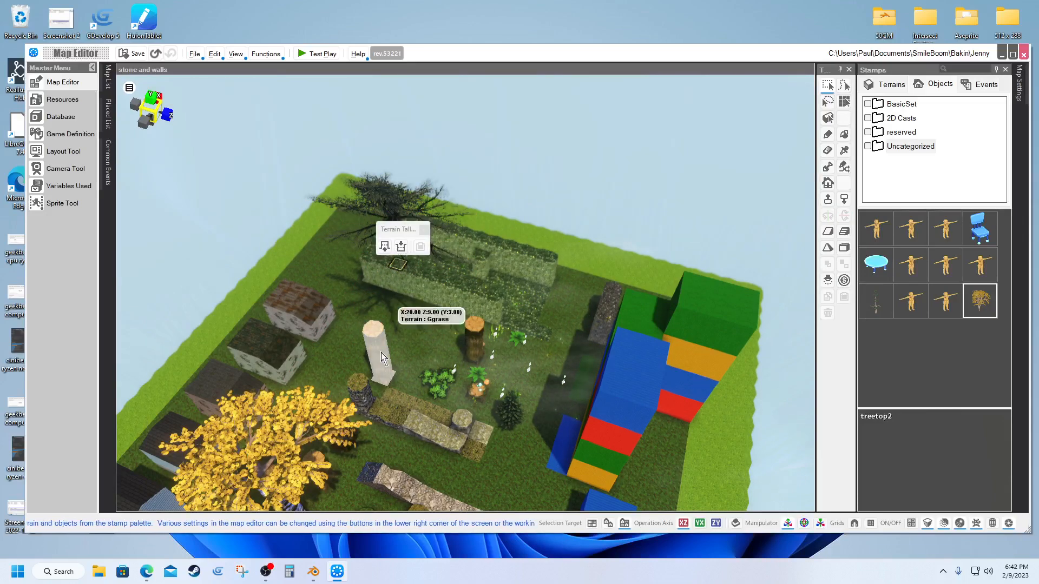
Step: Lower treetop1 to about Y 7.59
middle_click_drag(383, 354, 374, 280)
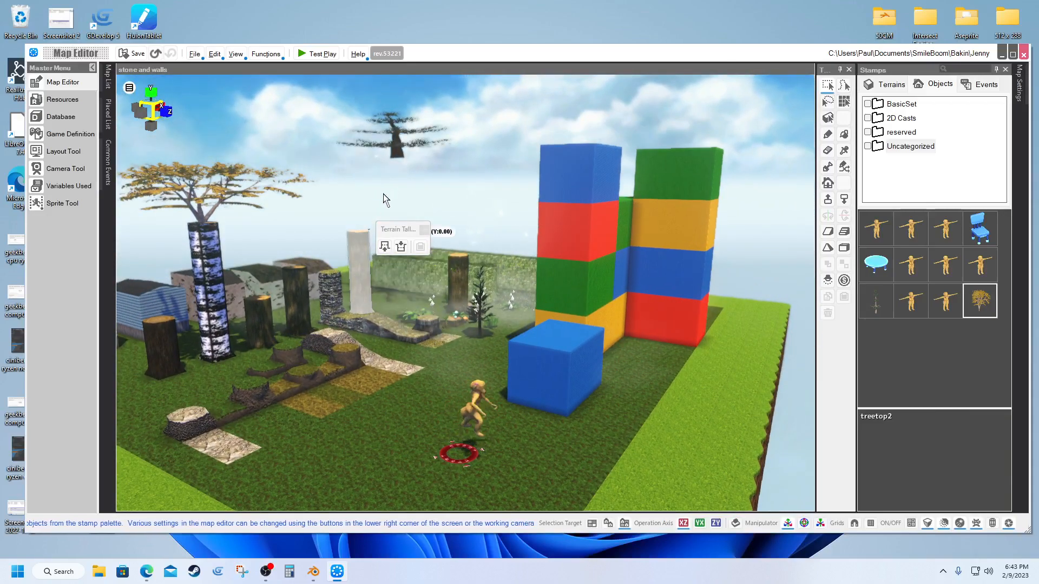
left_click(391, 153)
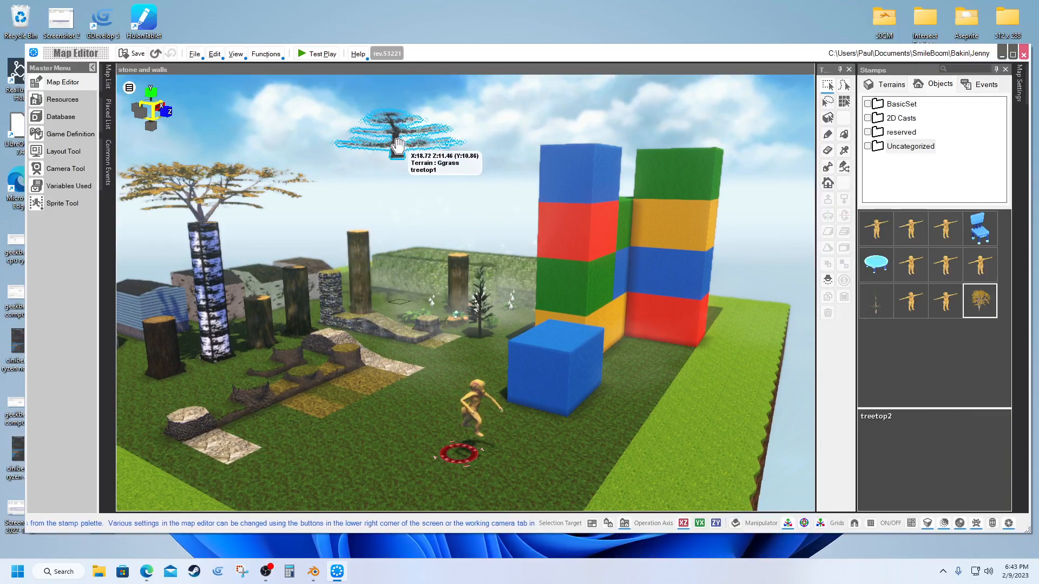
left_click_drag(396, 125, 414, 203)
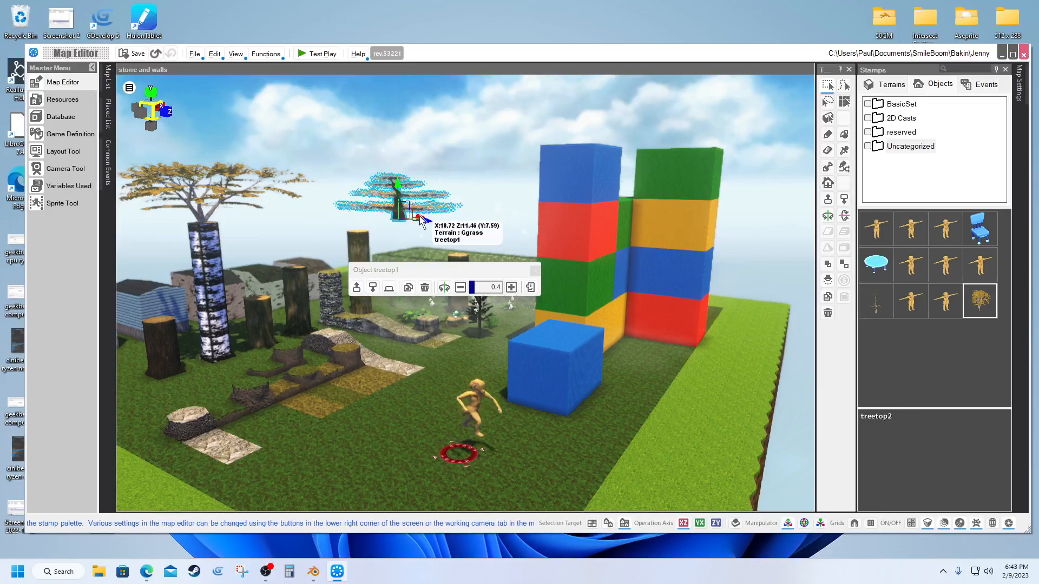
Step: Move treetop1 back over the TallCtree1 trunk at about X 15.74, Z 11.43, and lower it to about Y 7.27
middle_click_drag(417, 223, 418, 284)
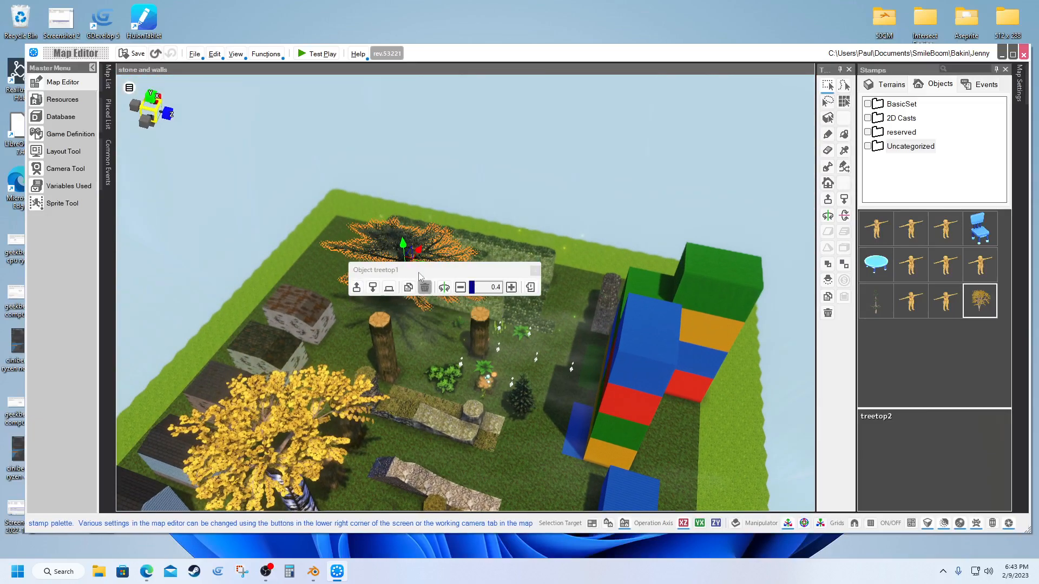
left_click_drag(426, 275, 532, 210)
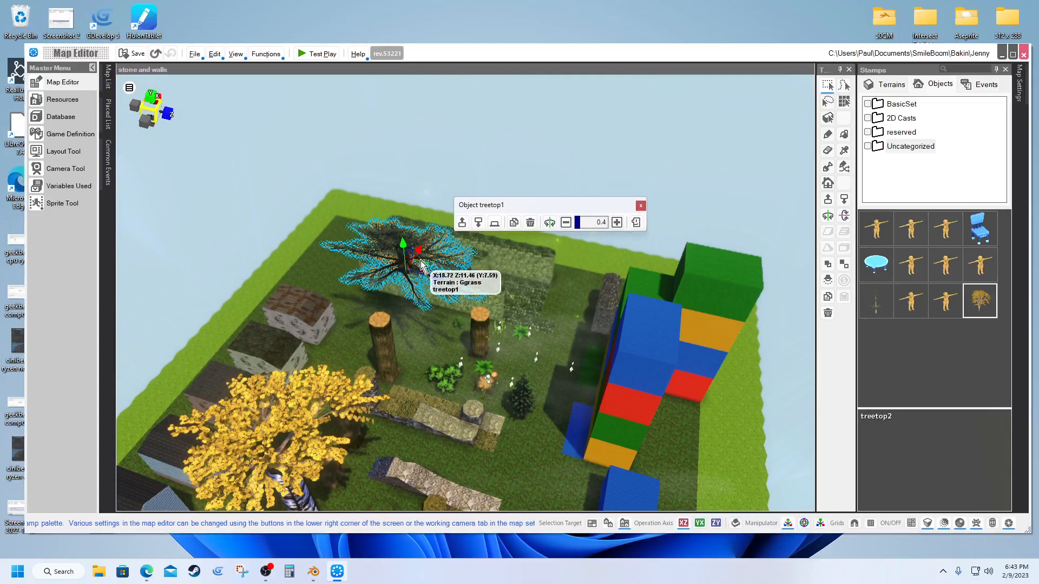
left_click_drag(419, 254, 417, 331)
right_click_drag(414, 355, 414, 302)
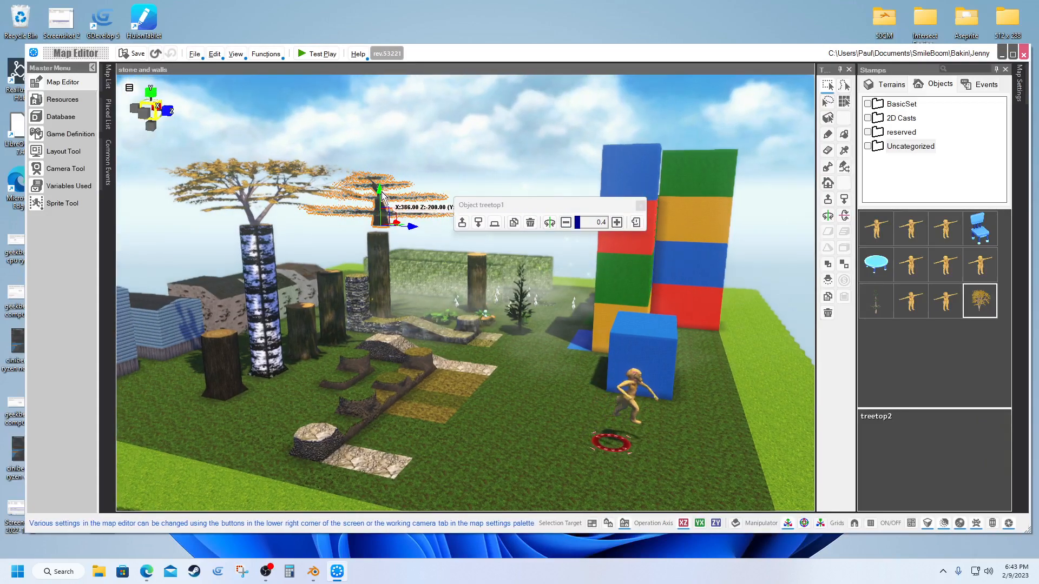
left_click_drag(379, 193, 379, 198)
right_click_drag(387, 226, 389, 276)
left_click_drag(401, 285, 388, 256)
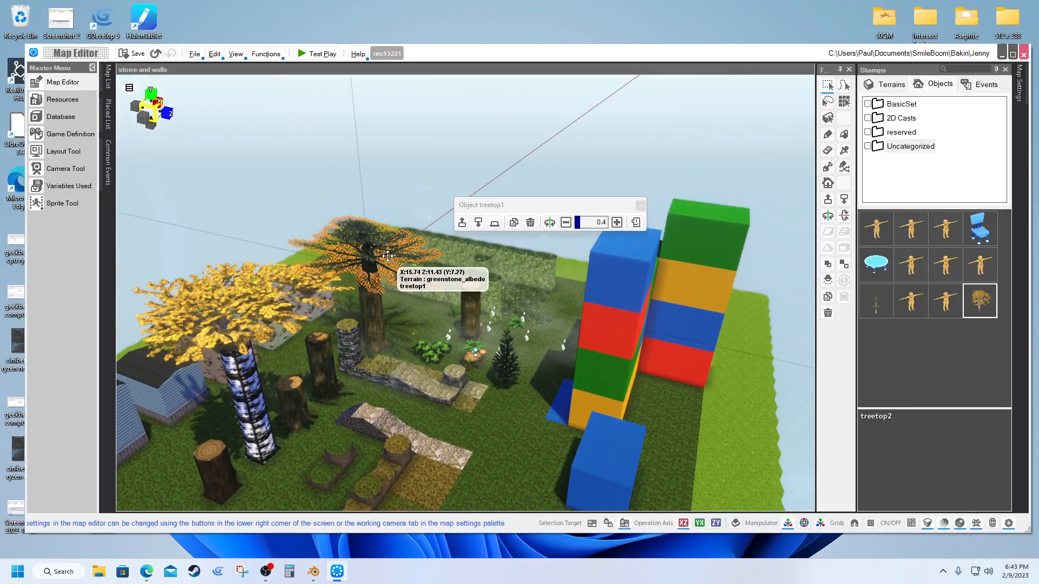
Step: Fine-tune treetop1 on its trunk to about X 15.52, Y 7.19, and deselect it
middle_click_drag(383, 297, 447, 298)
scroll(492, 324, "up", 5)
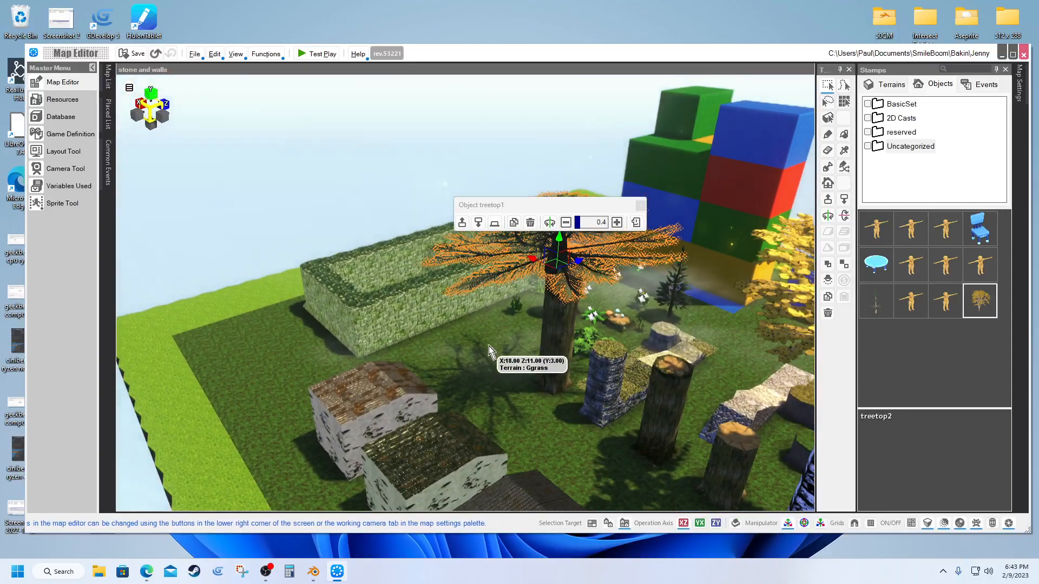
left_click(490, 346)
left_click(545, 269)
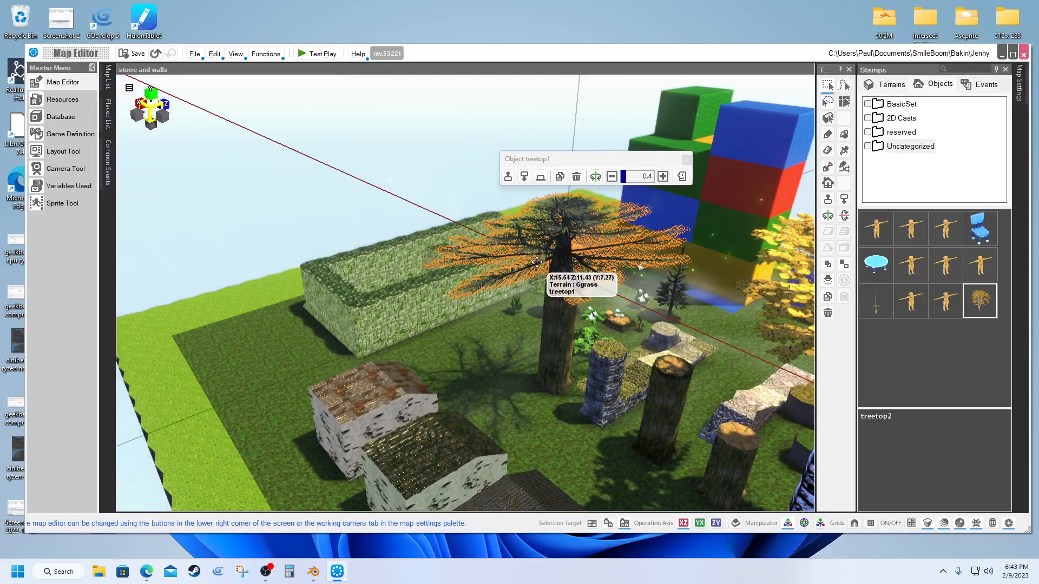
left_click(524, 333)
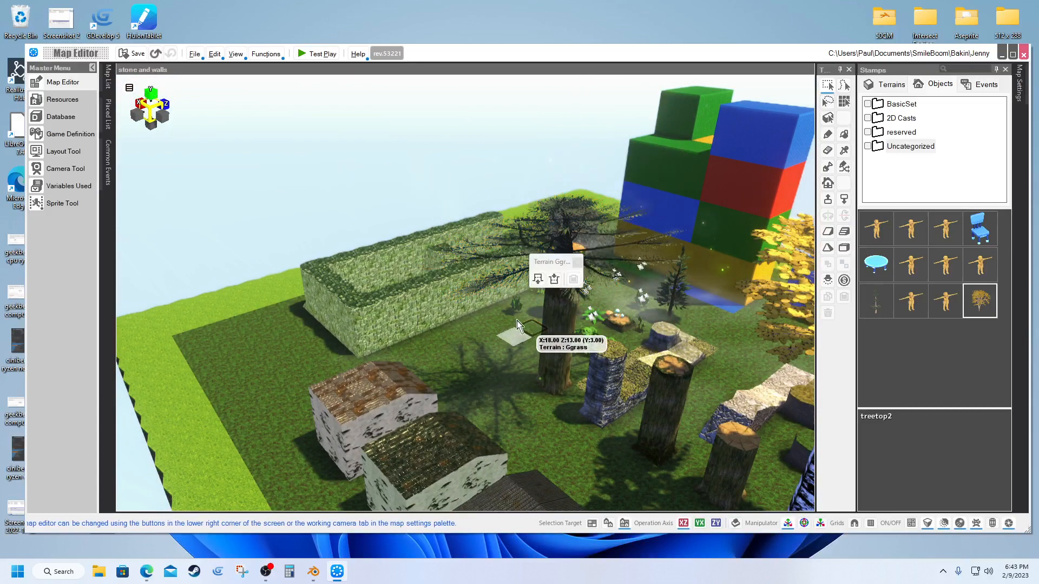
left_click(506, 365)
left_click(557, 261)
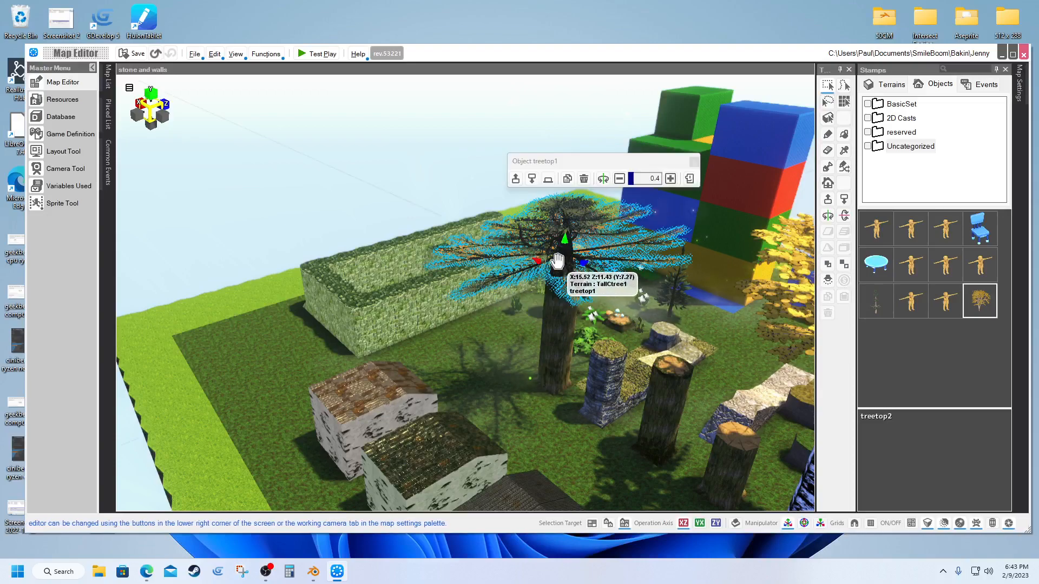
left_click_drag(563, 244, 564, 246)
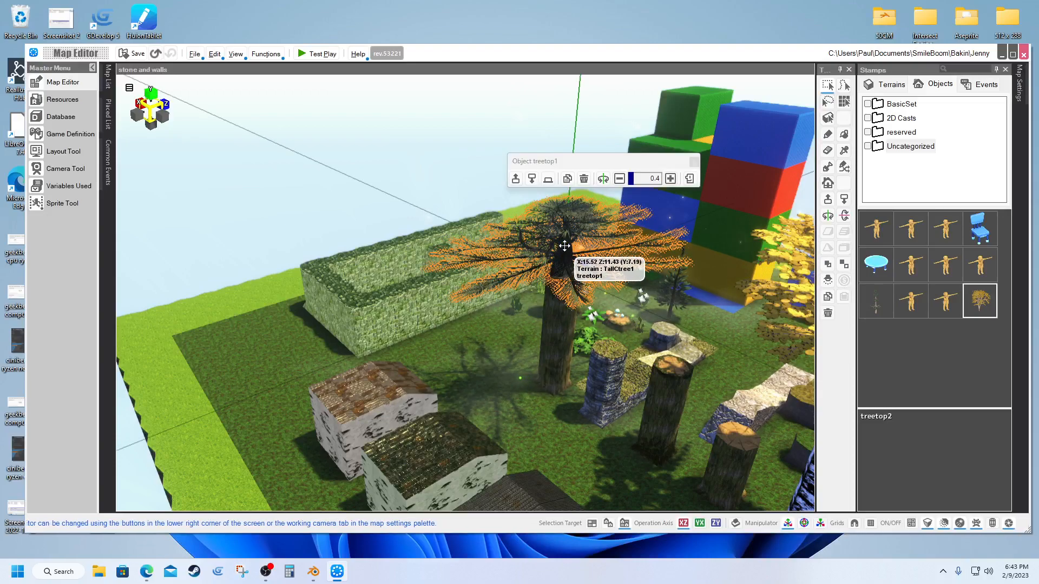
left_click(540, 352)
Step: Move treetop2 aside along Z to expose the birch Dtree1 trunk, and lower the height of that trunk
right_click_drag(541, 352, 500, 343)
left_click(385, 296)
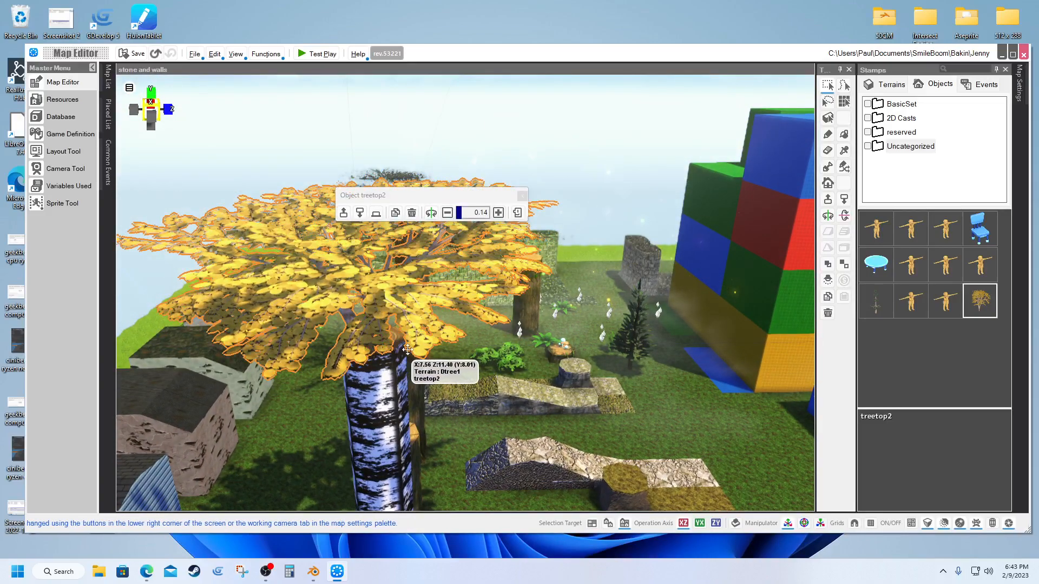
left_click_drag(407, 350, 647, 348)
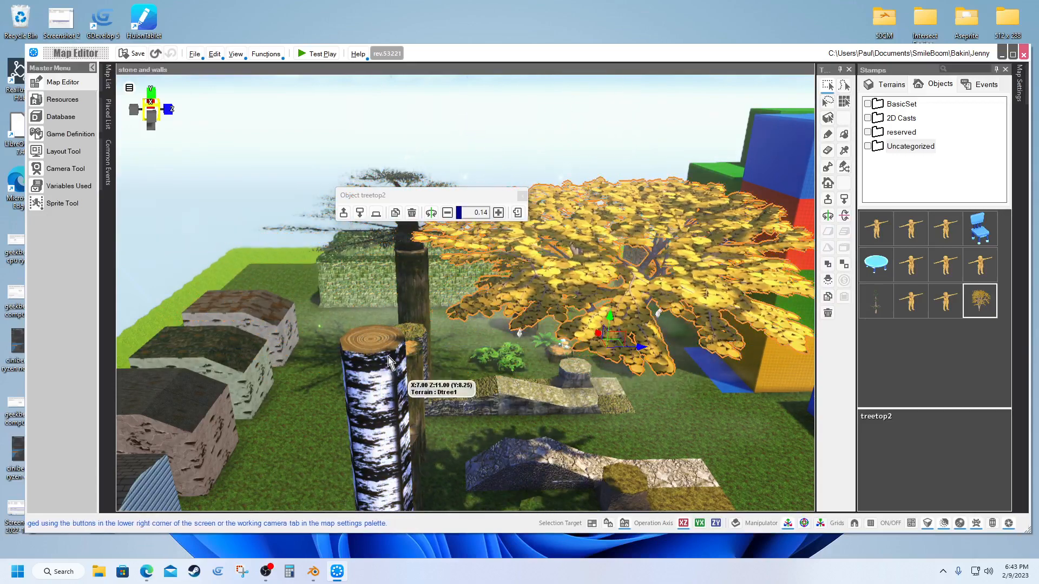
left_click(383, 351)
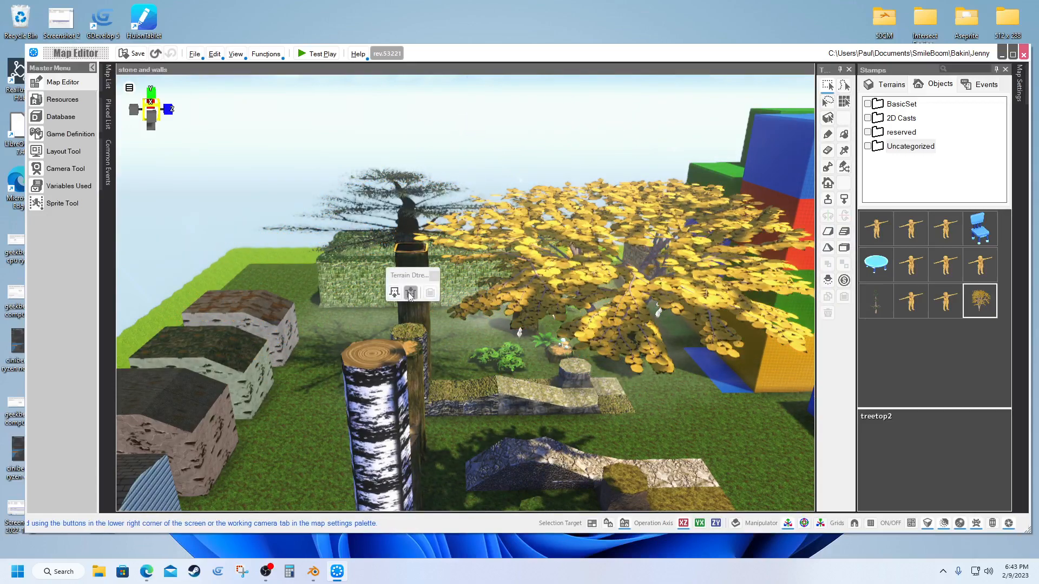
left_click(410, 292)
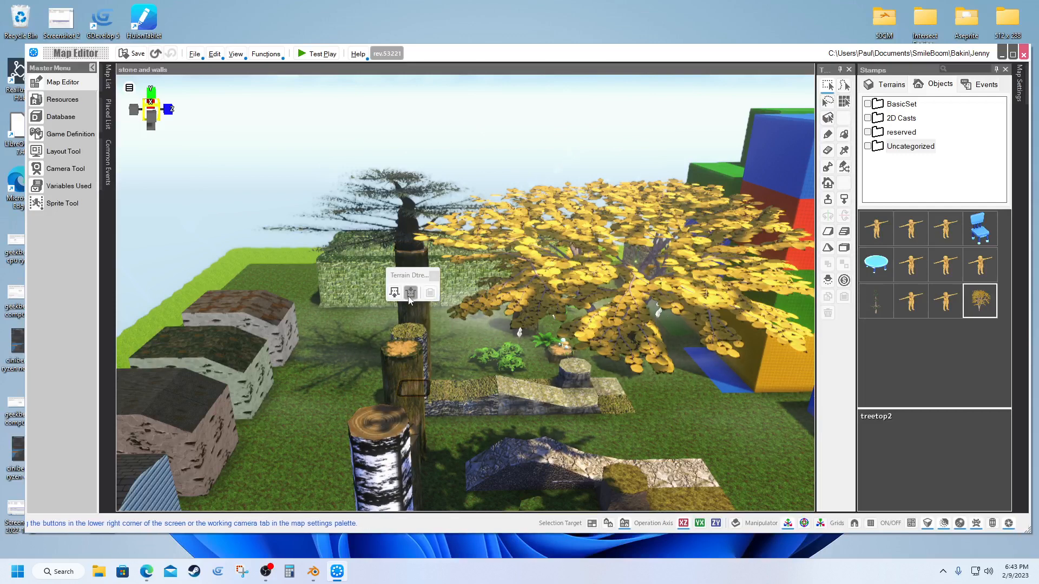
Step: Move treetop2 back over the Dtree1 trunk at about Z 11.51, and lower it onto the trunk at about Y 6.41
left_click(626, 321)
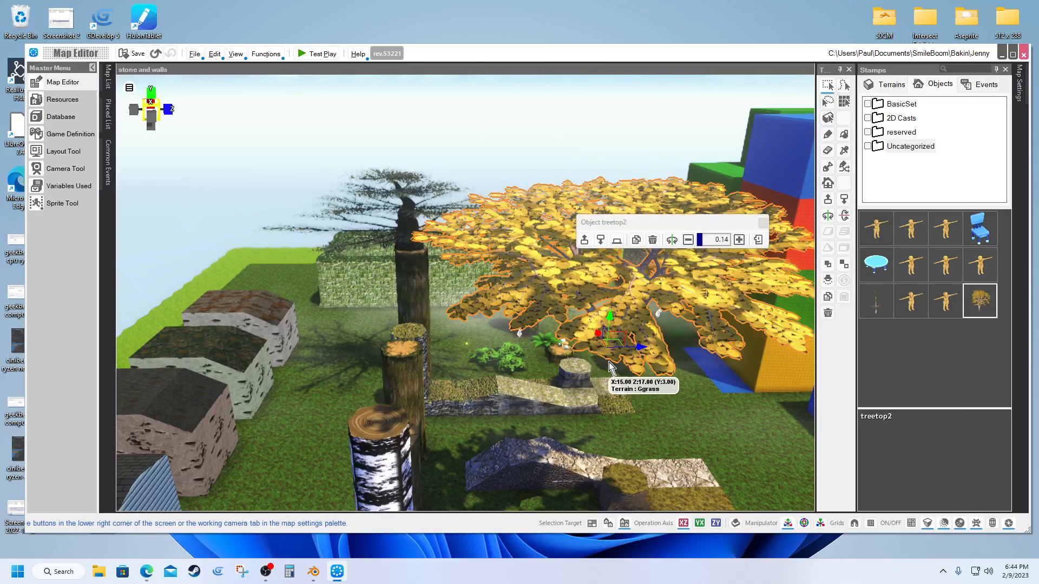
left_click_drag(640, 356, 409, 350)
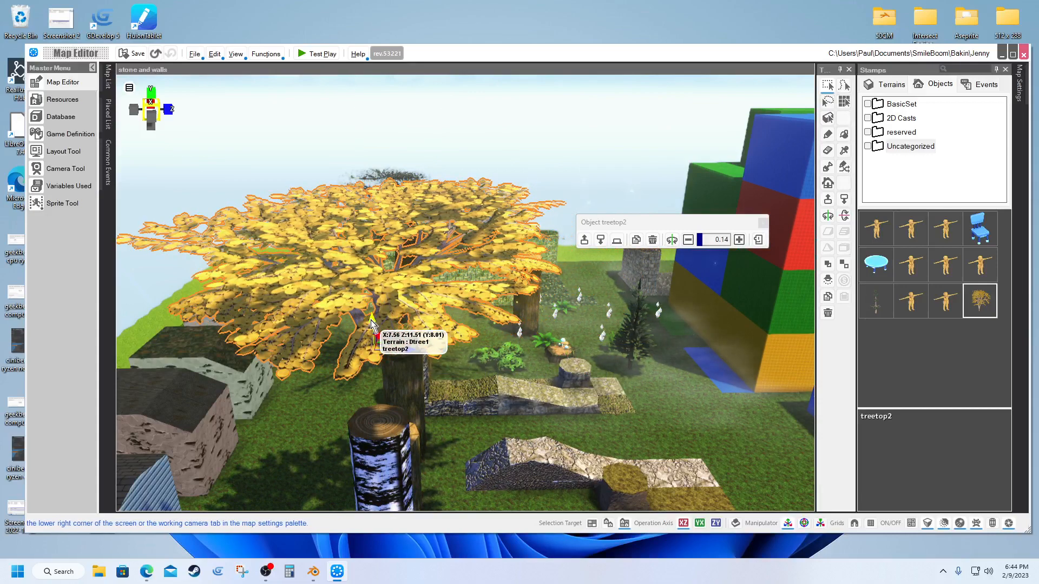
left_click_drag(370, 322, 379, 409)
mouse_move(504, 436)
middle_mouse_down()
mouse_move(494, 399)
mouse_move(502, 416)
middle_mouse_up()
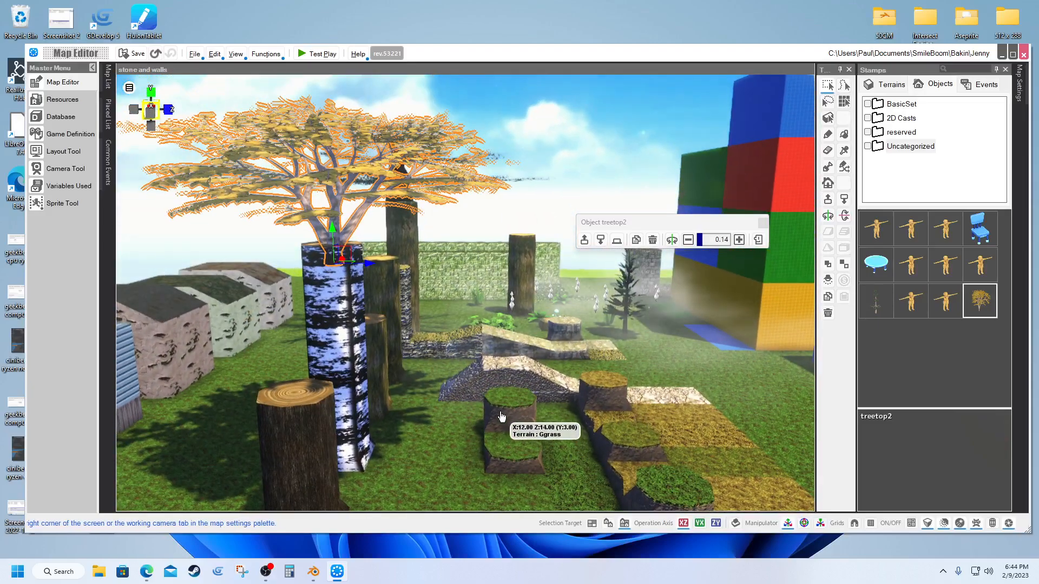
Step: Start a test play of the map and walk the character past the birch tree toward the TallCtree1 tree, viewing both treetops
left_click(319, 54)
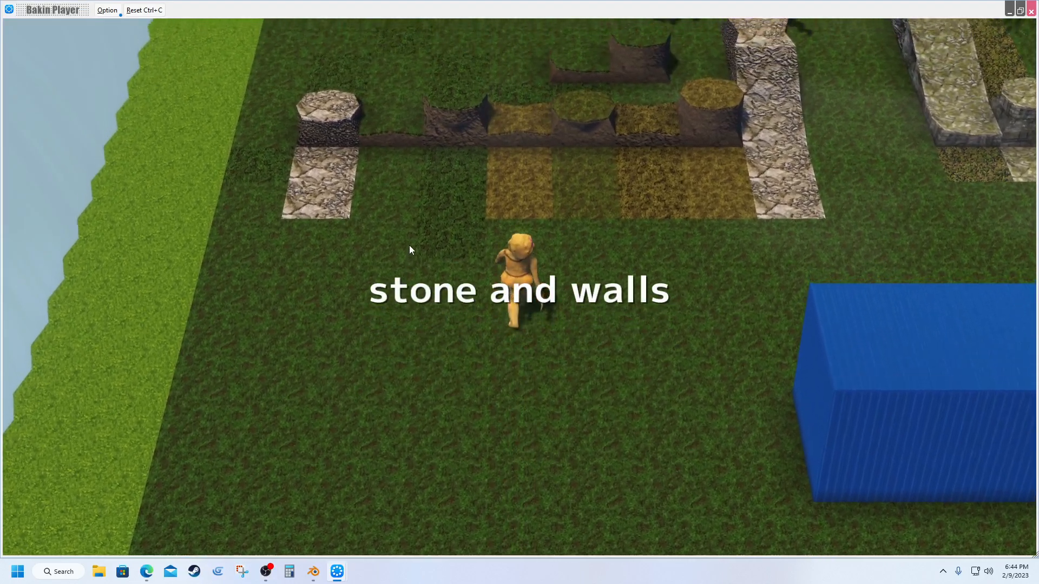
key("w")
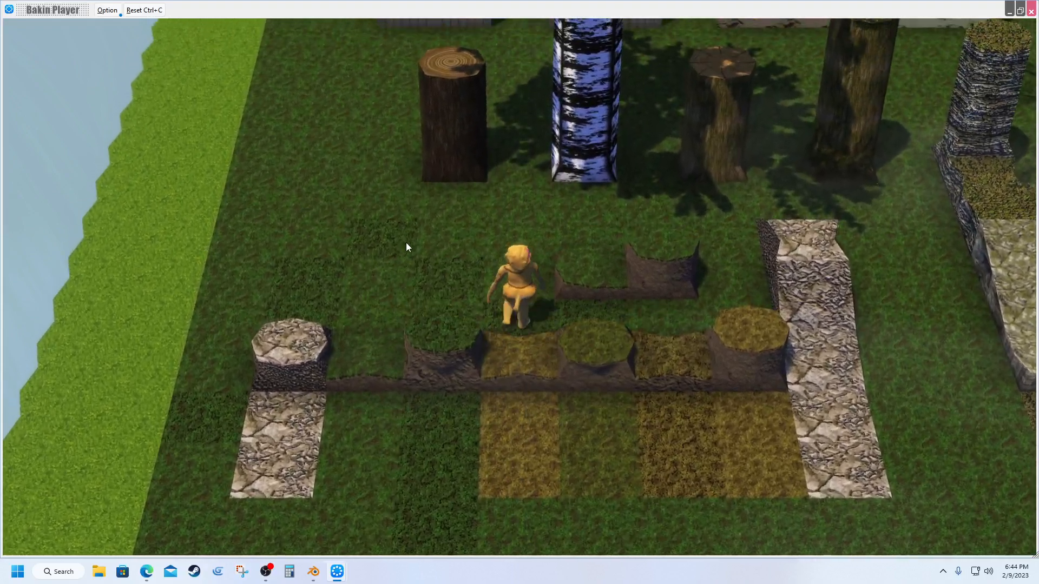
key("w")
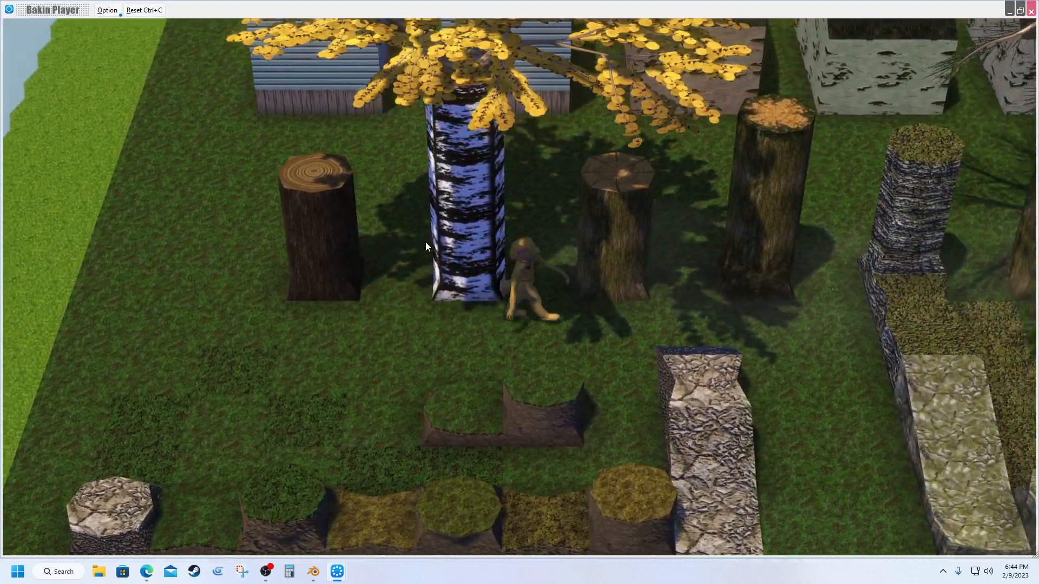
key("d")
right_click_drag(425, 242, 445, 229)
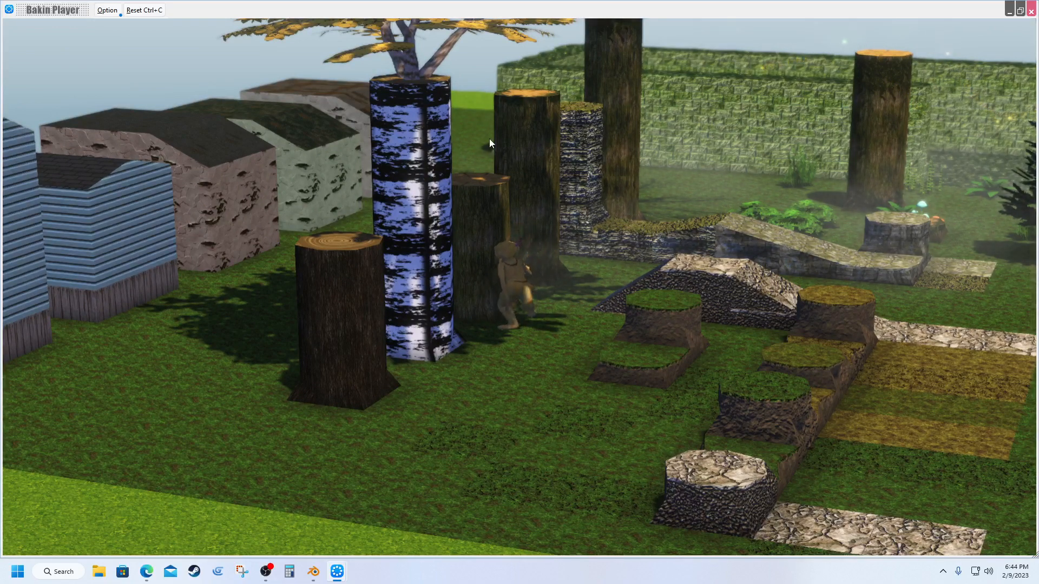
mouse_move(564, 200)
right_mouse_down()
mouse_move(547, 213)
mouse_move(559, 208)
right_mouse_up()
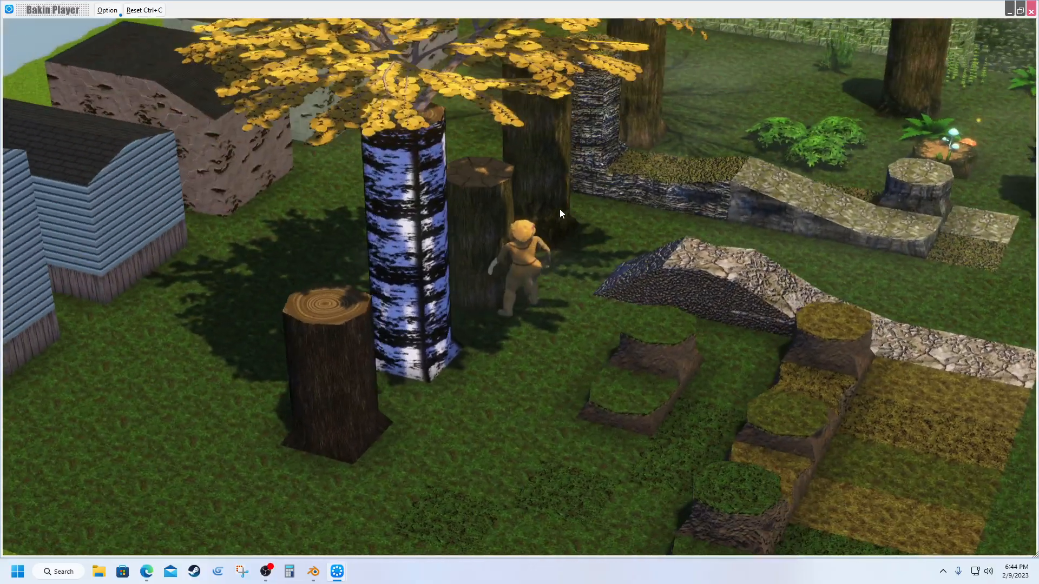
key("d")
key("w")
key("d")
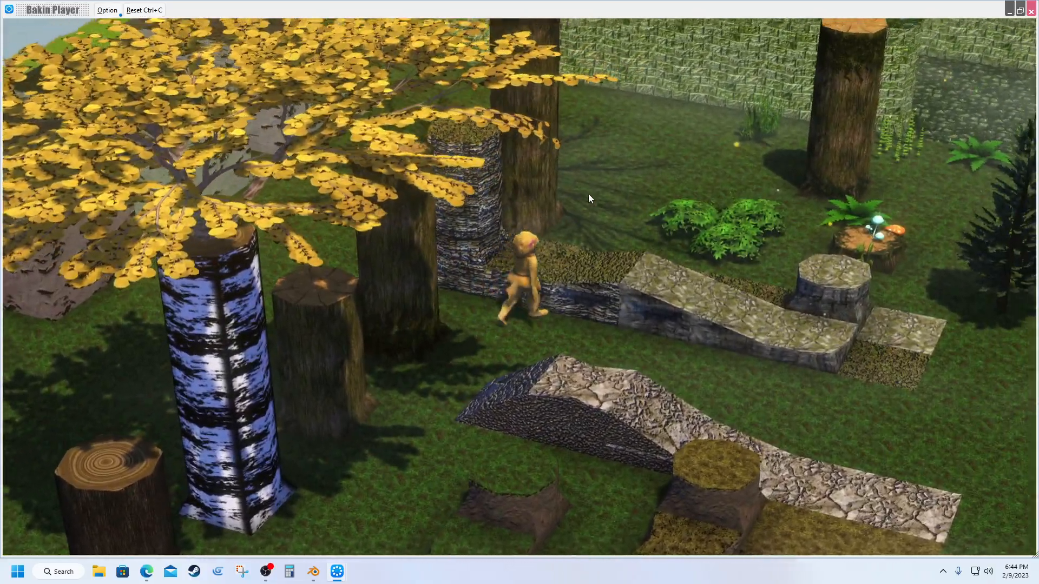
key("w")
key("a")
key("d")
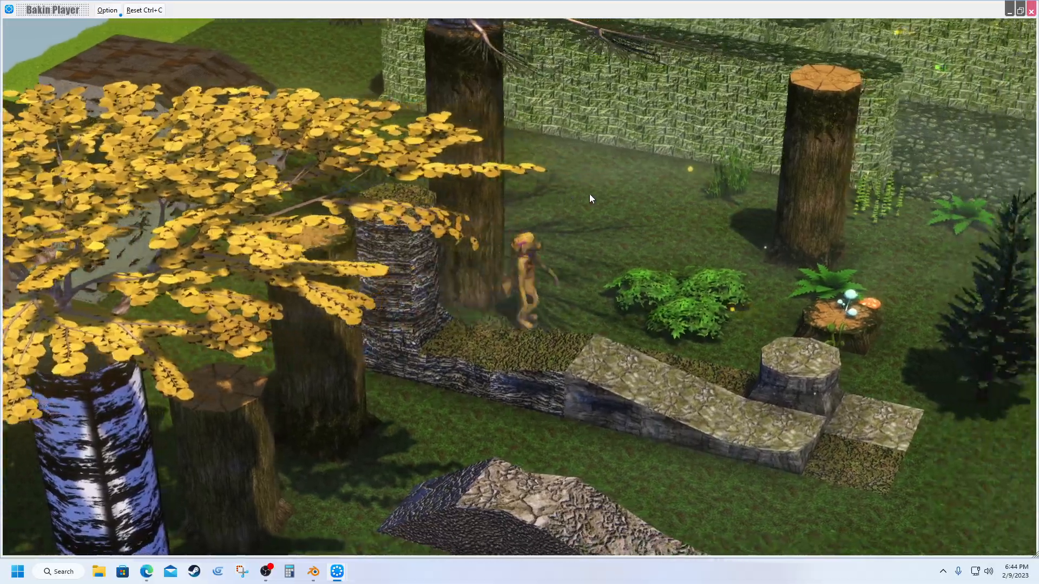
Step: View both treetops from other camera angles while walking the character back toward the birch, and end the test play
mouse_move(588, 198)
right_mouse_down()
mouse_move(558, 210)
mouse_move(601, 227)
mouse_move(600, 203)
mouse_move(614, 218)
mouse_move(603, 197)
right_mouse_up()
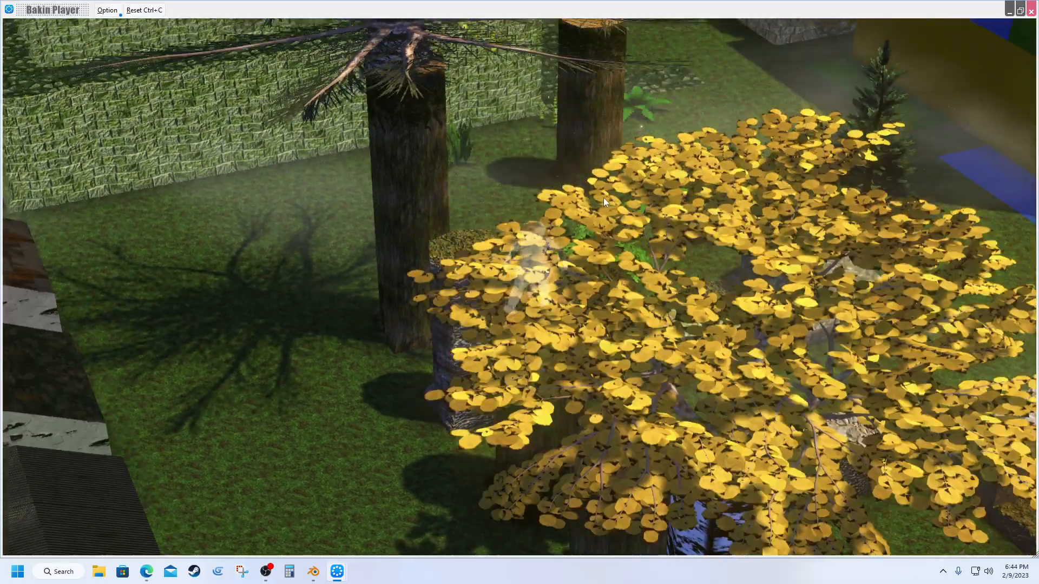
key("a")
key("d")
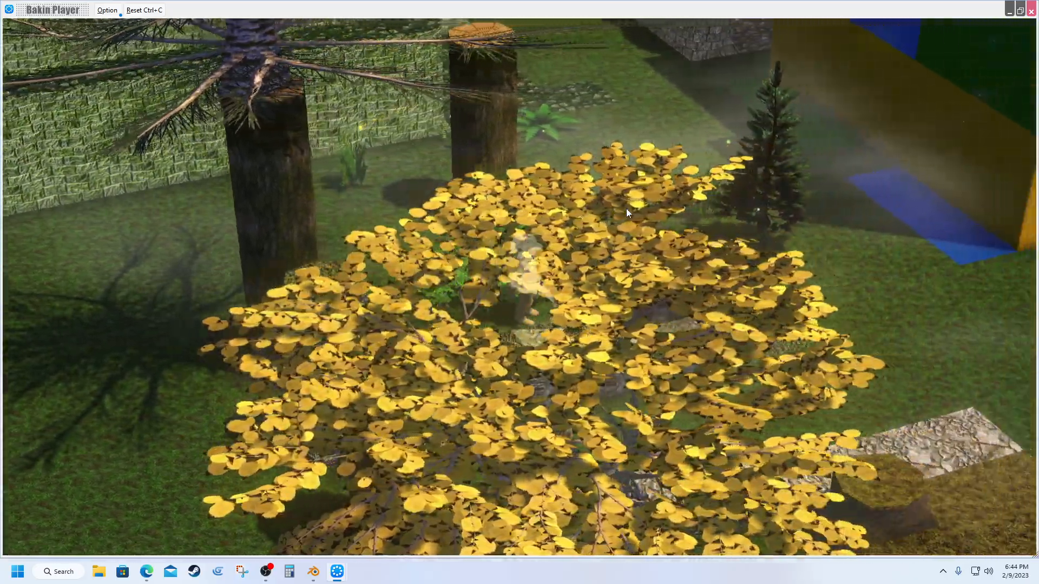
key("s")
key("a")
right_click_drag(622, 213, 603, 211)
key("a")
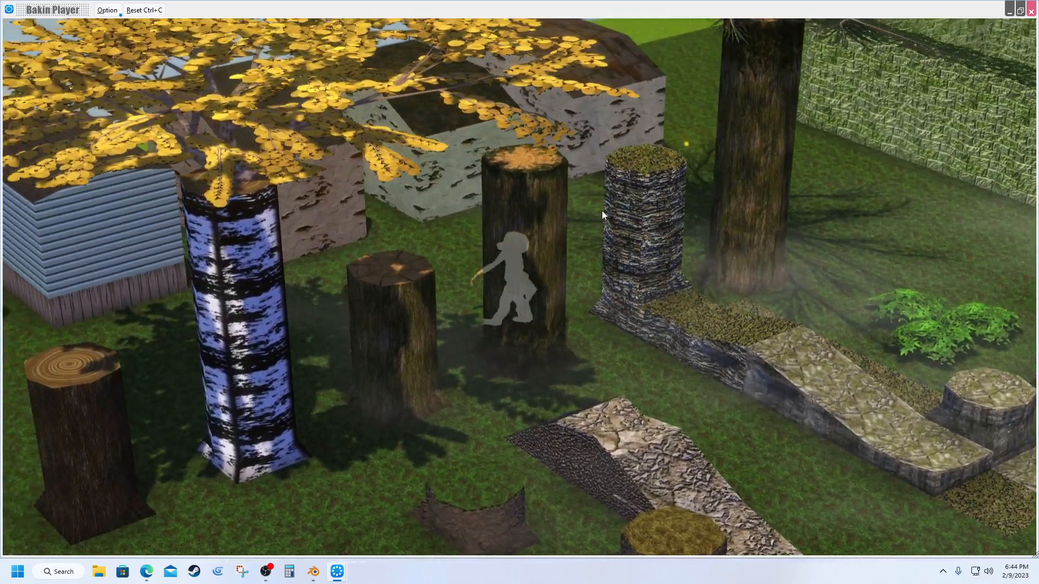
key("s")
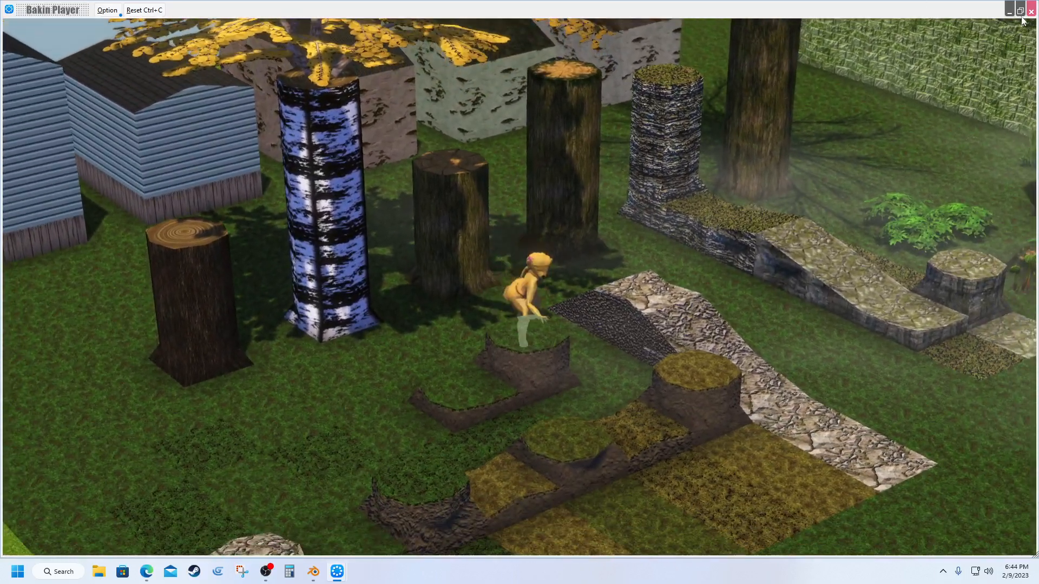
left_click(1031, 12)
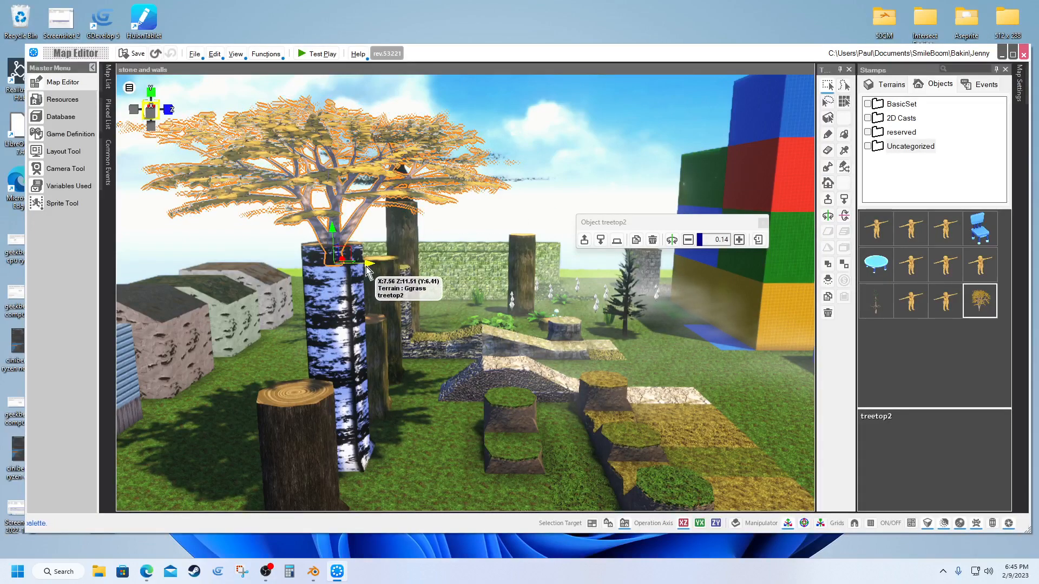
Step: Move treetop2 off the birch trunk to about Z 16.00 and lower it to about Y 4.66
left_click_drag(367, 269, 628, 348)
left_click(600, 240)
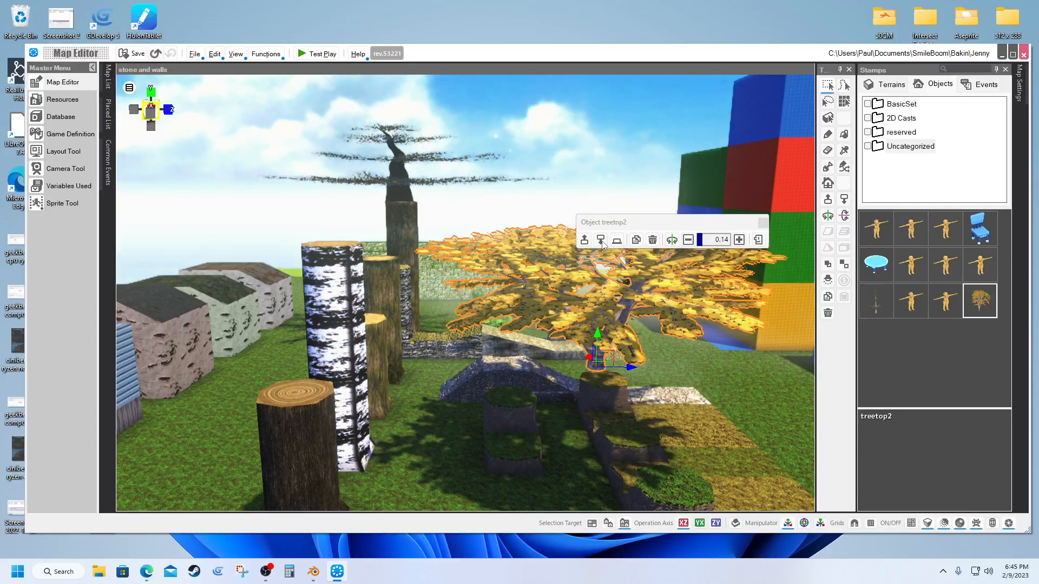
left_click(632, 368)
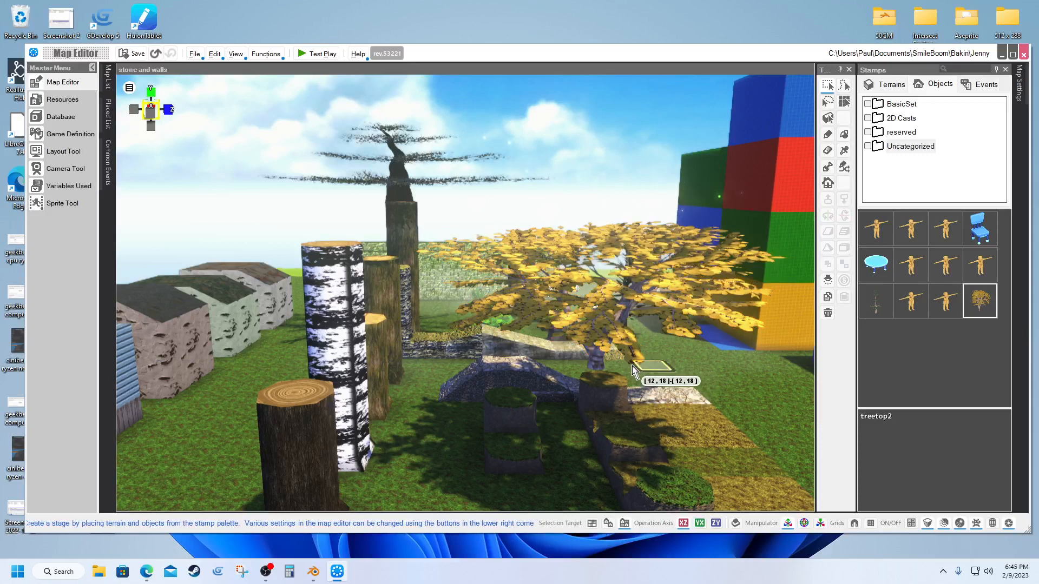
left_click(609, 337)
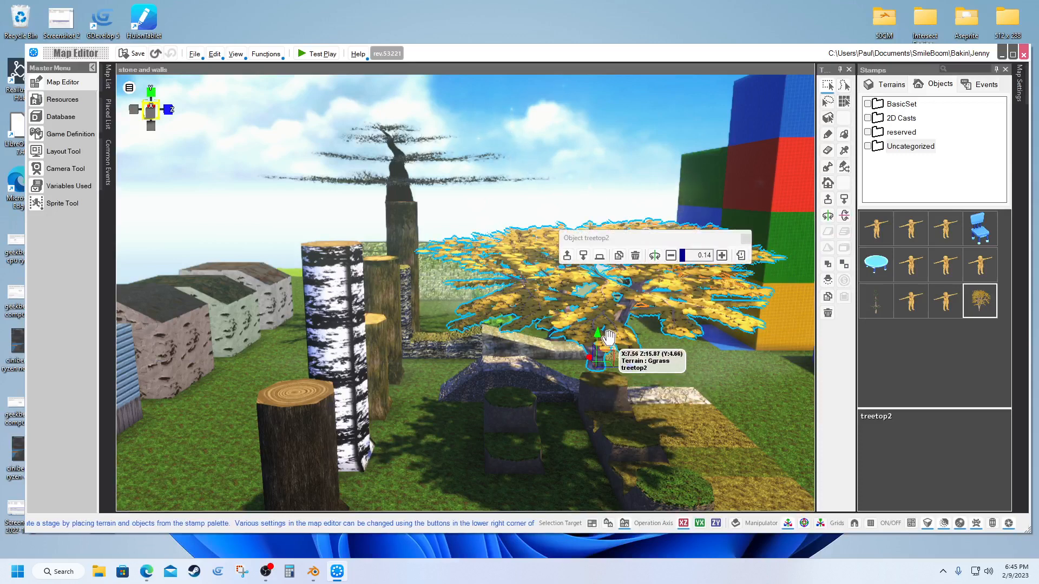
left_click_drag(631, 368, 639, 367)
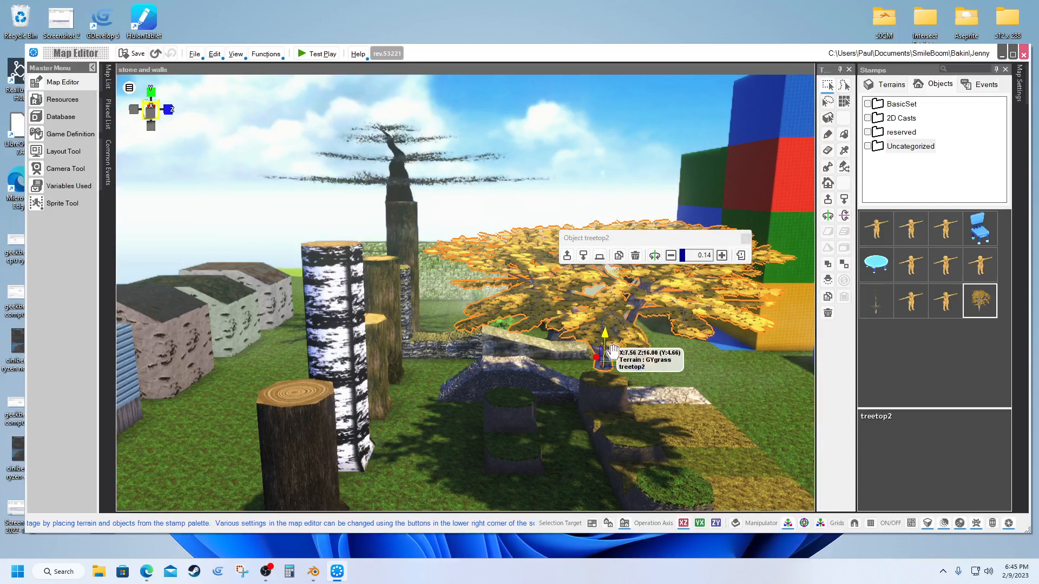
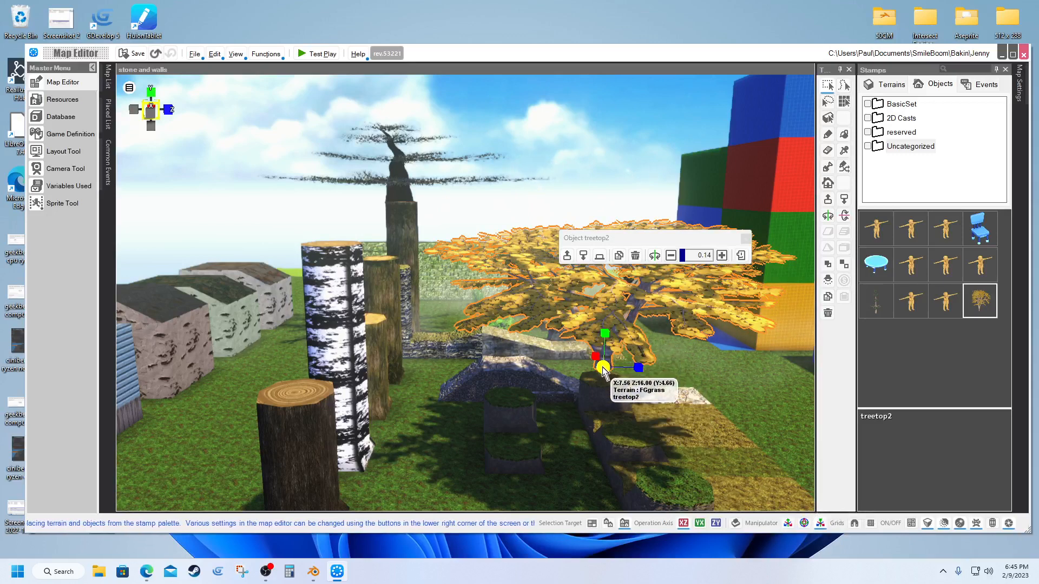
Step: Scale treetop2 along Y so that it stretches into a much taller tree
left_click_drag(603, 364, 600, 276)
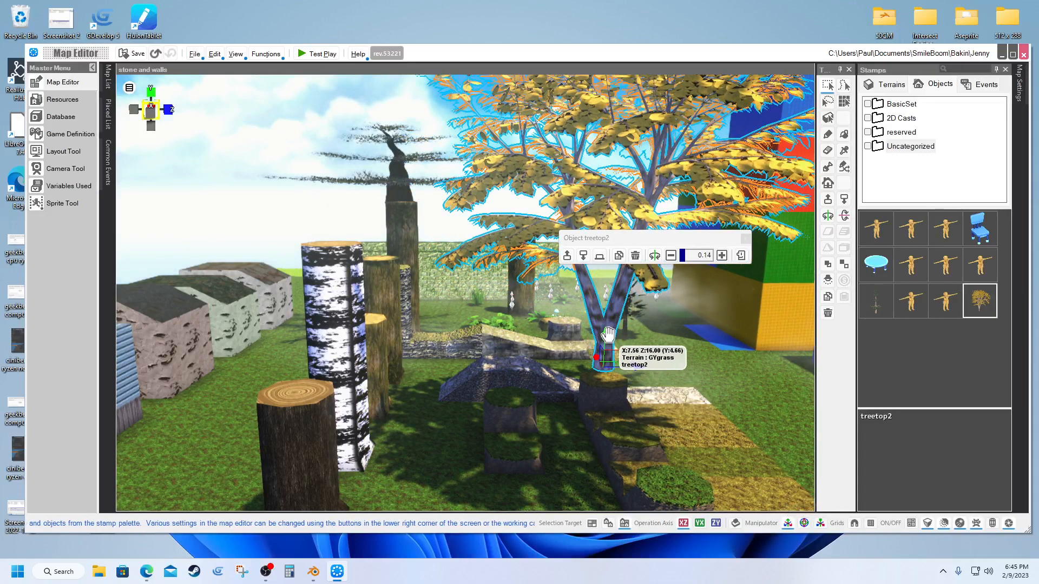
left_click_drag(605, 340, 603, 346)
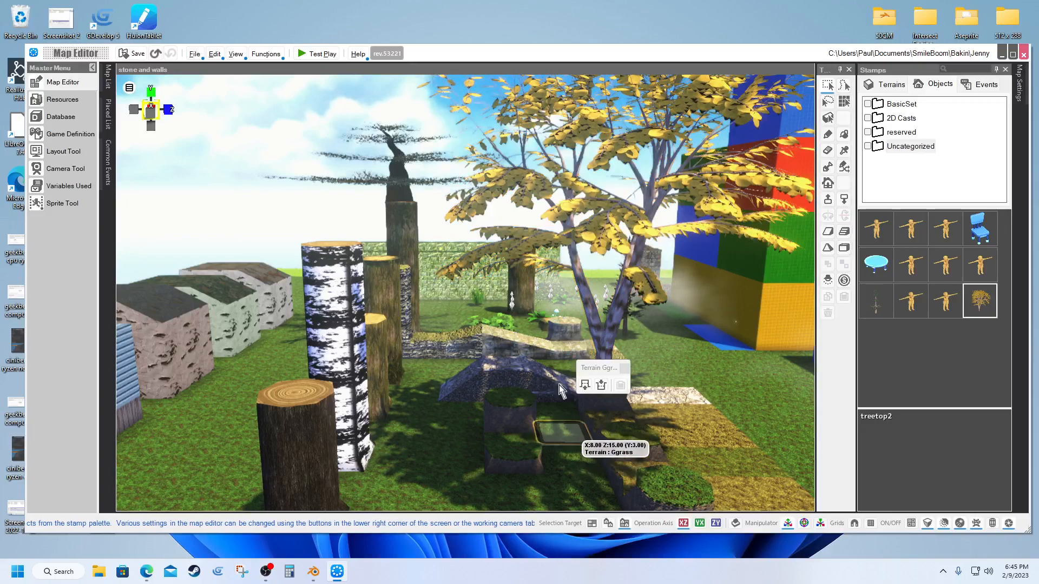
Step: Test-play the map, walk the character toward treetop2 and view its base from a lower camera angle, and end the test play
left_click(324, 54)
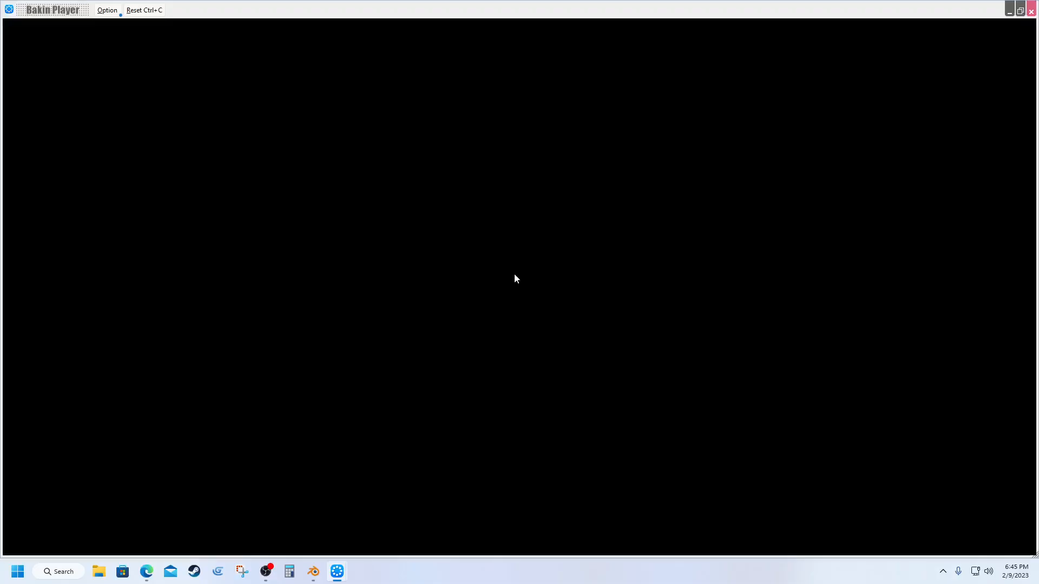
key("Return")
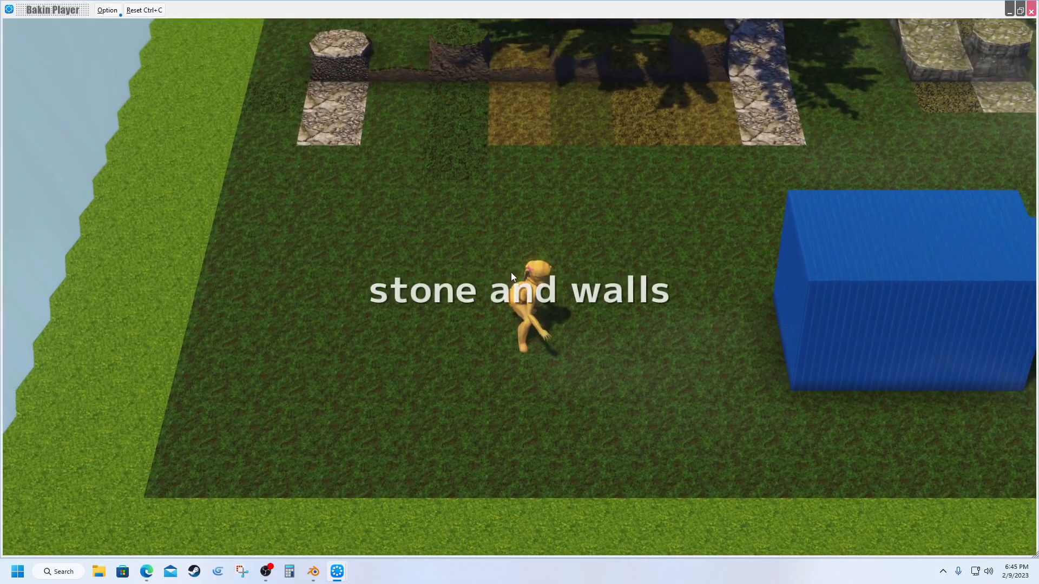
key("w")
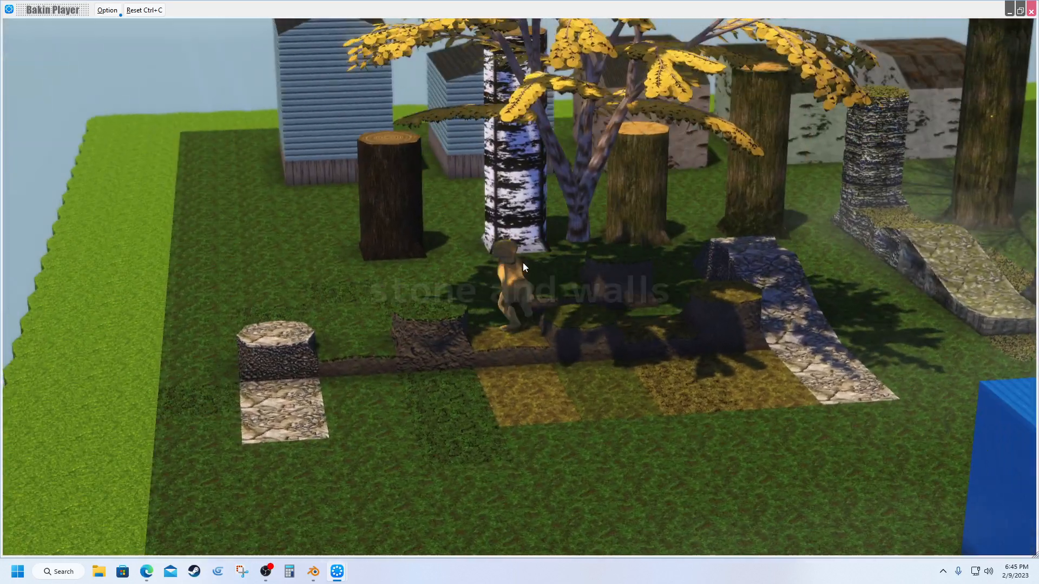
right_click_drag(523, 263, 529, 256)
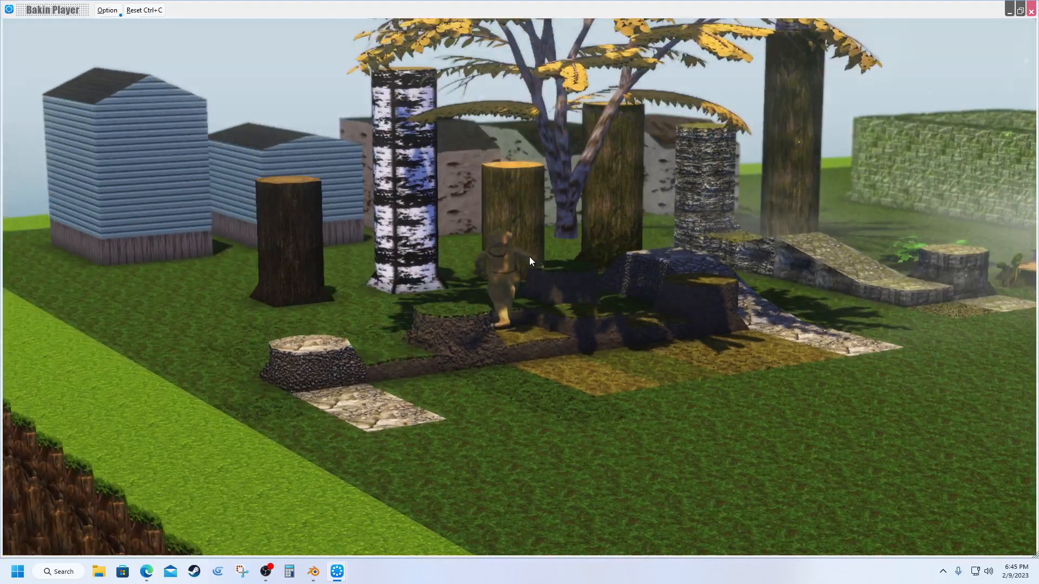
left_click(1032, 16)
Step: Select treetop2 on the map and lower it to about Y 3.03
left_click(626, 317)
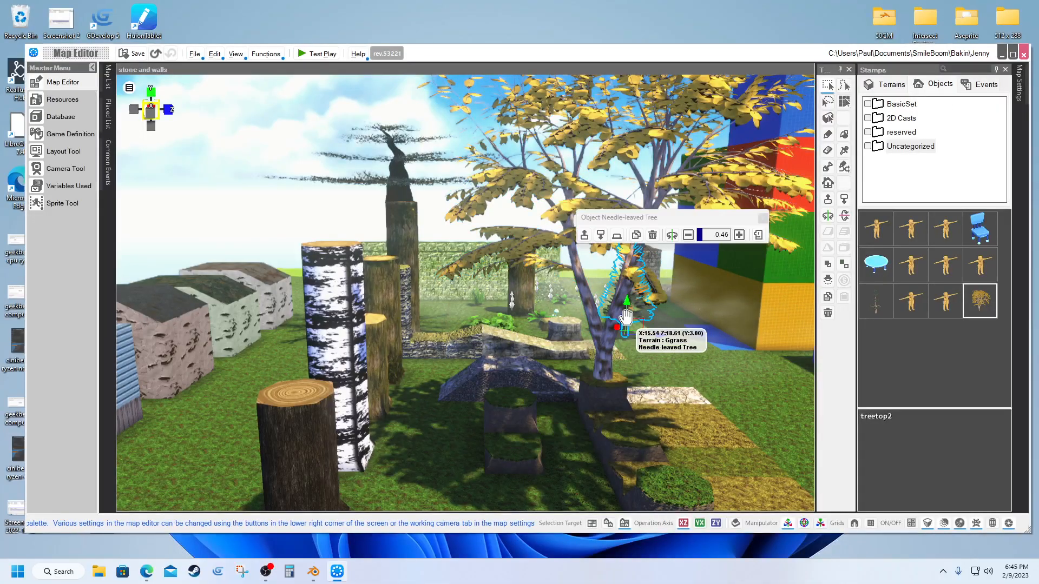
left_click(624, 317)
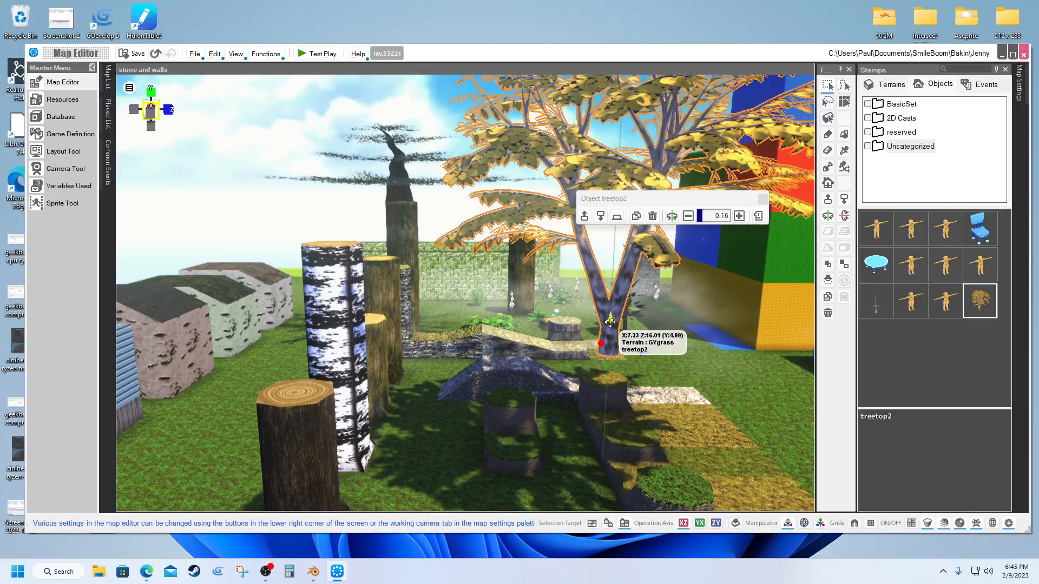
left_click_drag(610, 322, 605, 431)
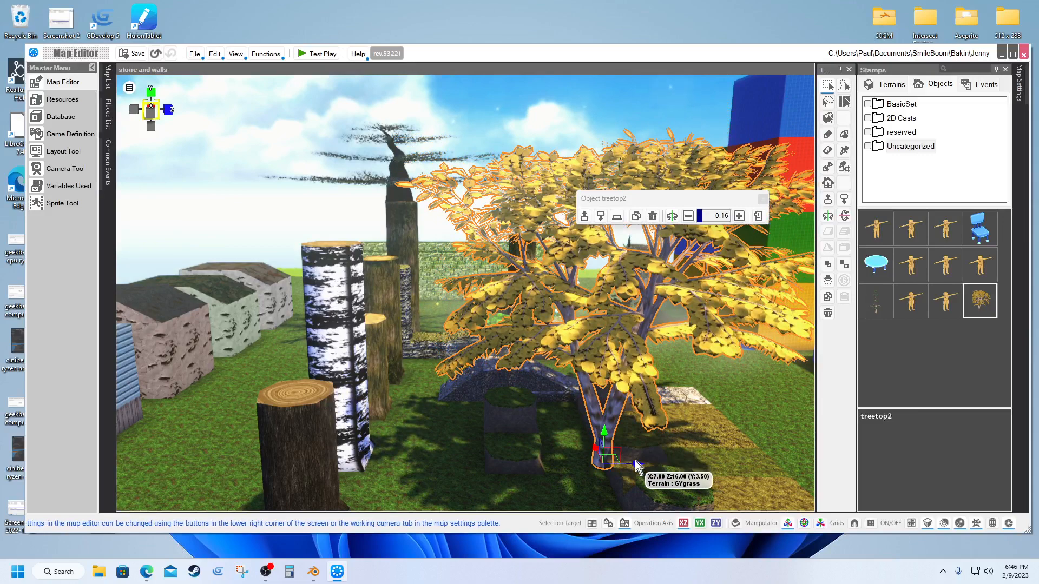
Step: Move treetop2 along Z to about 18.39, stretch it taller along Y, and deselect it
left_click(635, 462)
left_click_drag(636, 462, 661, 458)
left_click(640, 465)
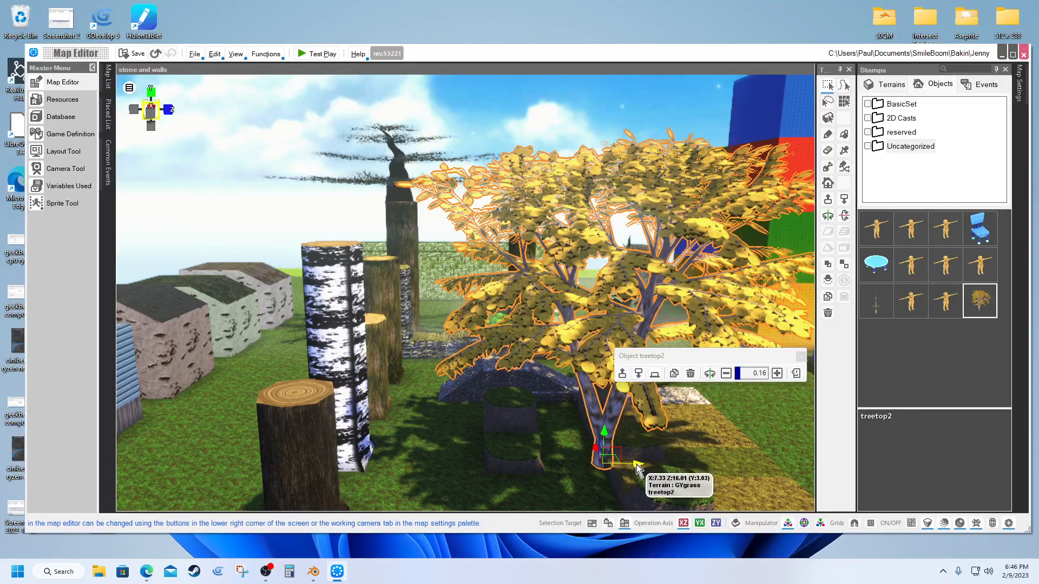
left_click_drag(638, 463, 780, 444)
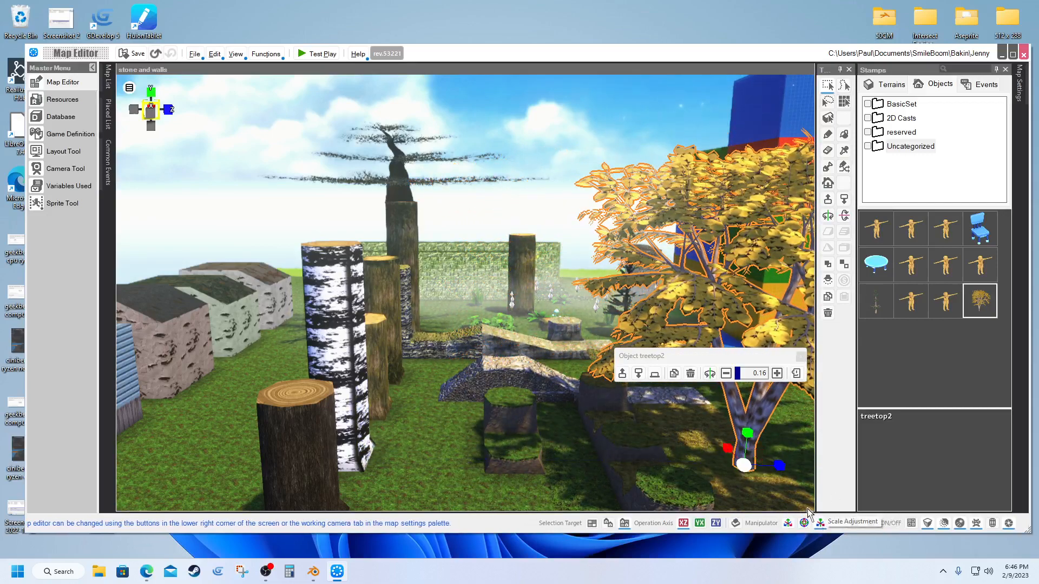
left_click_drag(749, 435, 747, 412)
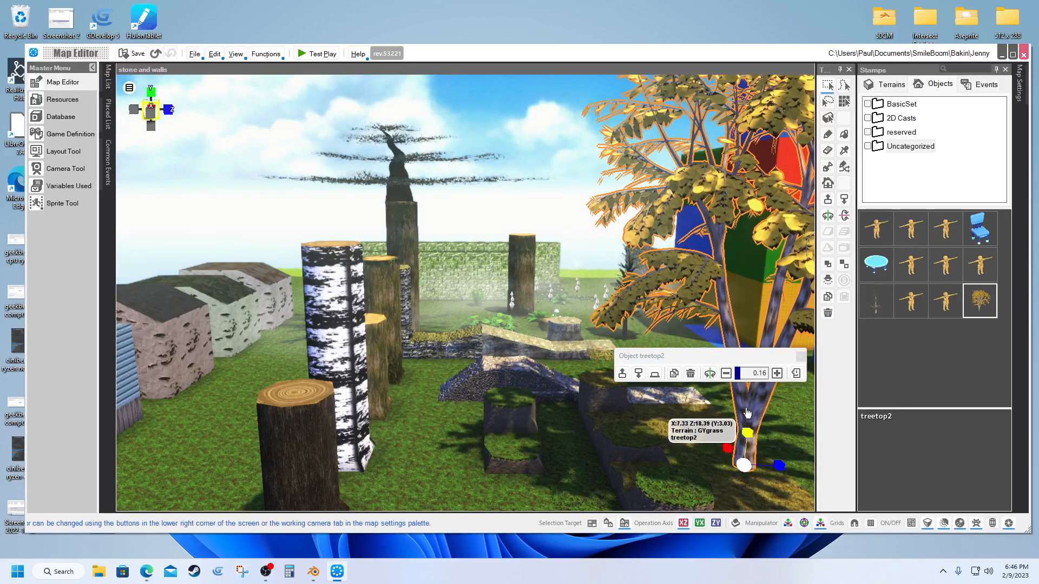
left_click(671, 473)
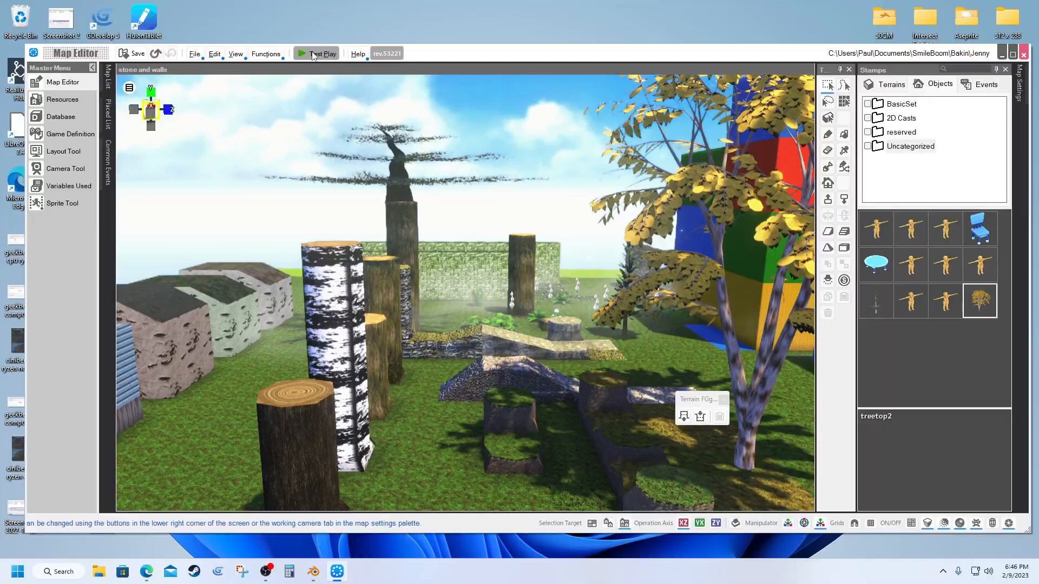
Step: Start a new test play and walk the character around in front of treetop2, tilting the camera lower to view its trunk
left_click(312, 54)
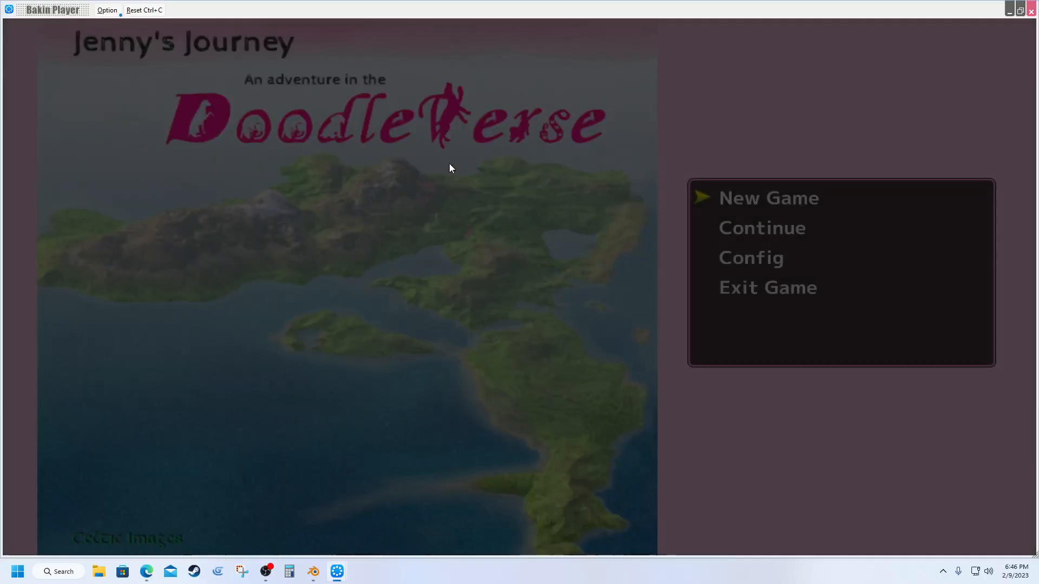
key("Return")
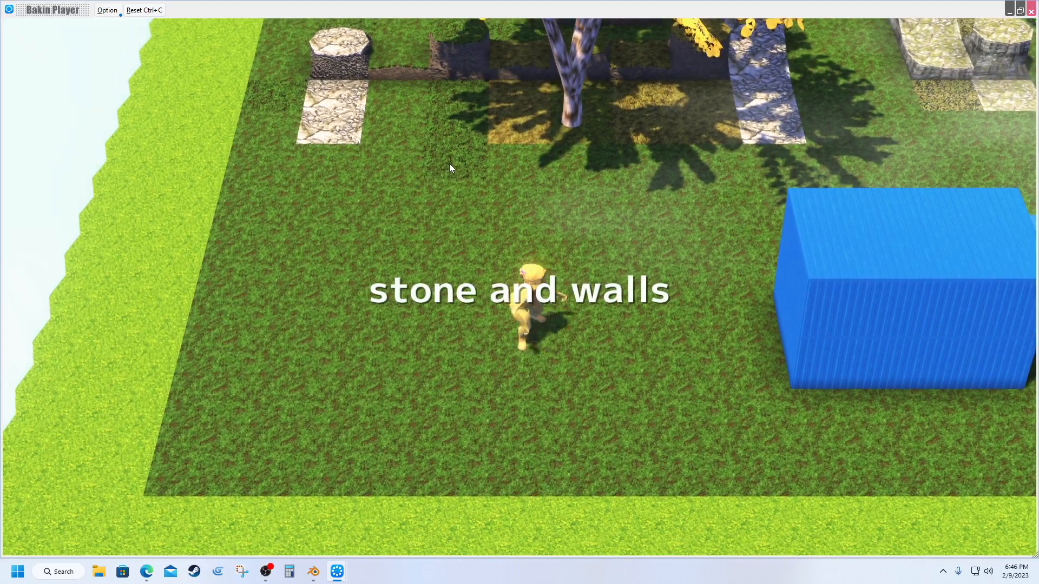
key("Up")
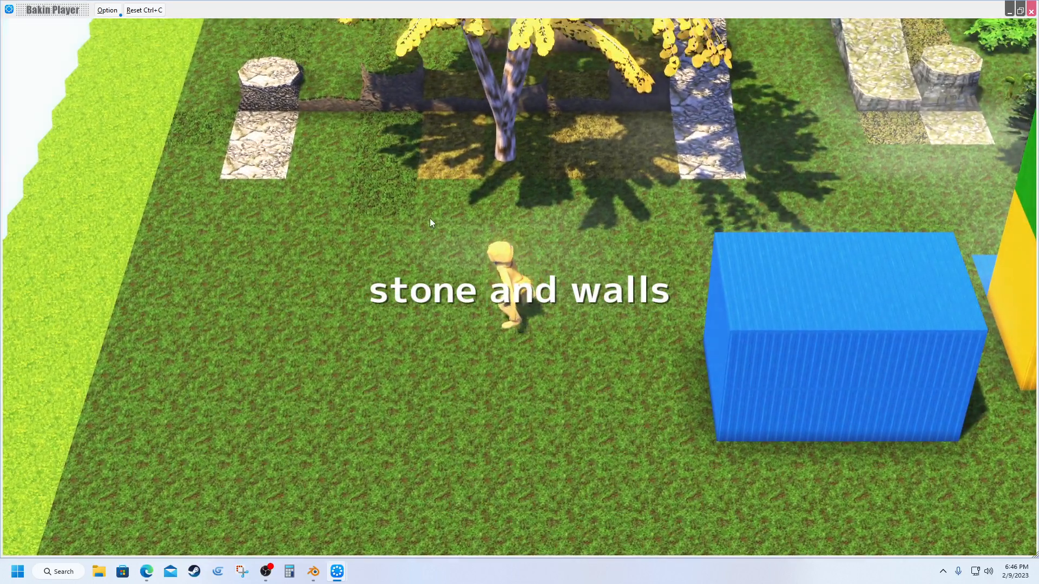
right_click_drag(430, 218, 431, 204)
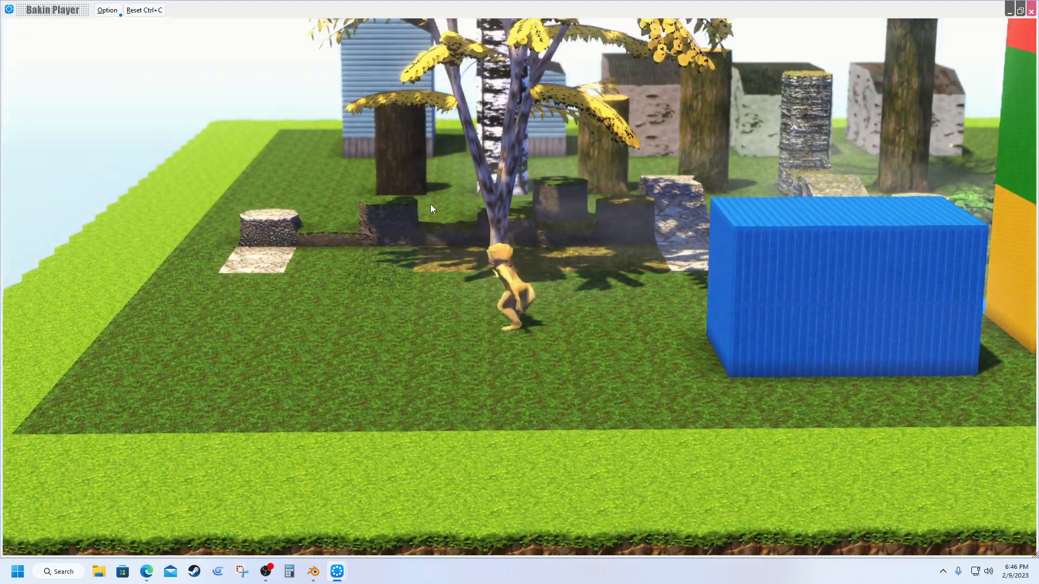
key("Right")
key("Left")
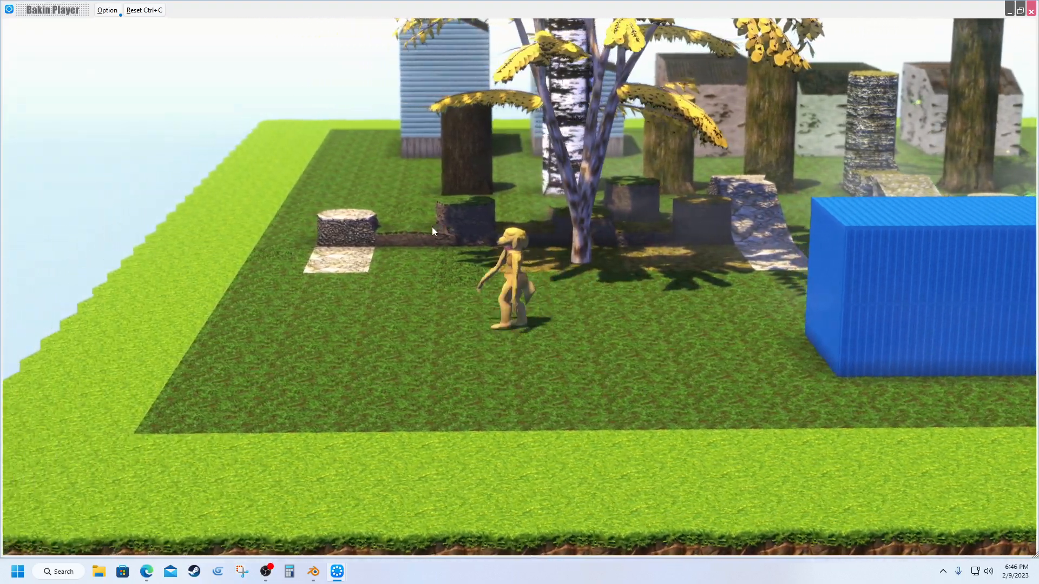
key("Right")
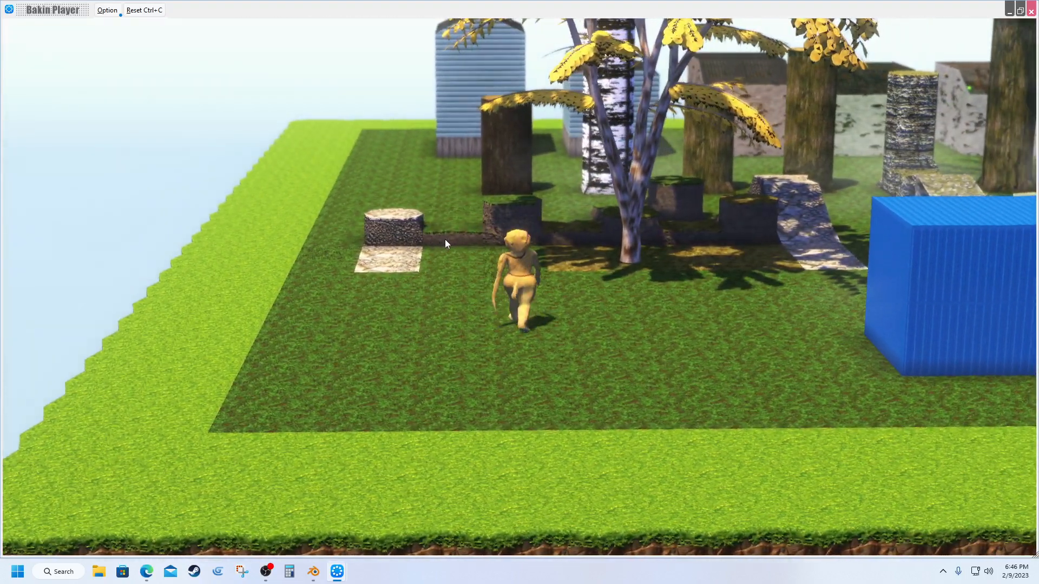
Step: Examine treetop2 from close up, from far away and from several camera angles to judge its height and seating on the ground
scroll(445, 253, "up", 5)
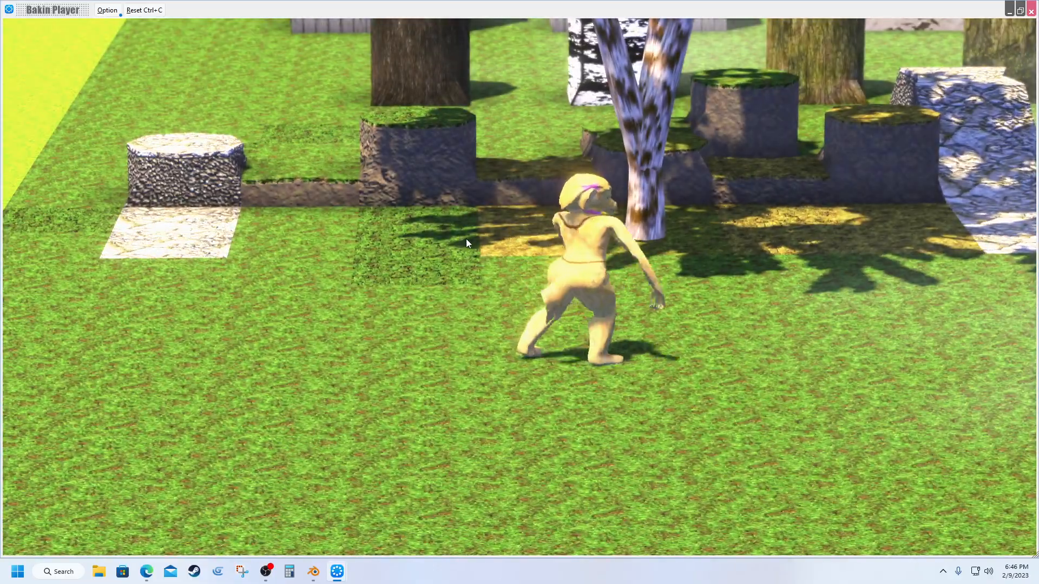
left_click_drag(463, 232, 474, 215)
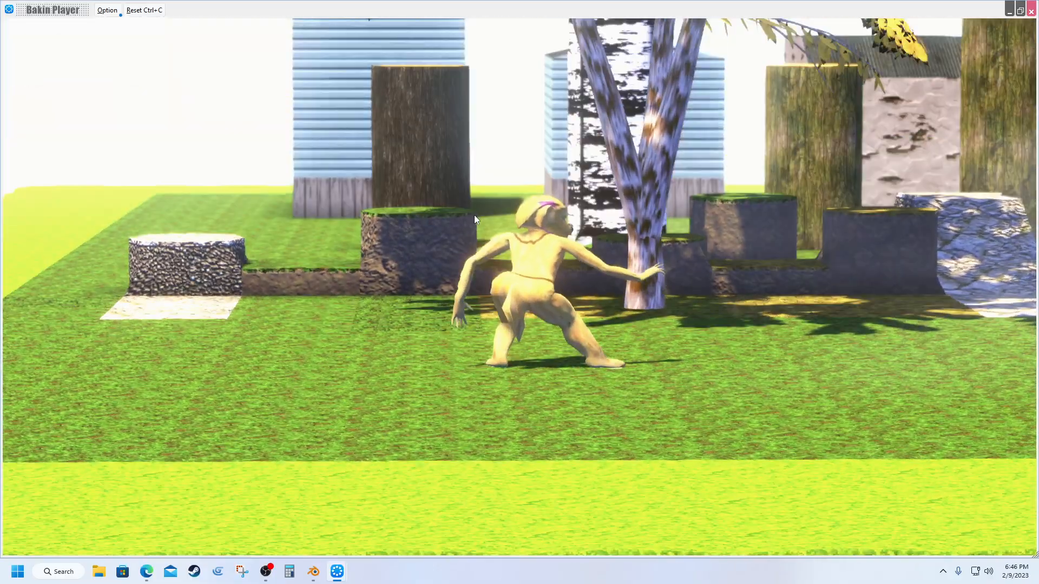
mouse_move(556, 197)
left_mouse_down()
mouse_move(567, 187)
mouse_move(549, 196)
left_mouse_up()
scroll(544, 197, "down", 3)
scroll(548, 207, "down", 5)
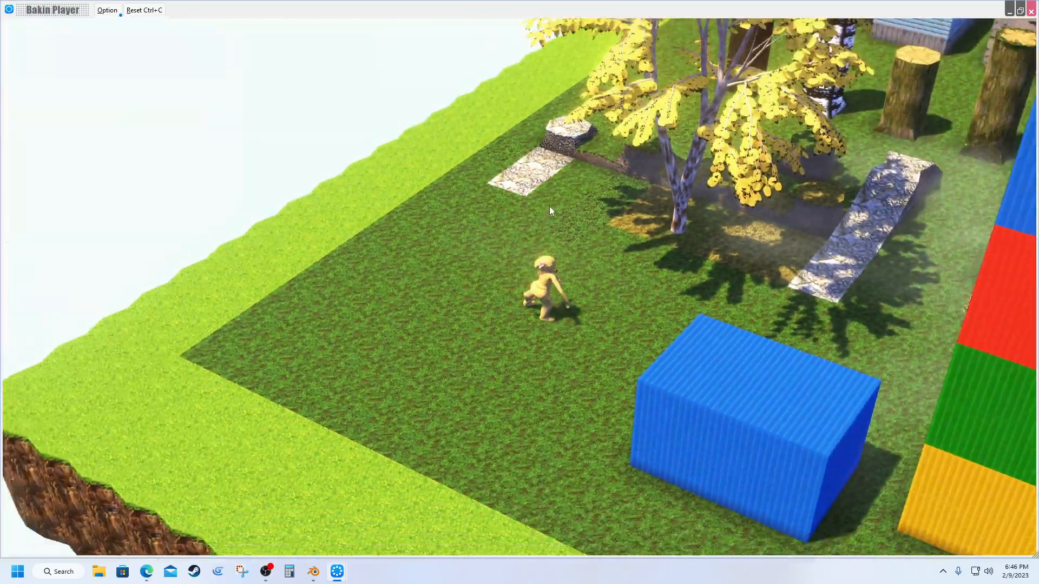
scroll(549, 206, "down", 5)
left_click_drag(550, 206, 608, 197)
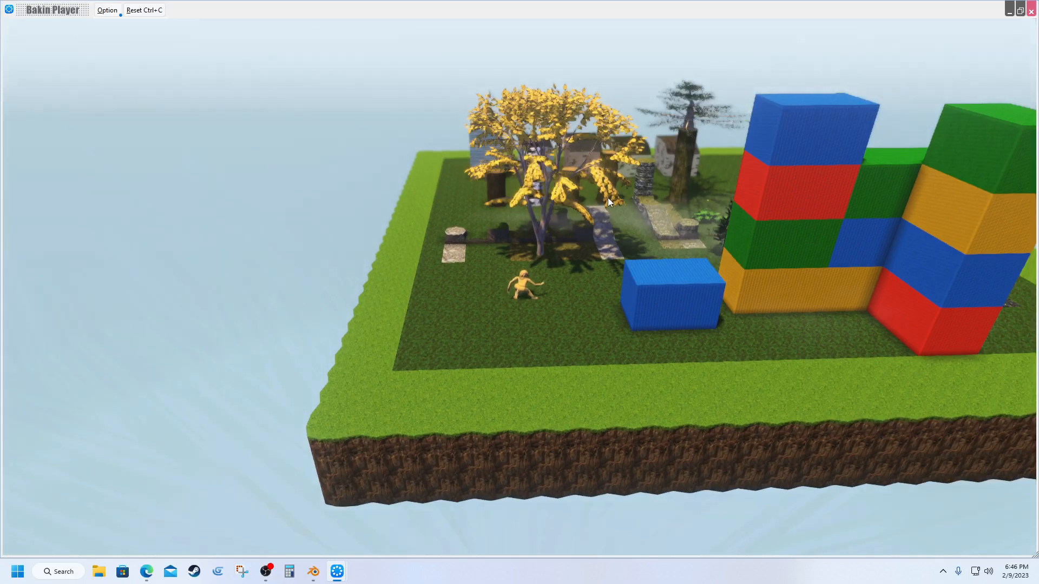
scroll(615, 201, "up", 5)
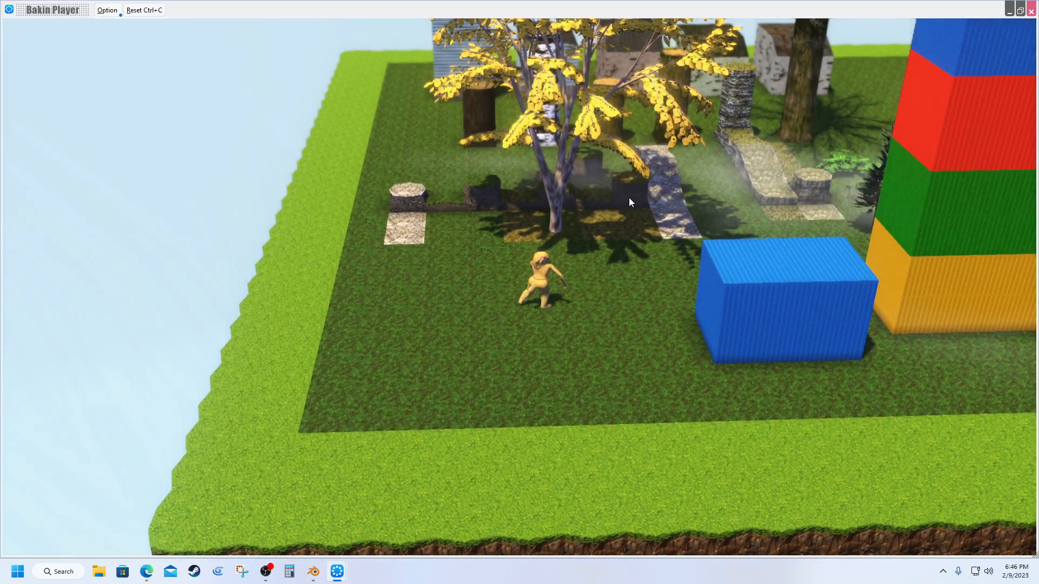
key("s")
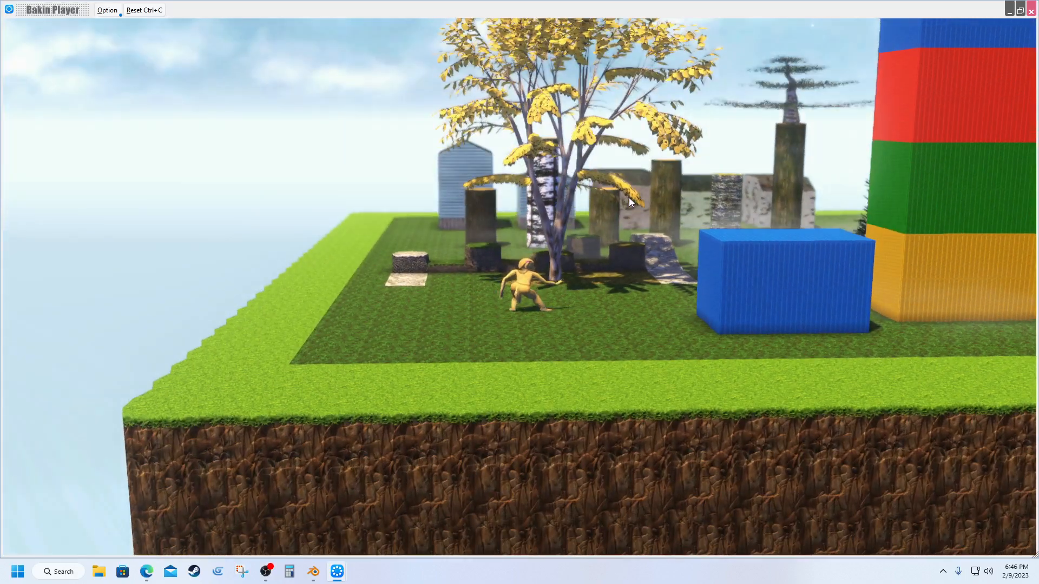